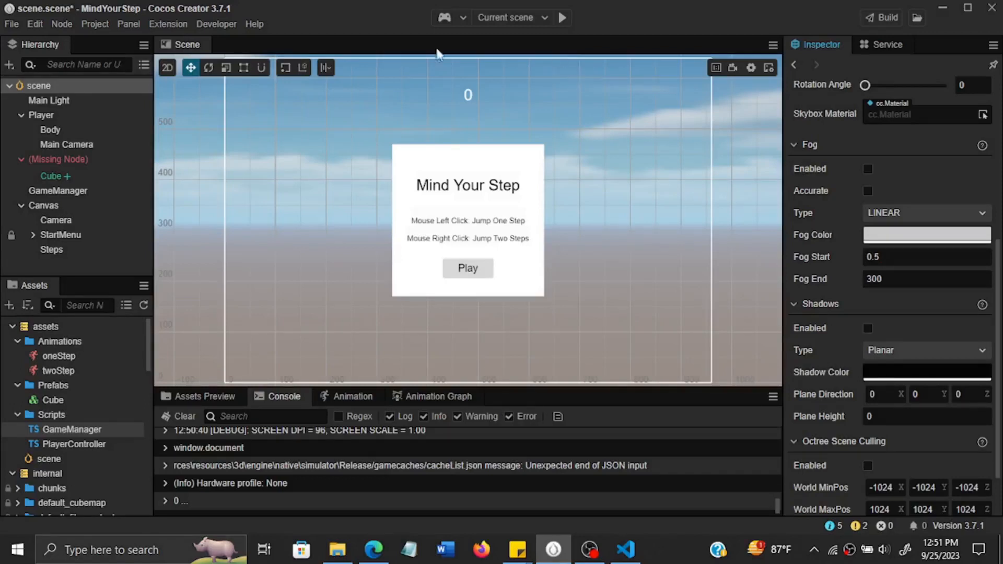
Enable planar shadows in the scene settings and set the shadow color to near-black, #030303.
left_click(73, 85)
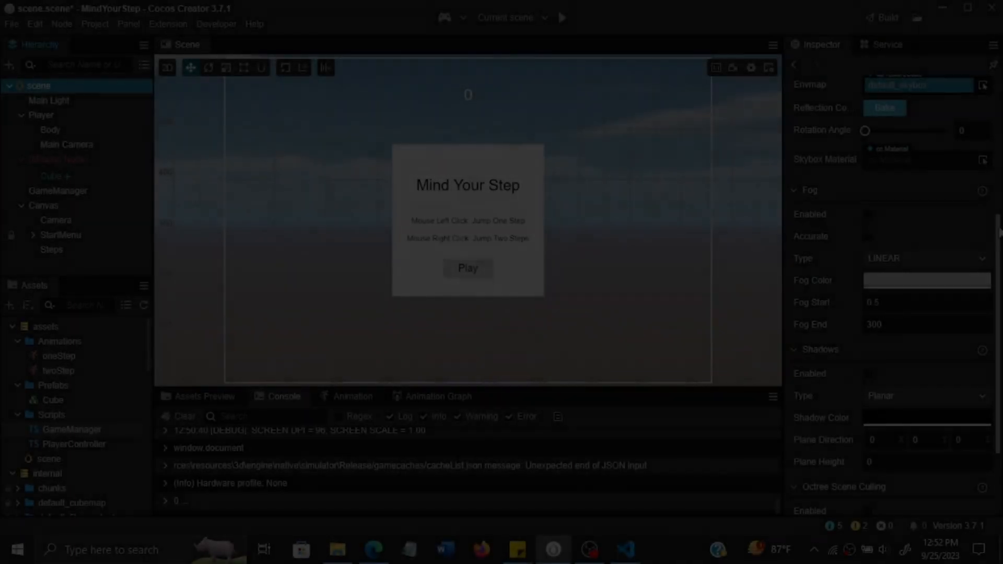
mouse_move(998, 235)
left_mouse_down()
mouse_move(999, 99)
mouse_move(1001, 250)
mouse_move(1002, 232)
left_mouse_up()
scroll(1000, 233, "down", 2)
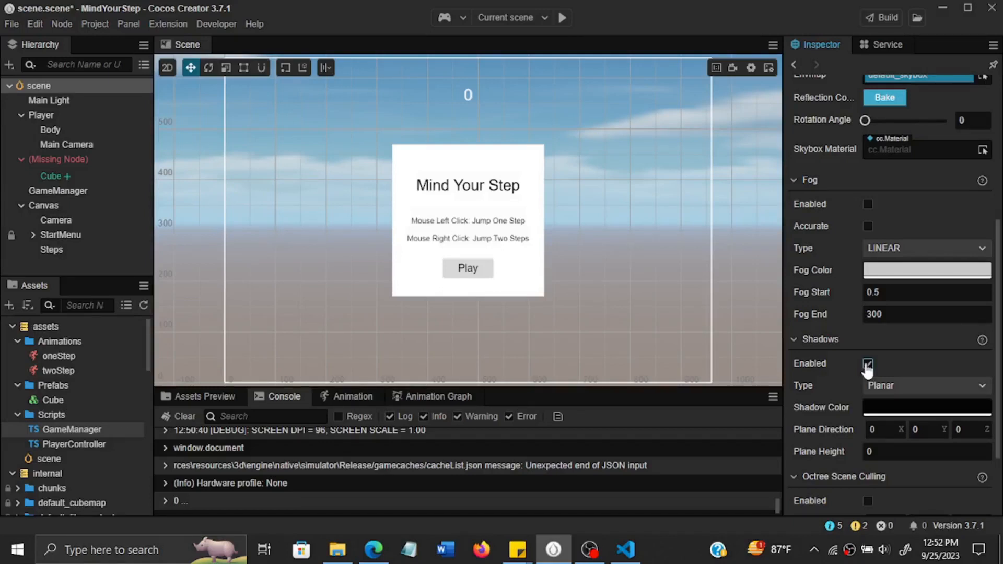
left_click(897, 408)
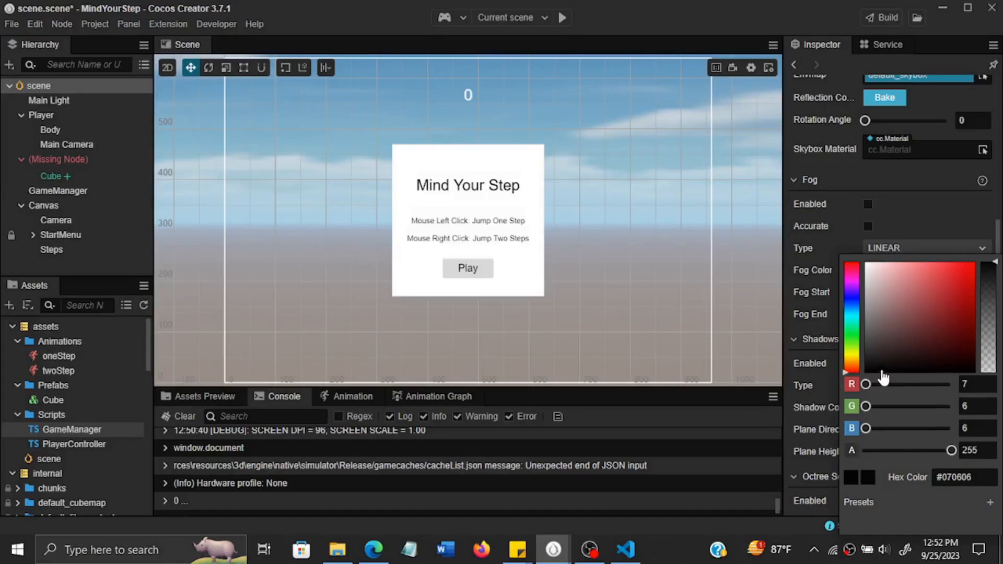
left_click_drag(897, 373, 877, 377)
left_click(783, 415)
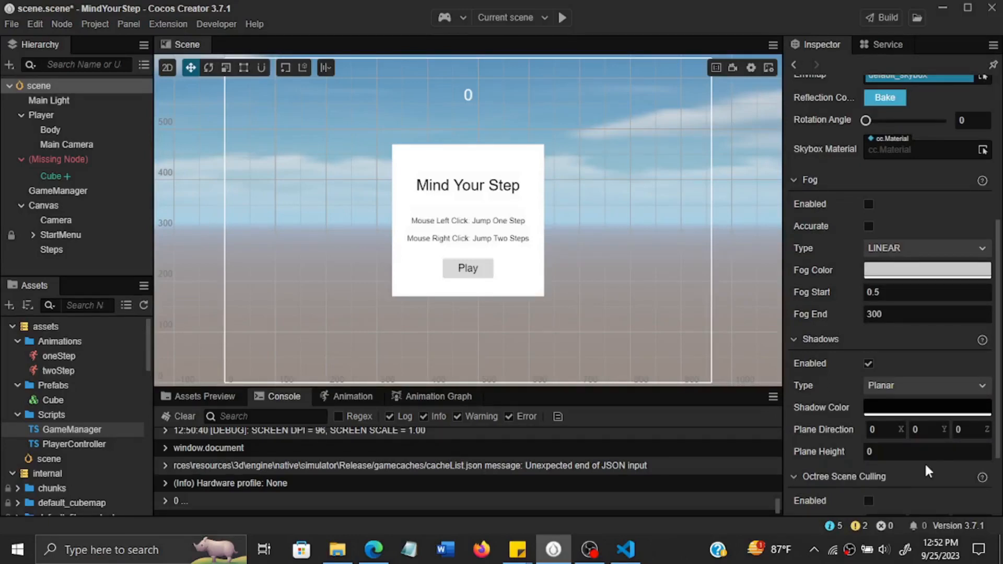
Set the Z value of the scene shadows' plane direction to 1 and save the scene.
left_click(969, 430)
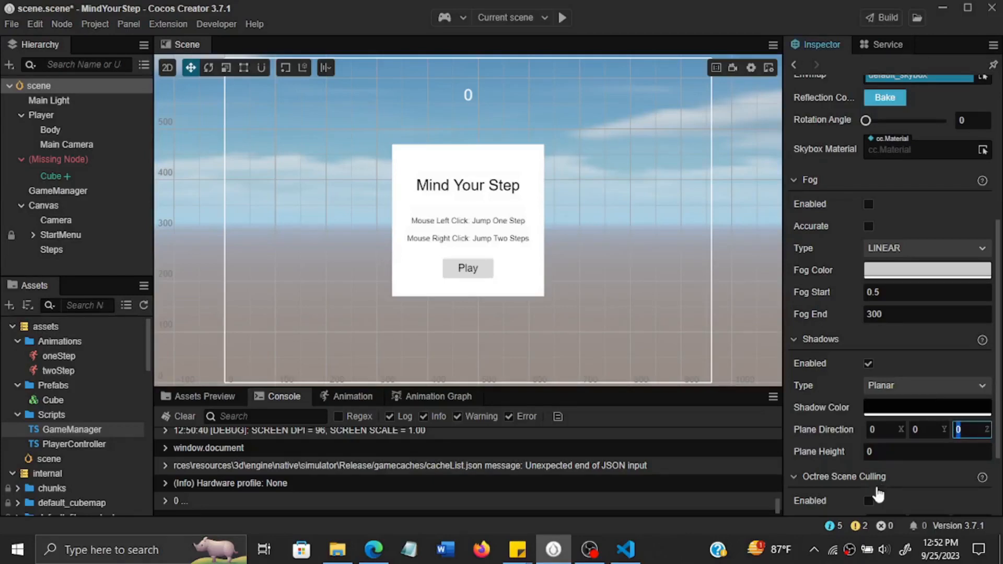
type("1")
key("ctrl+s")
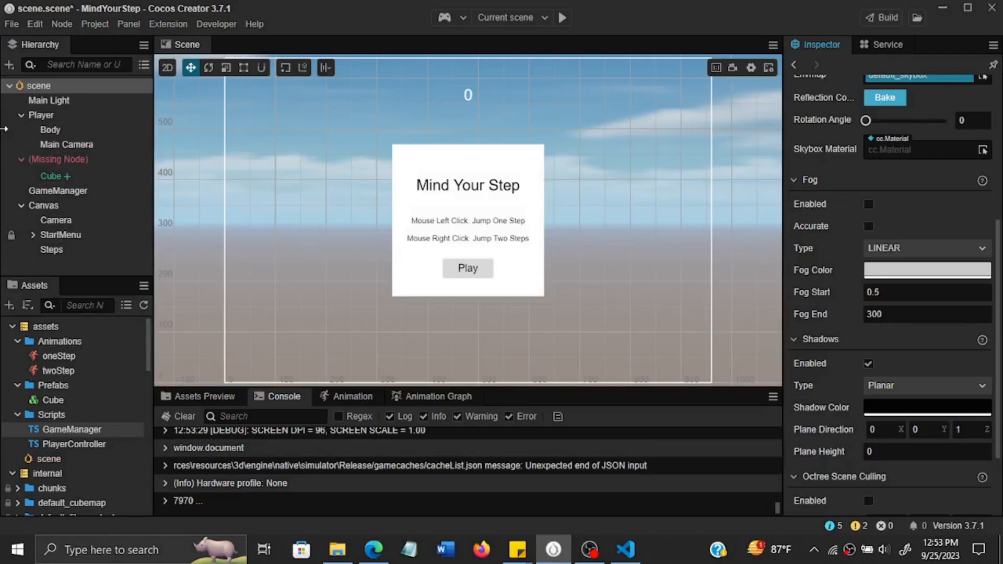
Set Shadow Casting Mode to ON for the mesh renderer of the Player's Body node and save the scene.
left_click(33, 114)
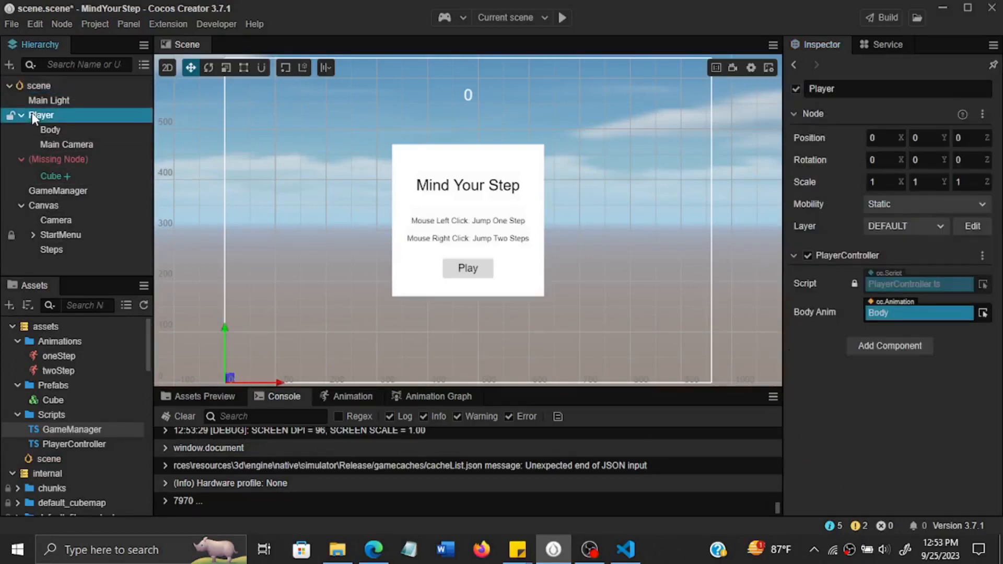
left_click(57, 131)
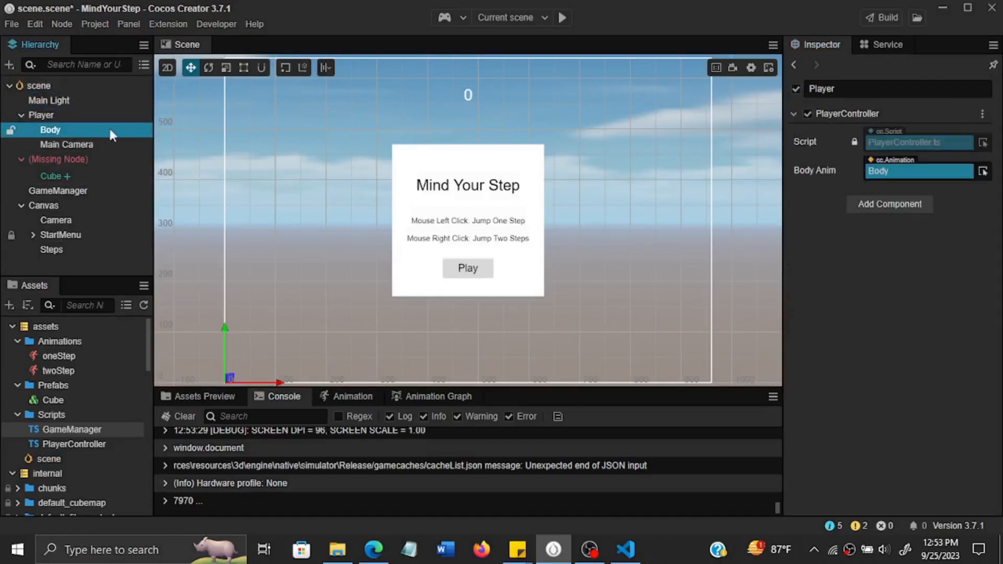
left_click(55, 129)
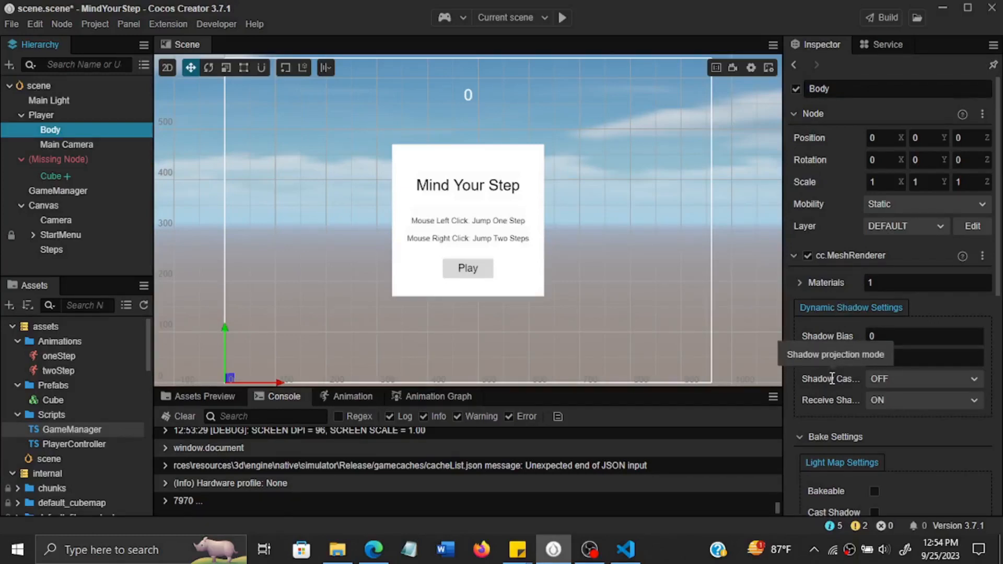
mouse_move(784, 381)
left_mouse_down()
mouse_move(691, 380)
mouse_move(796, 375)
left_mouse_up()
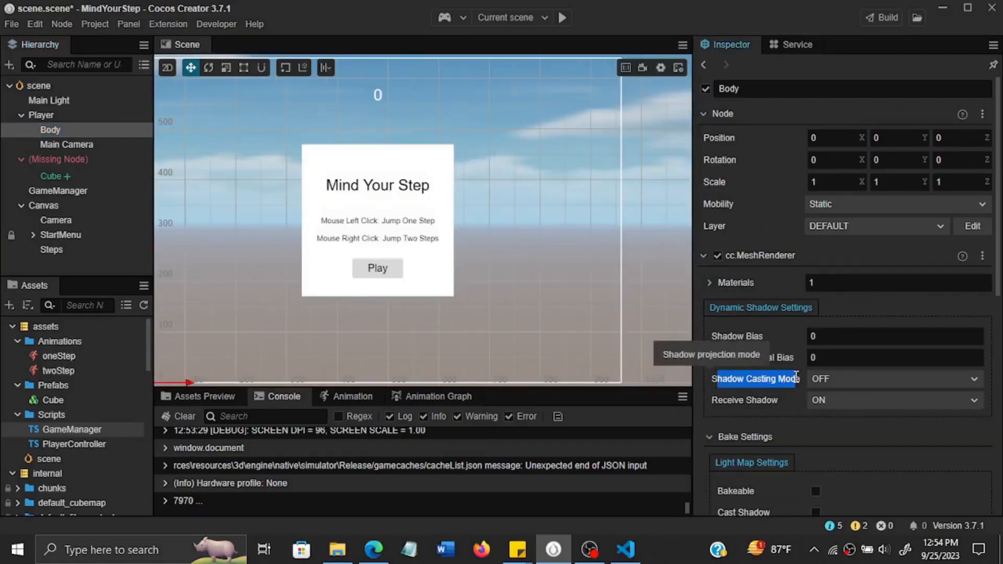
left_click(841, 380)
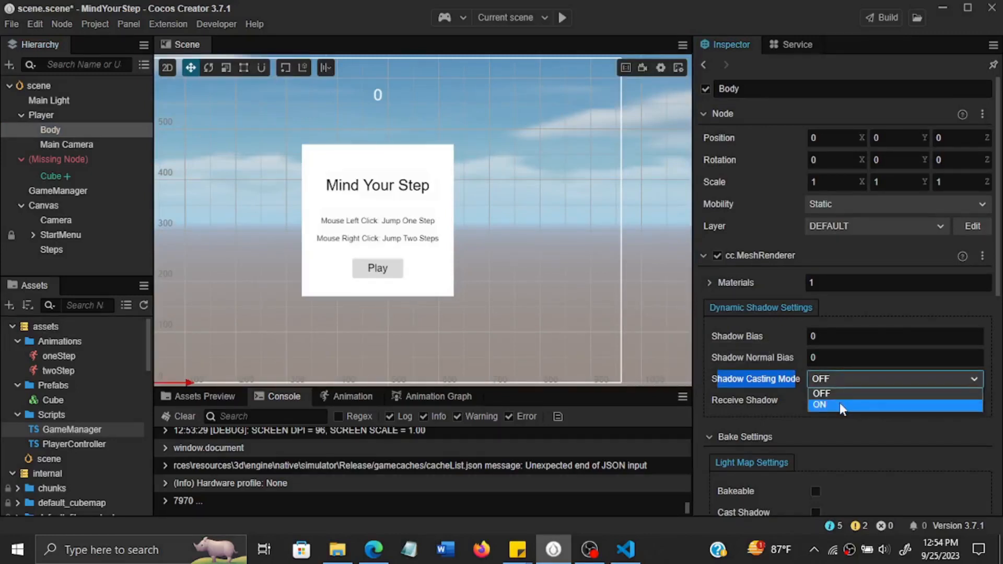
left_click(840, 405)
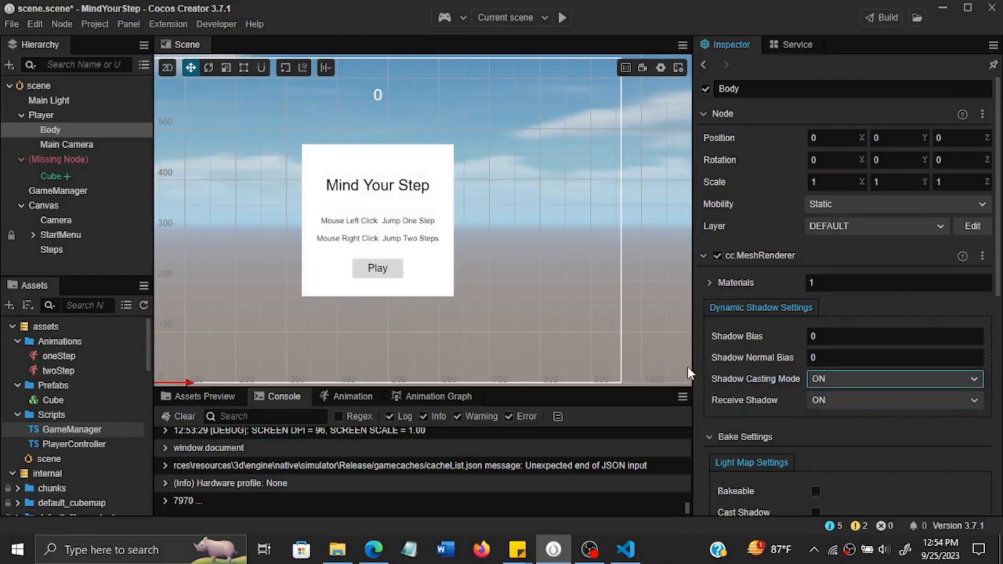
left_click_drag(687, 372, 788, 359)
key("ctrl+s")
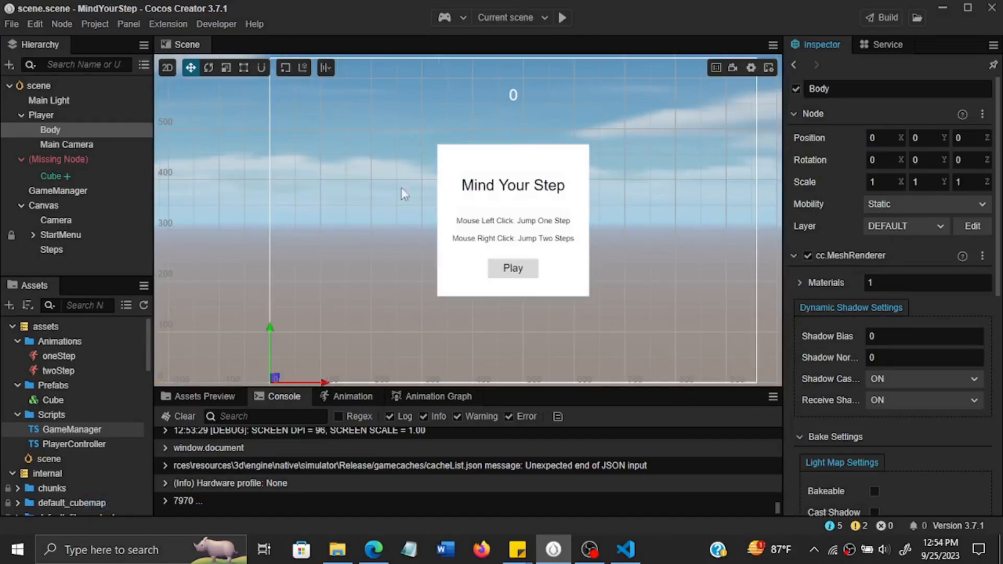
Preview the current scene in the simulator, starting the game and making a first one-step jump.
left_click(562, 17)
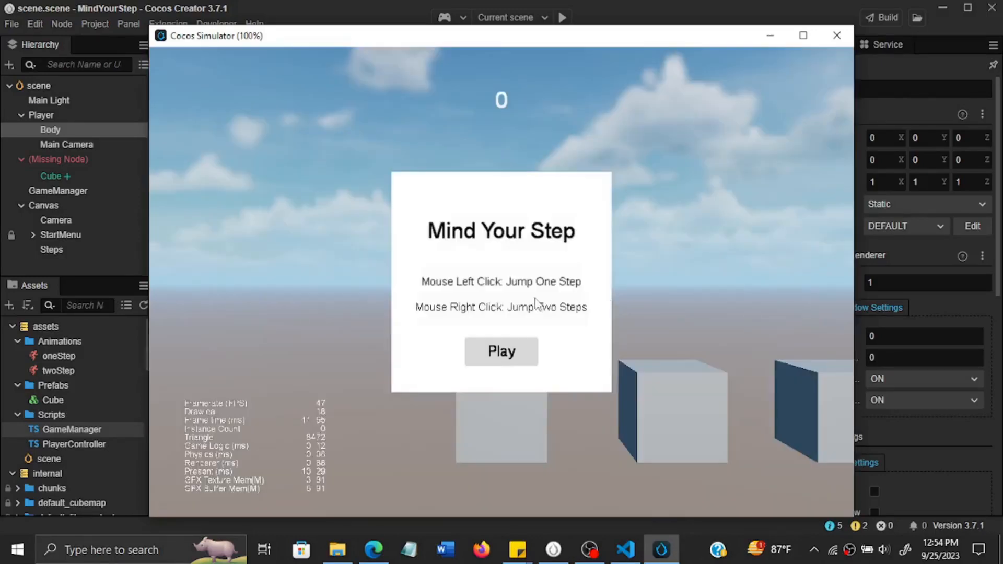
left_click(510, 357)
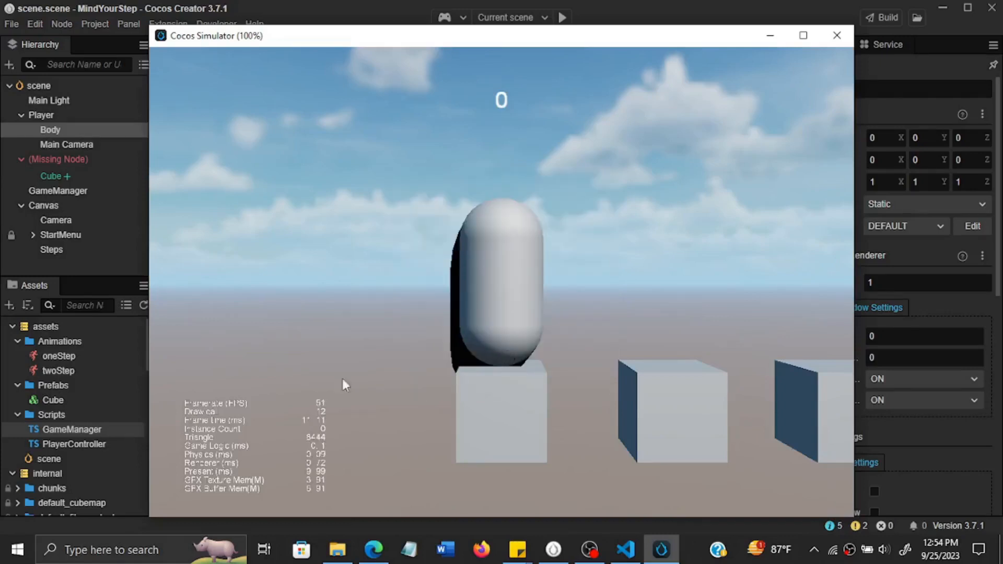
left_click(326, 377)
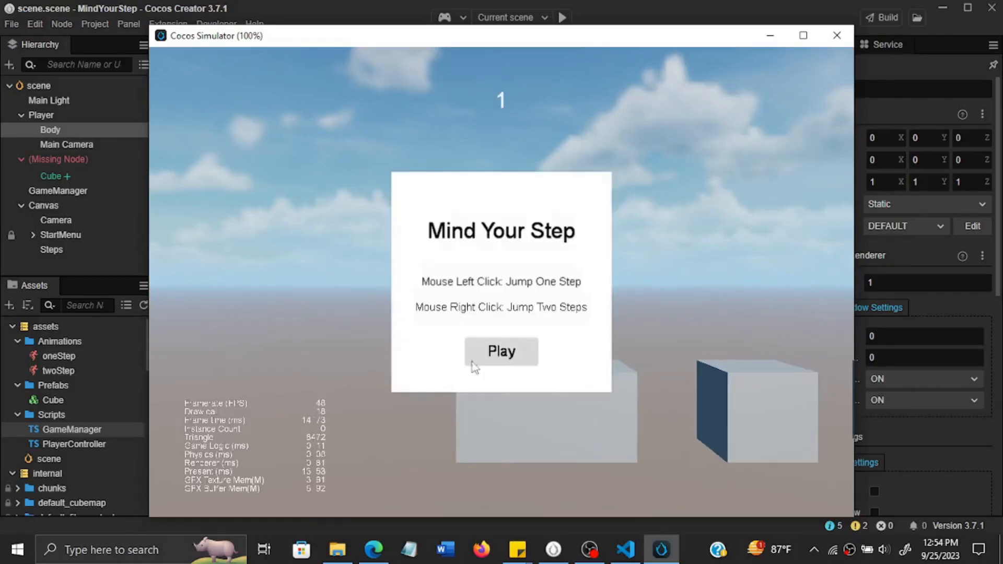
Replay the game with a series of one-step and two-step jumps to examine the player's shadow, closing the simulator at the end.
left_click(475, 360)
left_click(411, 350)
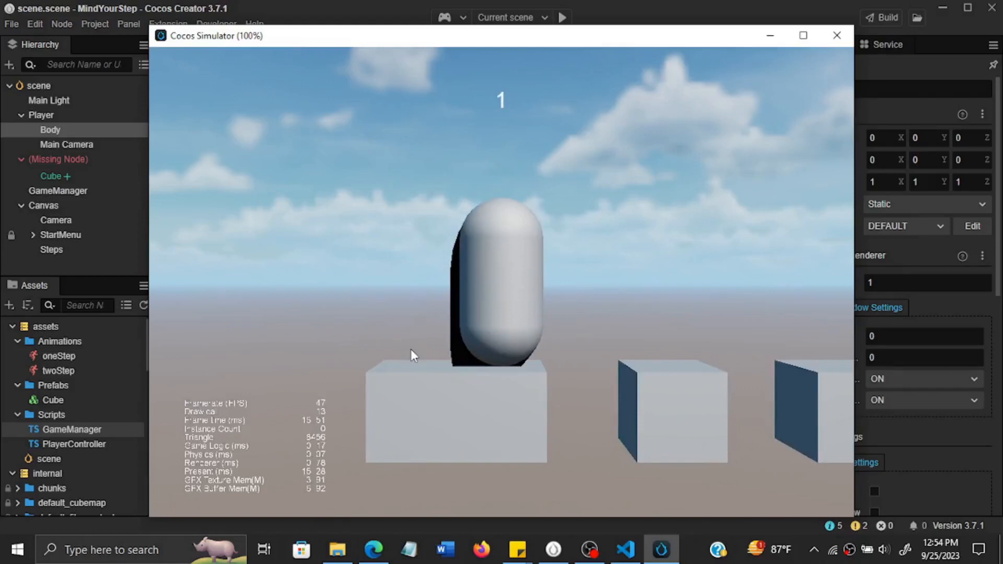
left_click(411, 350)
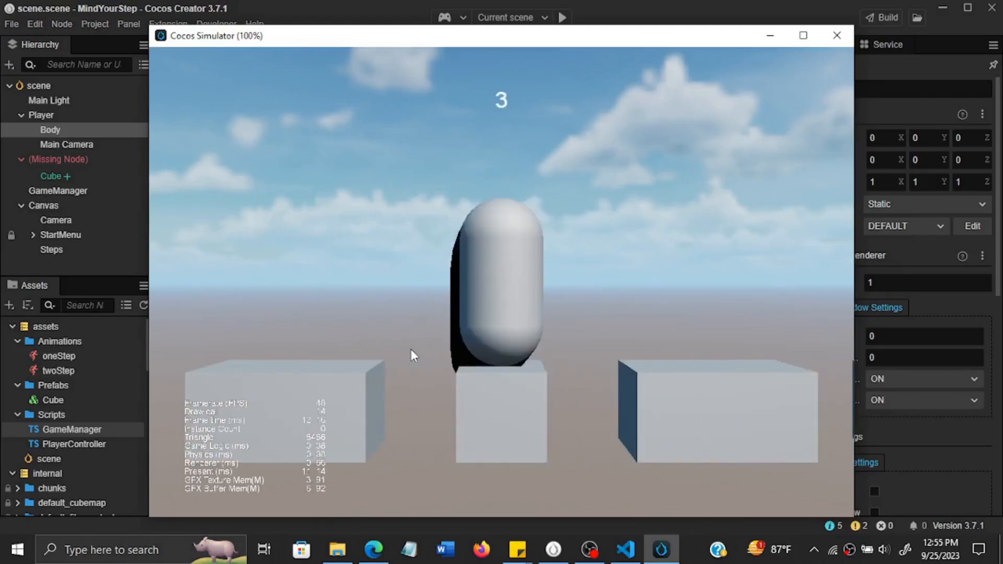
right_click(411, 349)
left_click(410, 349)
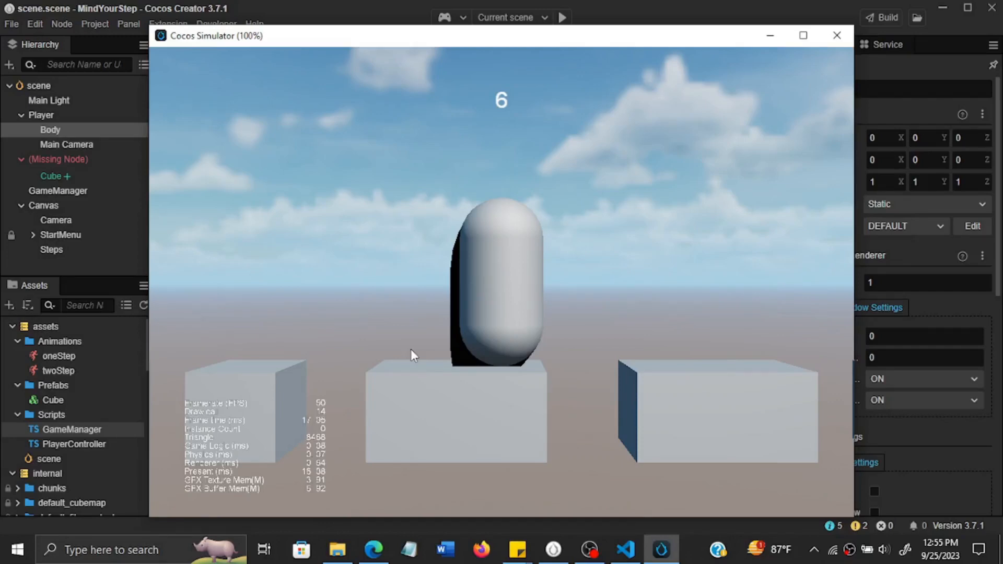
right_click(411, 349)
left_click(411, 350)
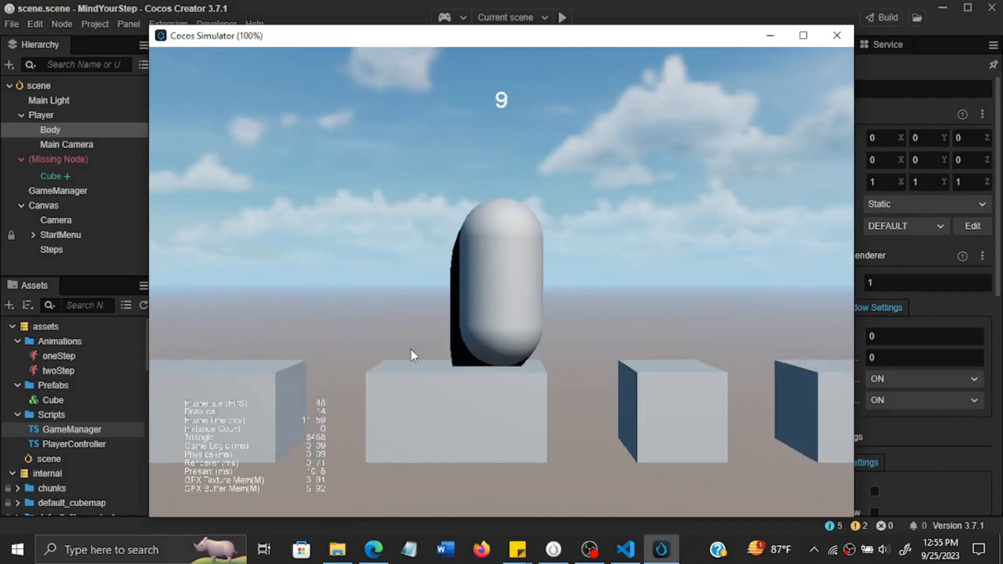
right_click(411, 350)
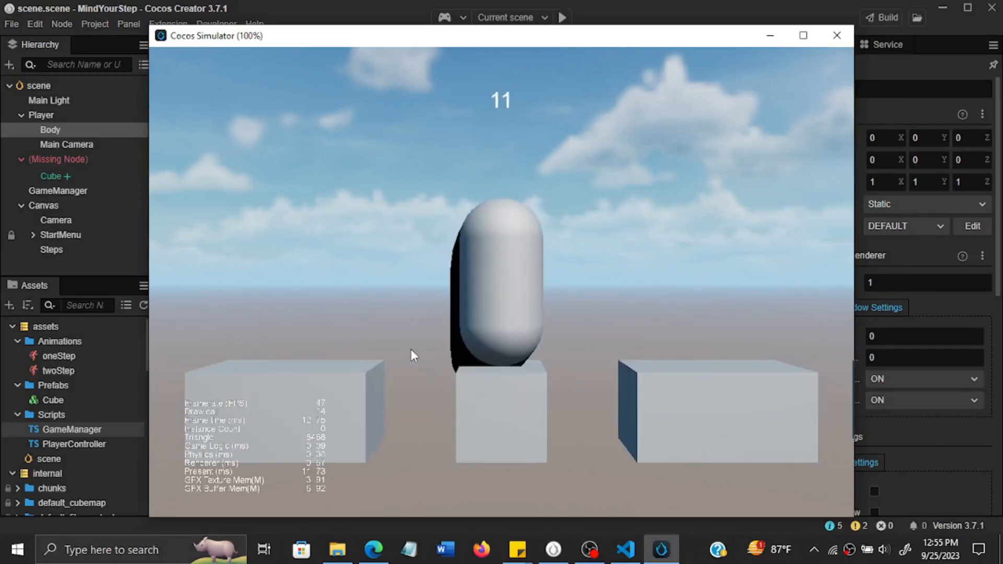
right_click(411, 350)
left_click(411, 350)
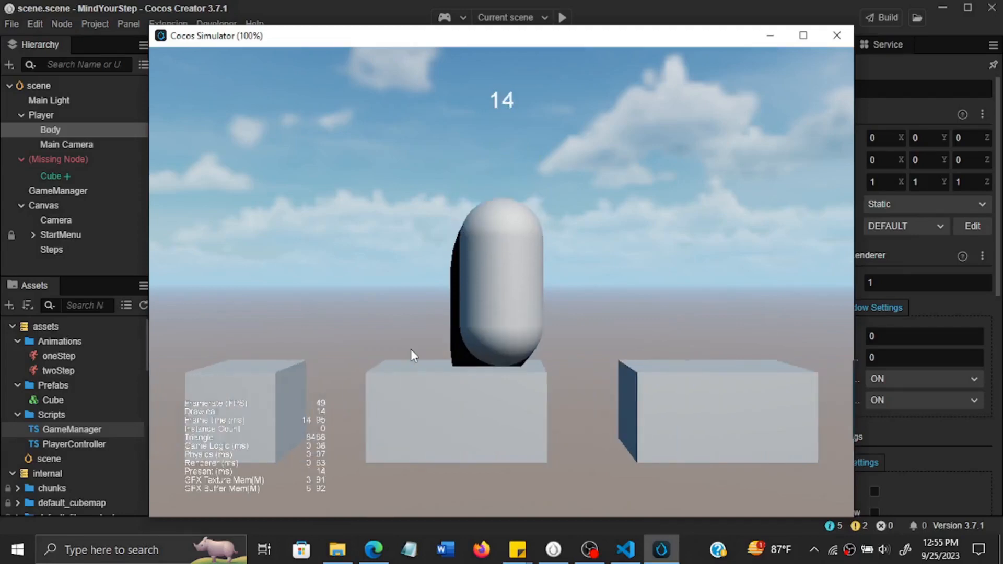
right_click(411, 350)
left_click(412, 350)
right_click(411, 350)
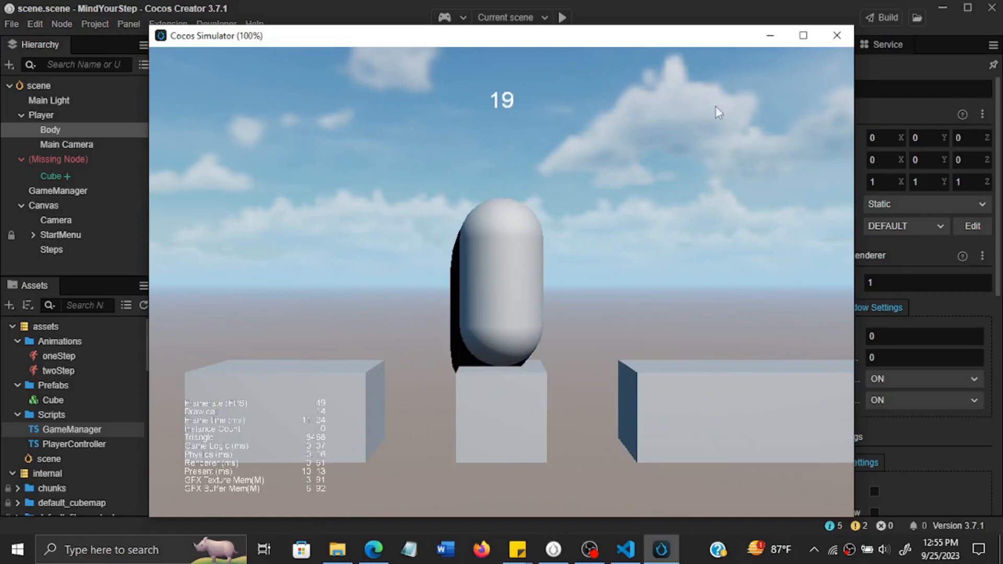
left_click(839, 35)
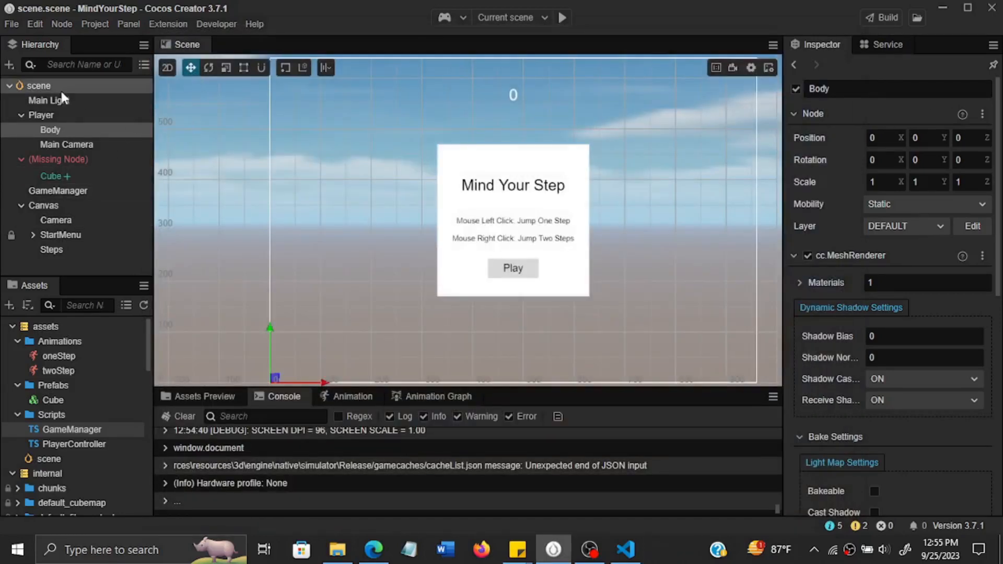
Lower the alpha of the scene's shadow color to 143 and save the scene.
left_click(61, 88)
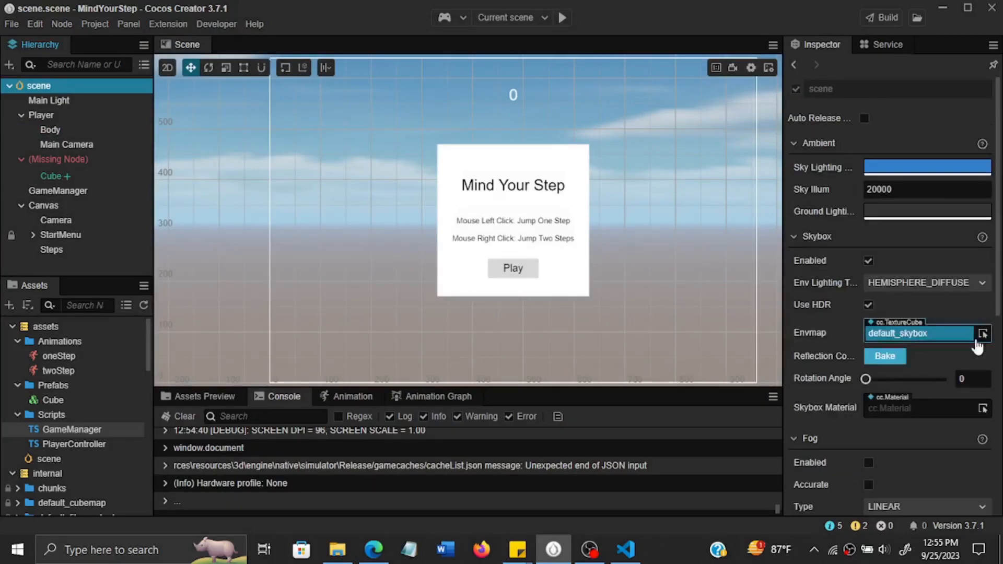
left_click_drag(998, 223, 998, 370)
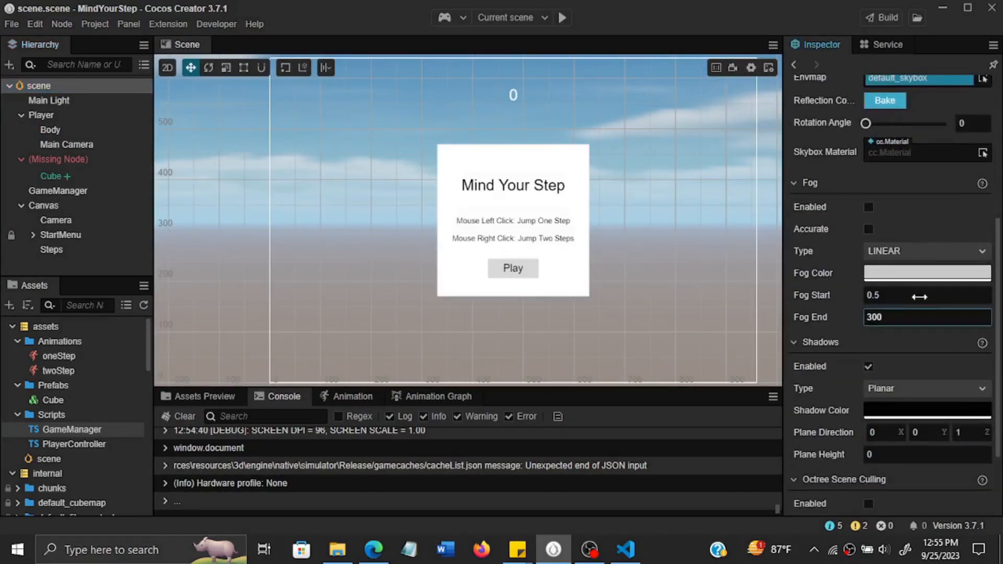
scroll(925, 433, "down", 1)
scroll(925, 432, "down", 2)
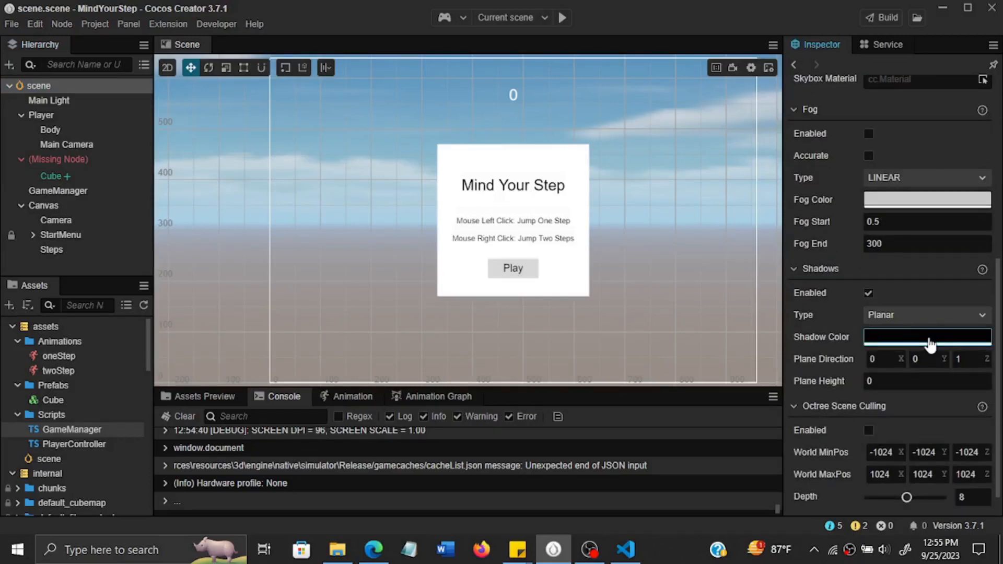
left_click(928, 339)
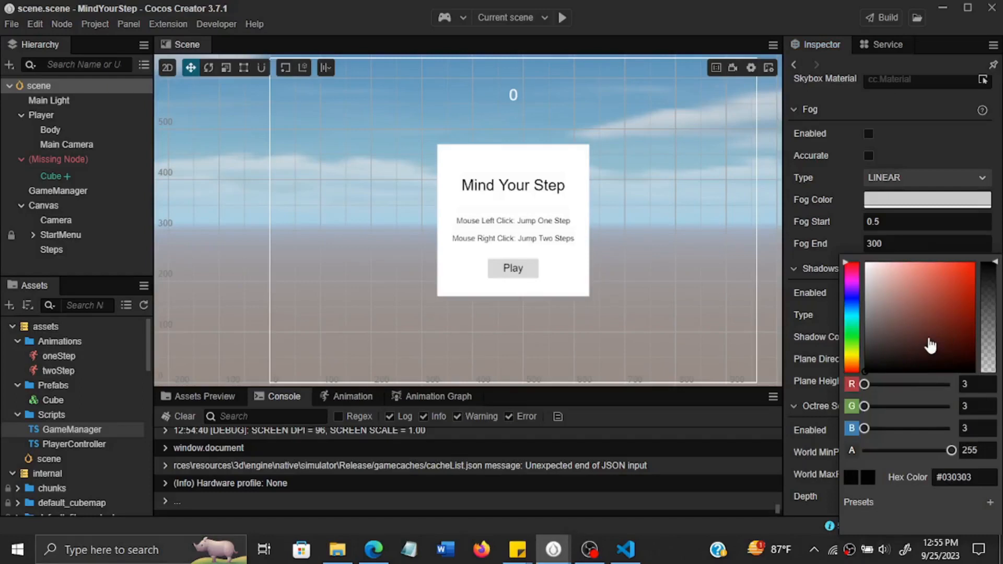
left_click_drag(994, 271, 992, 313)
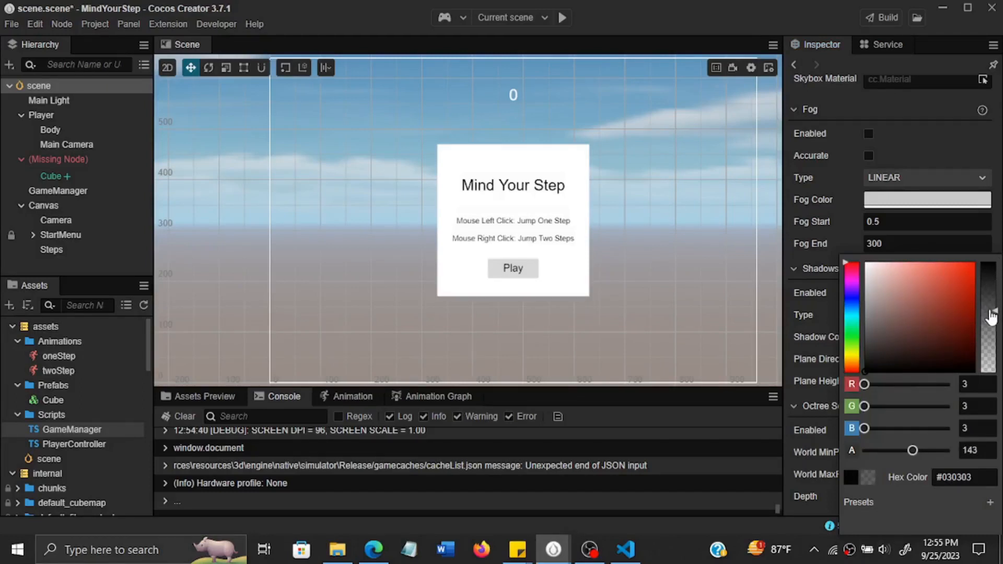
left_click(598, 27)
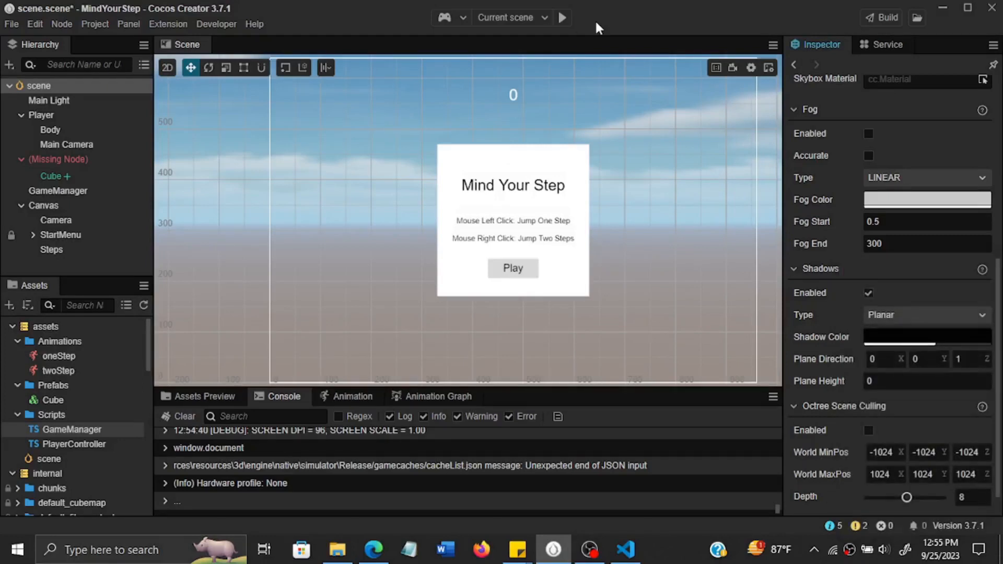
key("ctrl+s")
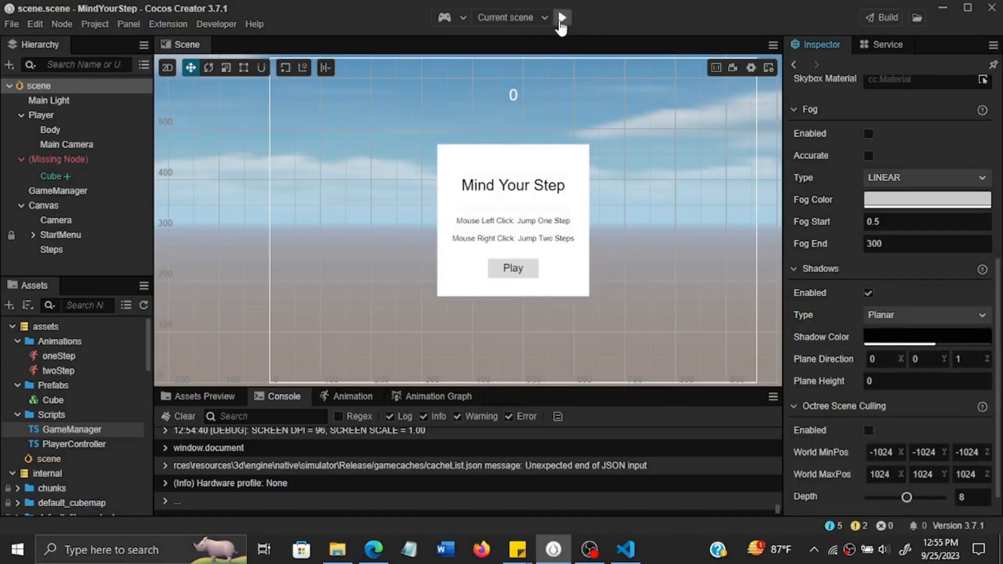
Preview the scene in the simulator again, making two-step jumps to examine the semi-transparent shadow, and start a new round.
left_click(562, 17)
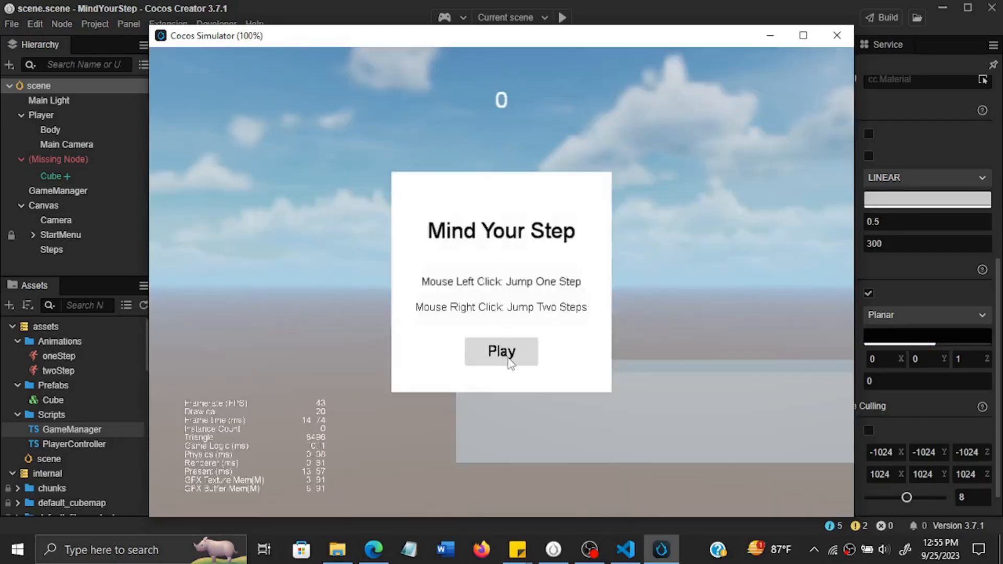
left_click(510, 362)
right_click(347, 281)
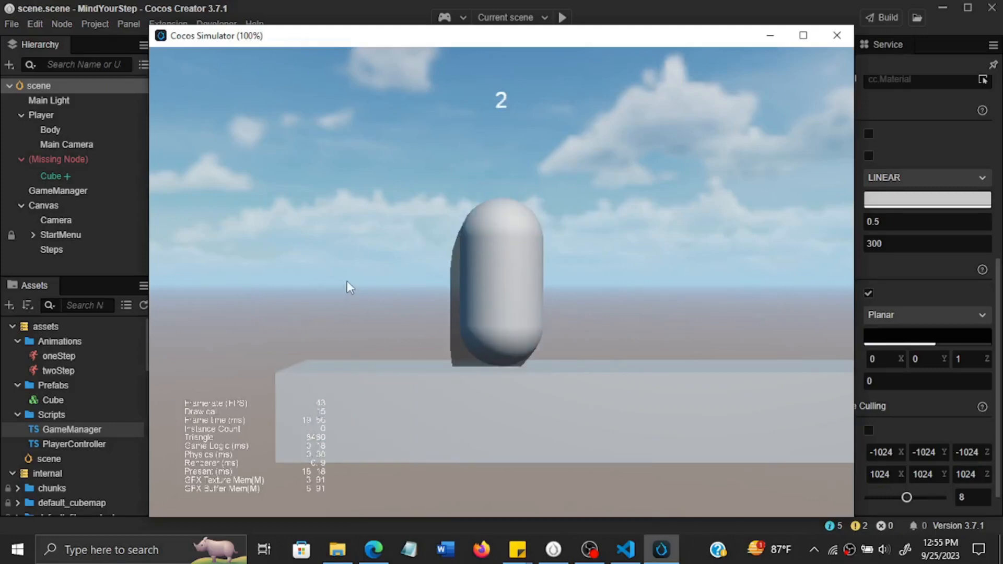
right_click(347, 280)
right_click(347, 280)
right_click(347, 281)
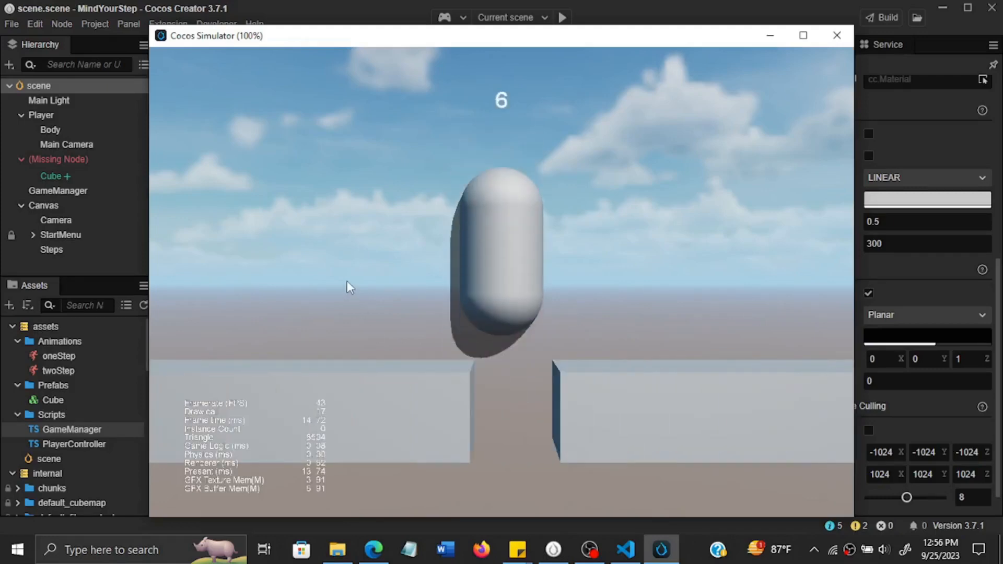
left_click(509, 359)
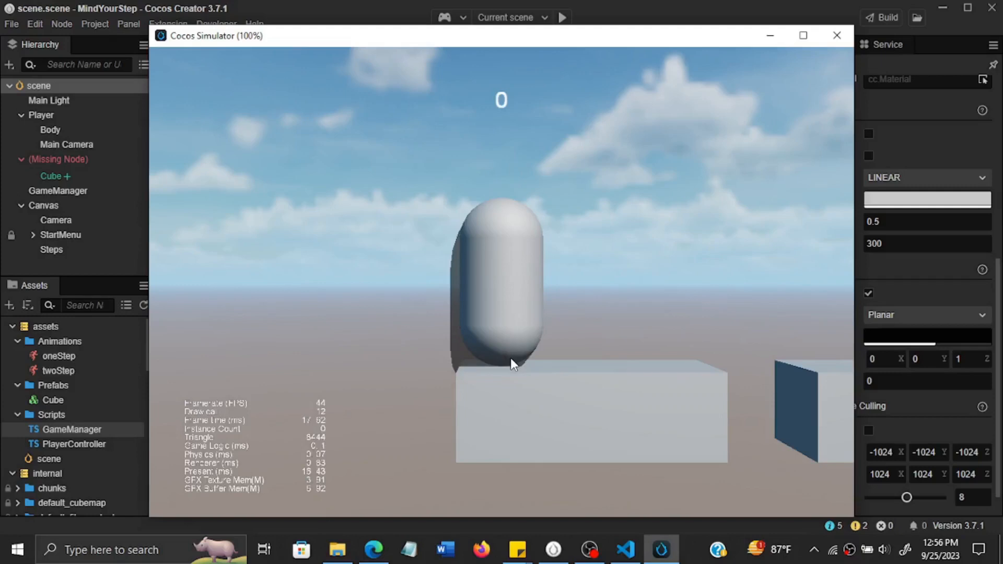
Play the new round with a mix of one-step and two-step jumps to examine the semi-transparent shadow, and close the simulator.
right_click(510, 359)
right_click(510, 358)
right_click(510, 358)
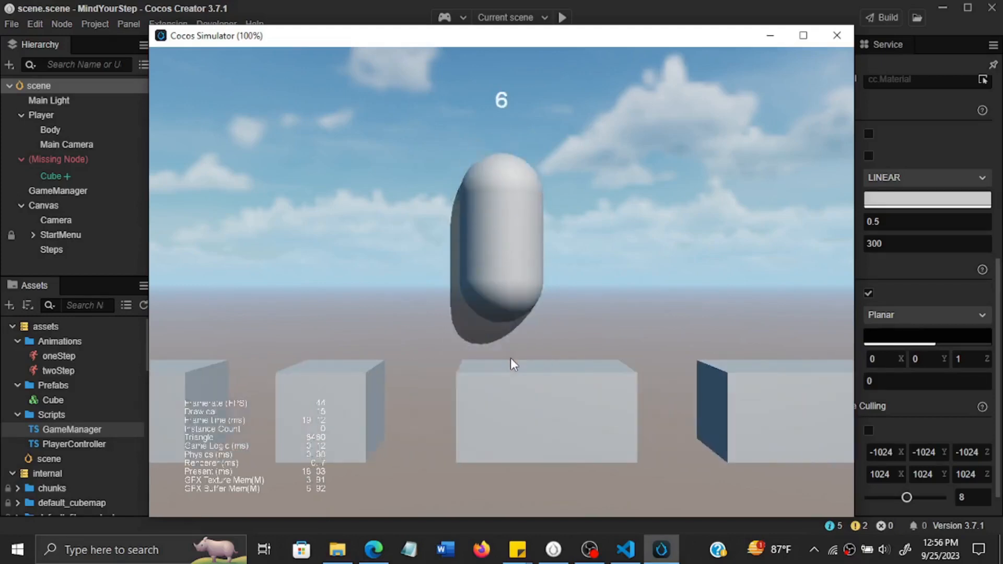
left_click(510, 359)
right_click(510, 359)
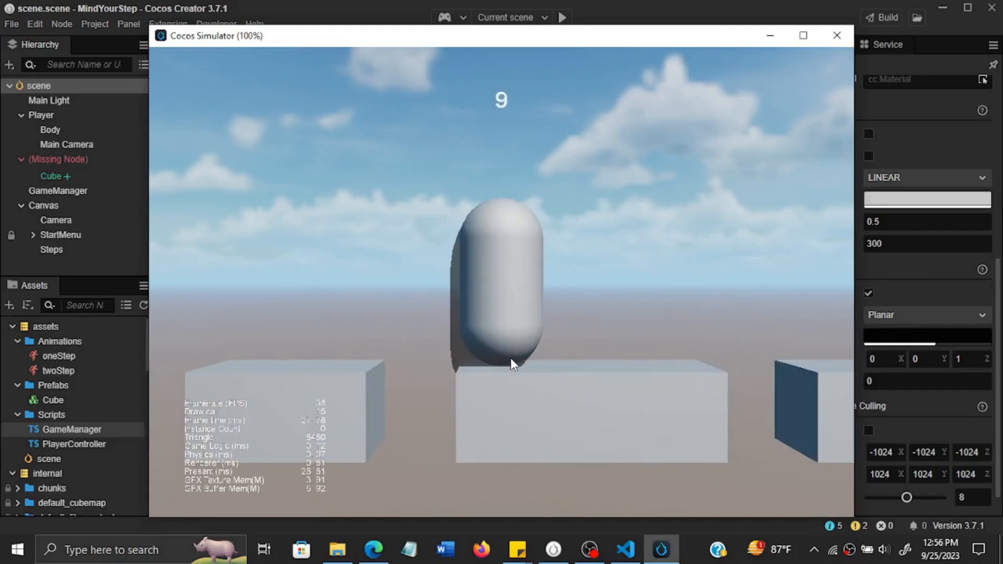
left_click(510, 358)
left_click(510, 358)
right_click(510, 358)
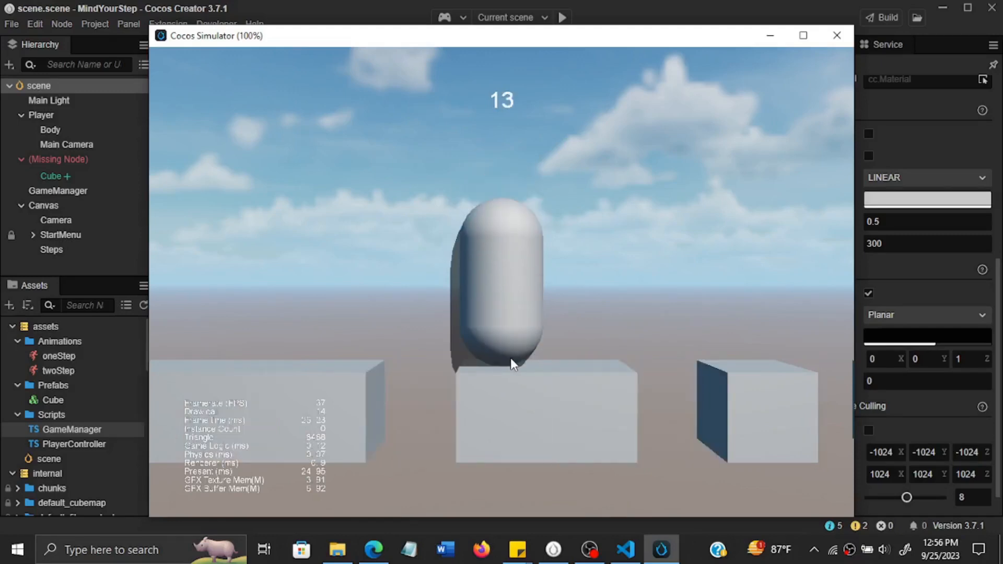
left_click(510, 358)
right_click(510, 359)
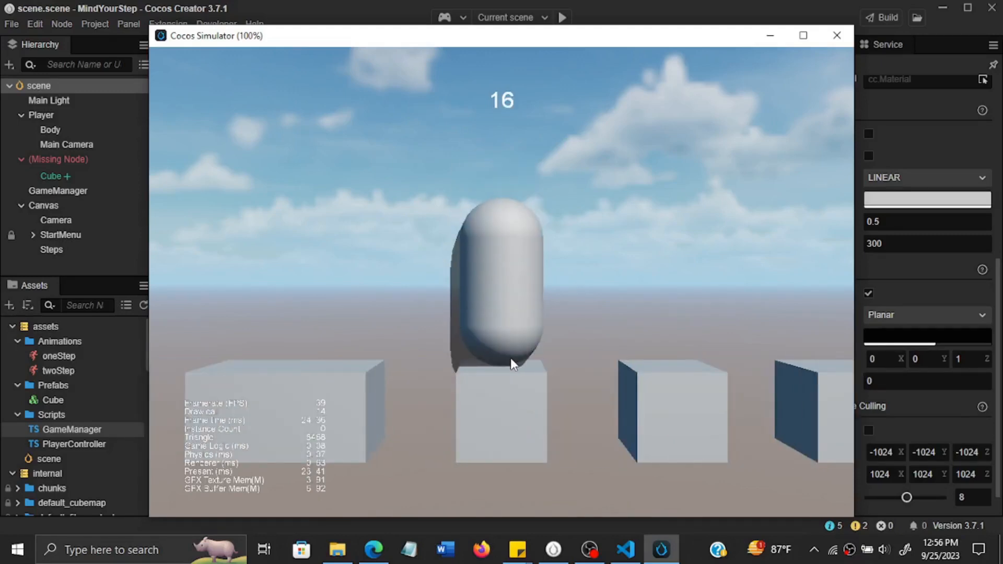
left_click(841, 42)
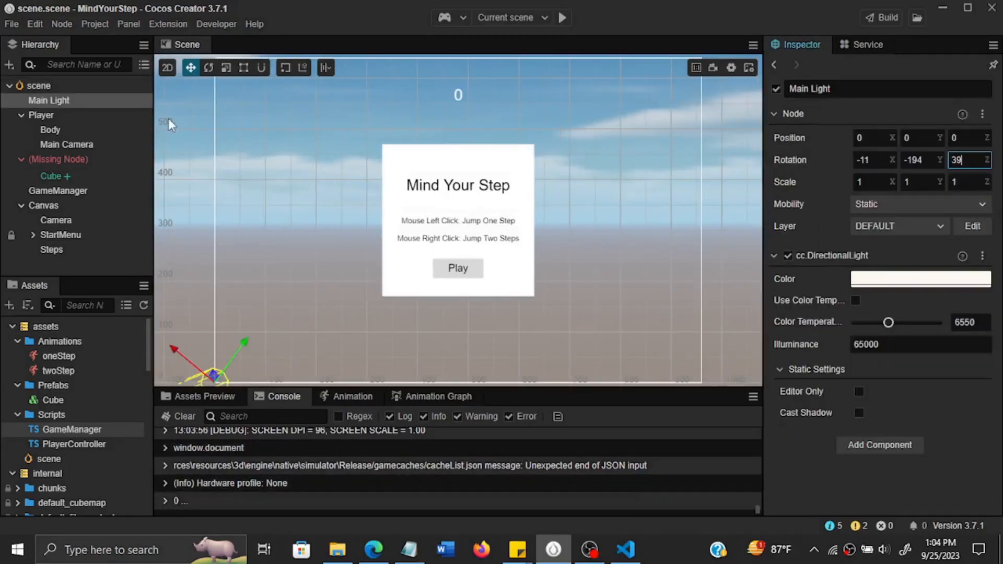
Select the Main Light node and examine its direction gizmo in the scene.
left_click(86, 100)
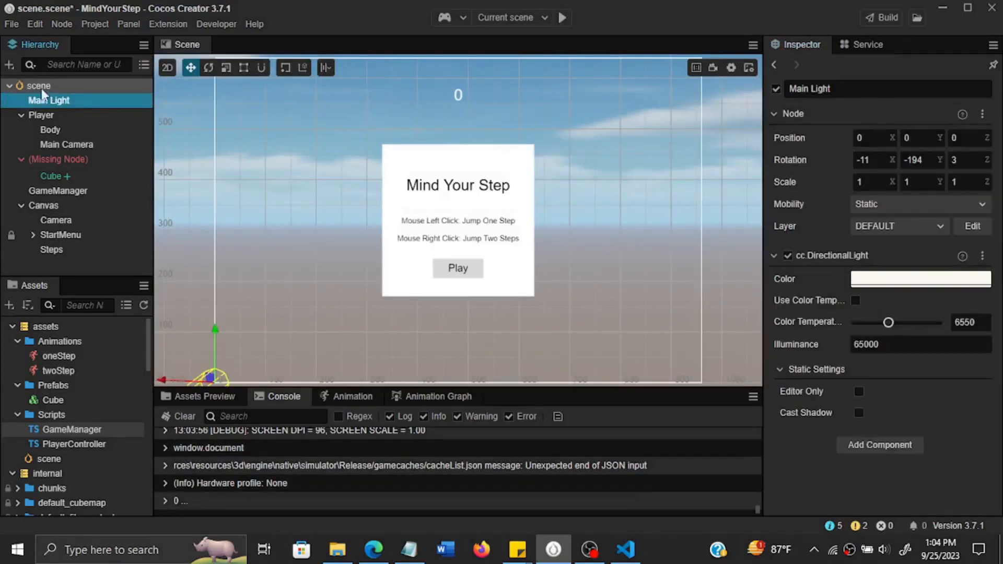
double_click(42, 100)
left_click(40, 110)
left_click(64, 100)
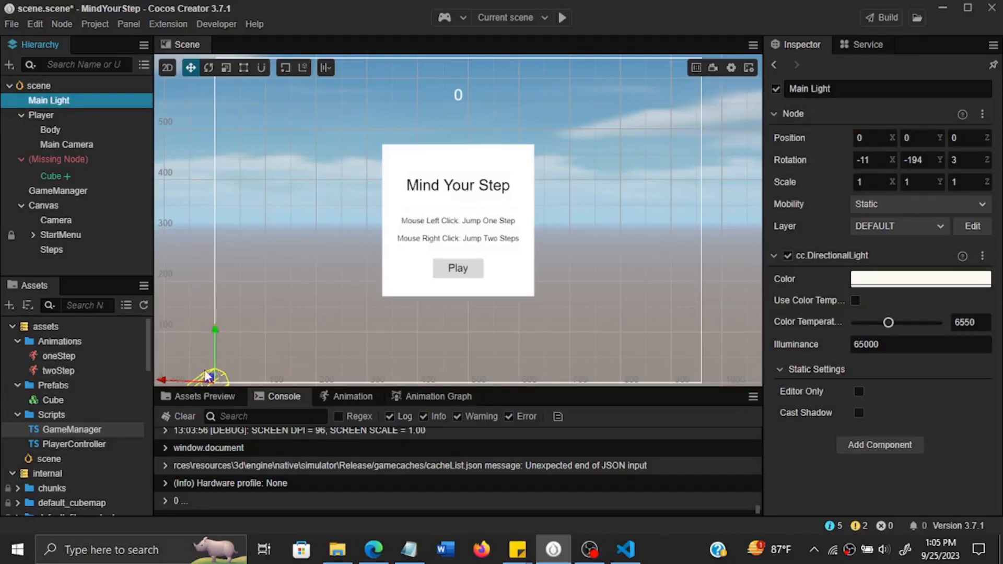
scroll(510, 350, "down", 5)
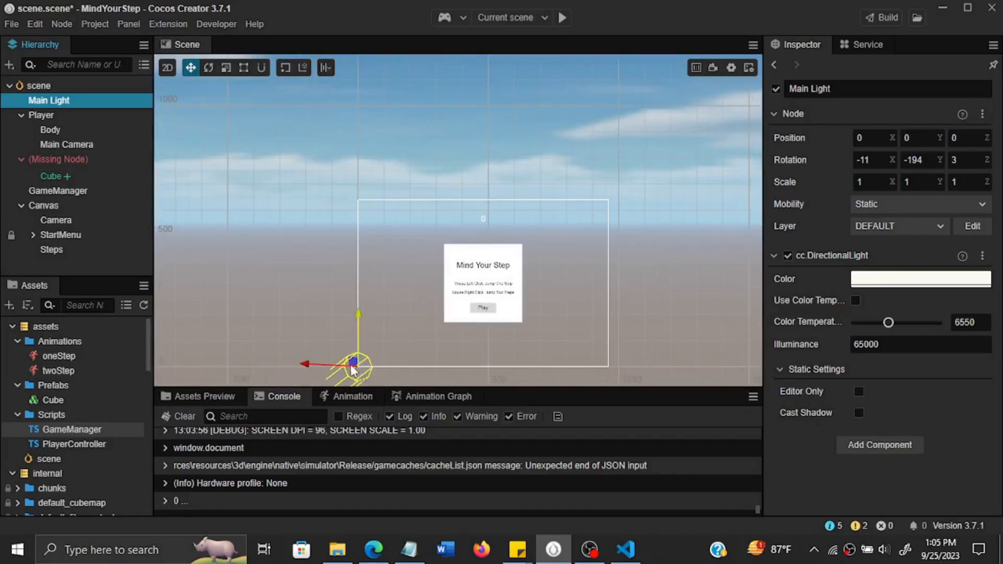
scroll(515, 362, "up", 1)
scroll(515, 361, "up", 3)
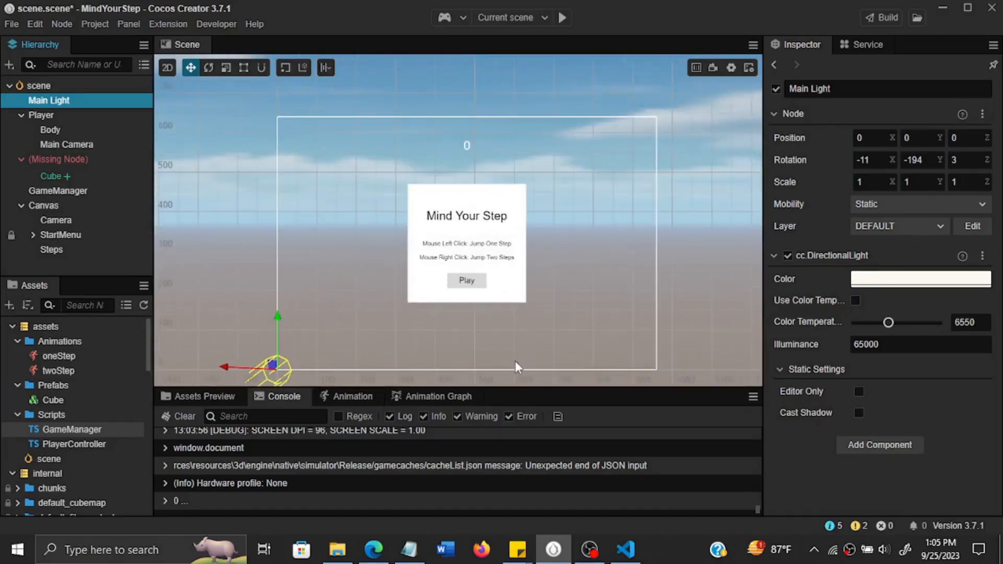
scroll(515, 362, "up", 1)
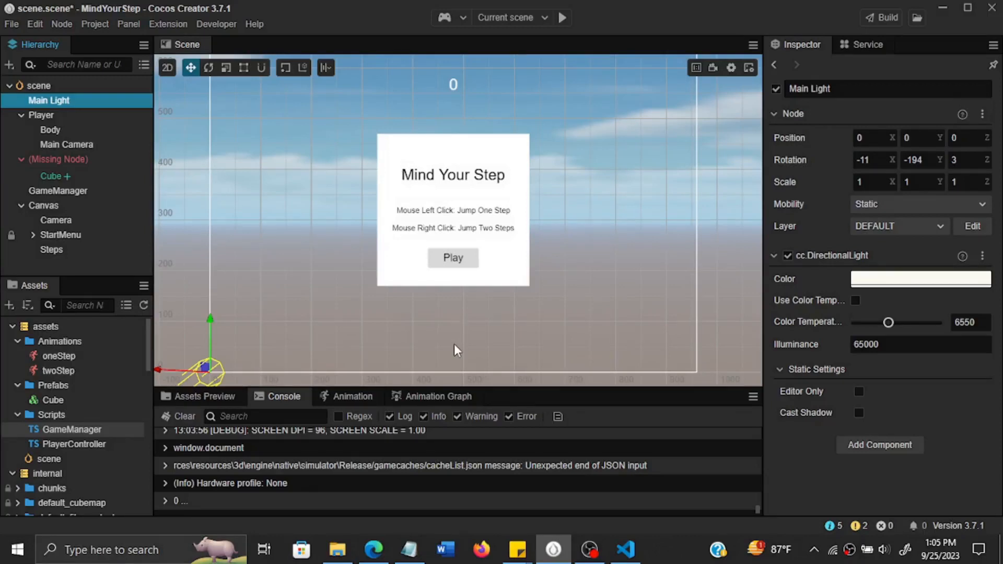
Set the Main Light's rotation to X -1, Y 17, Z 0 and save the scene.
left_click(870, 159)
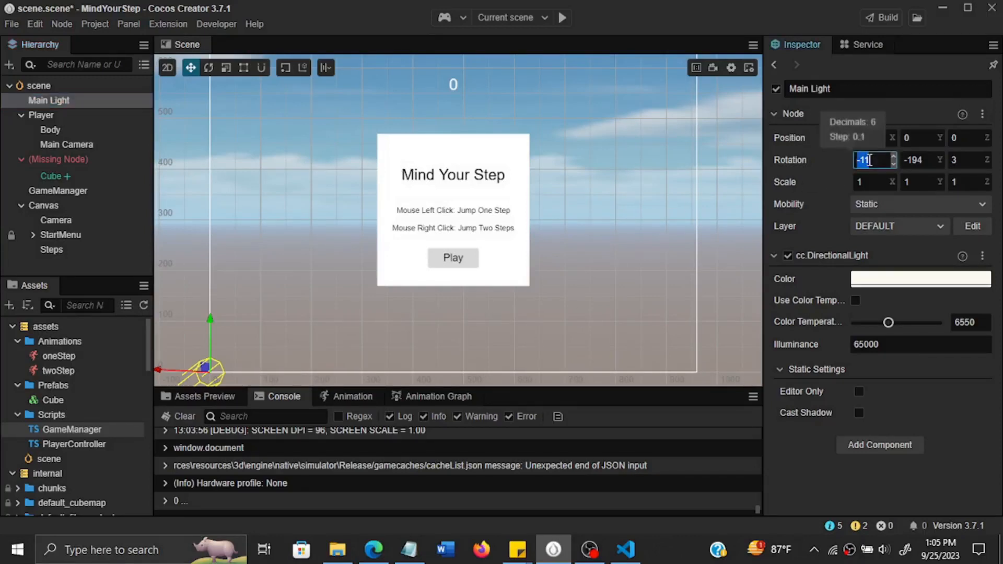
type("-10")
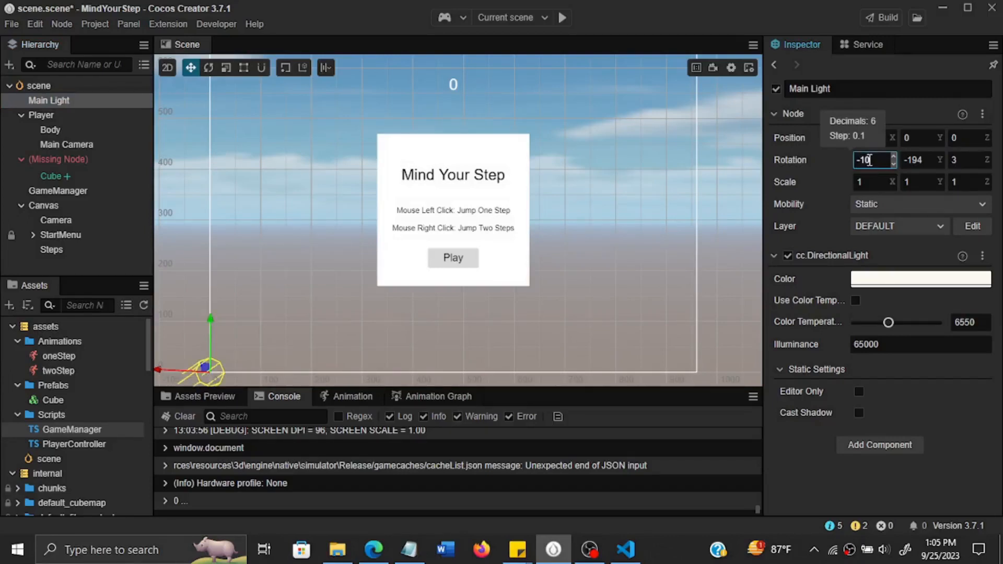
left_click(921, 162)
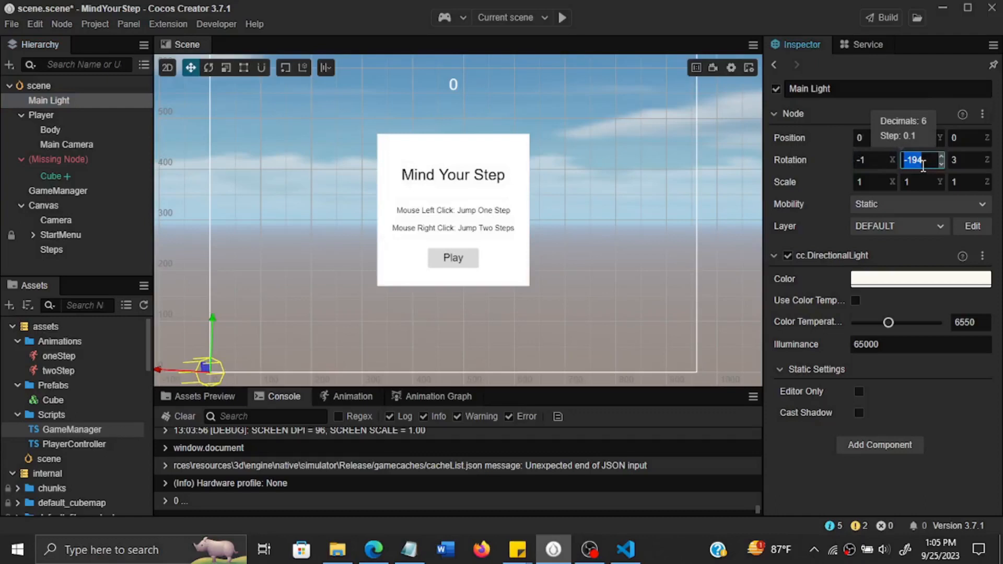
type("17")
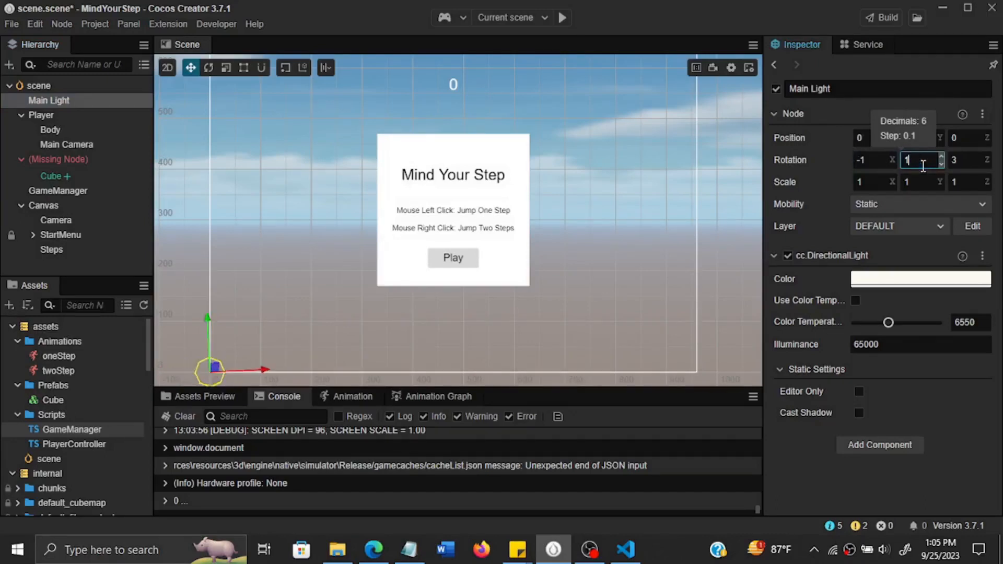
left_click(966, 162)
type("0")
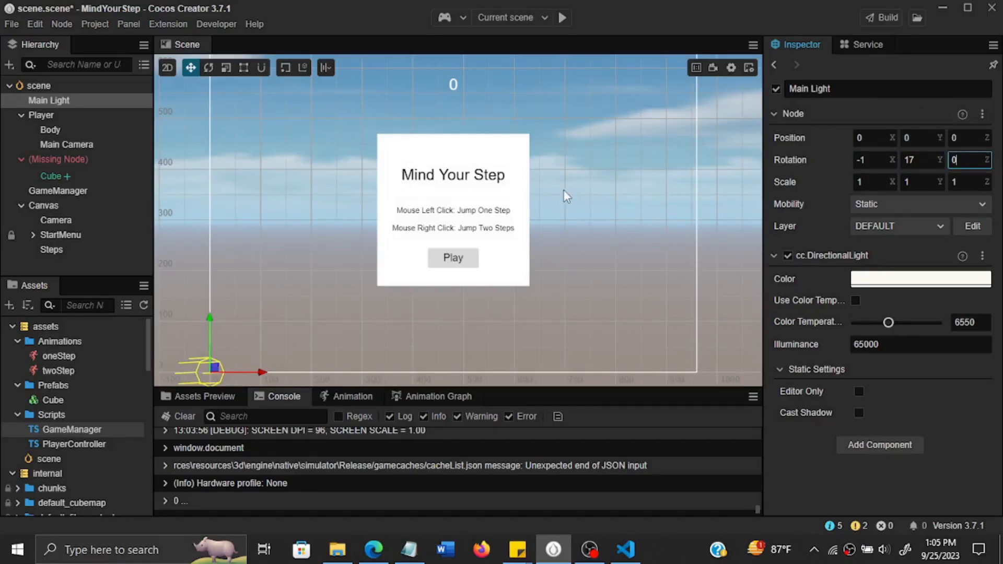
key("ctrl+s")
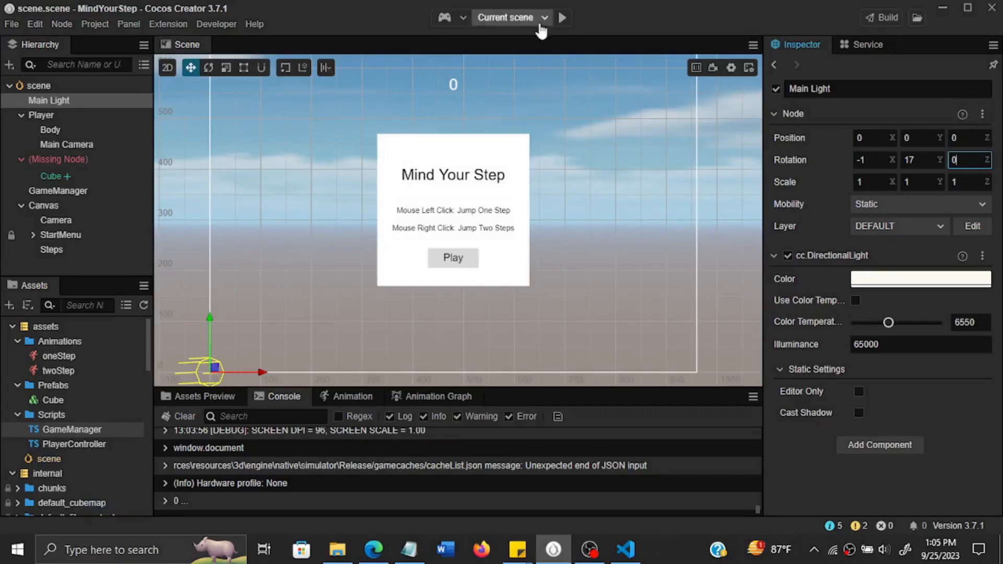
Preview the current scene in the simulator and start the game to check the lighting and shadow, closing the simulator at the end.
left_click(558, 23)
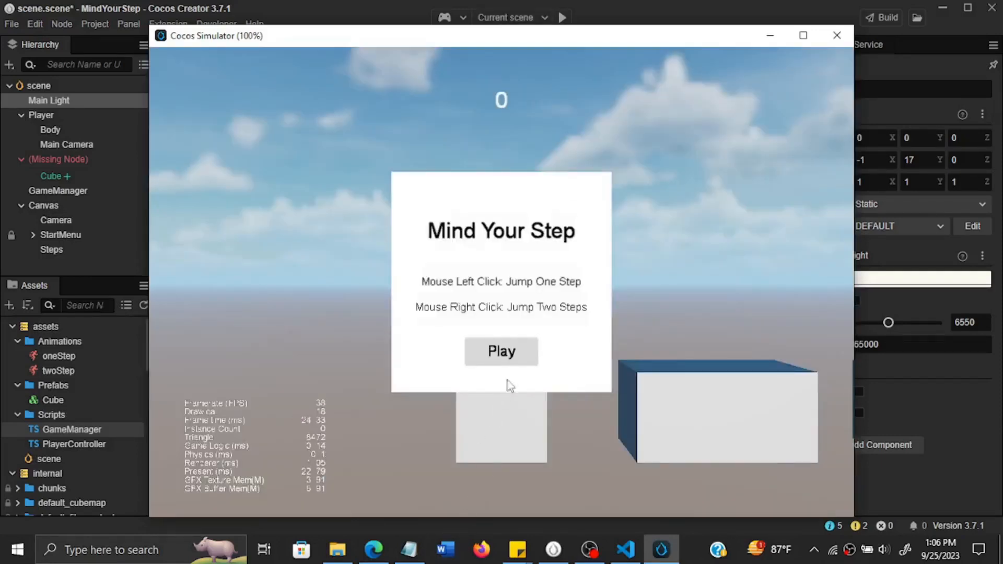
left_click(519, 364)
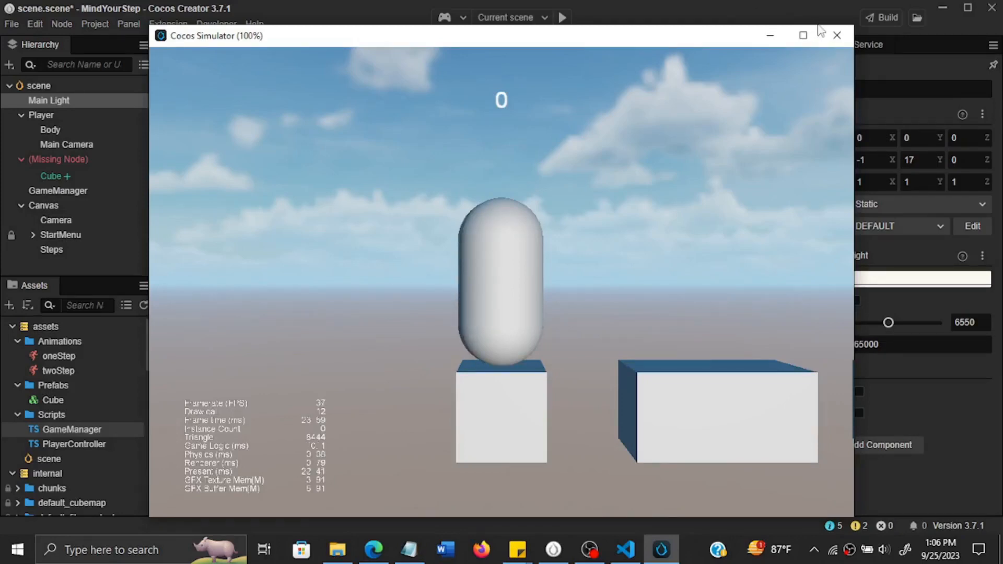
left_click(839, 37)
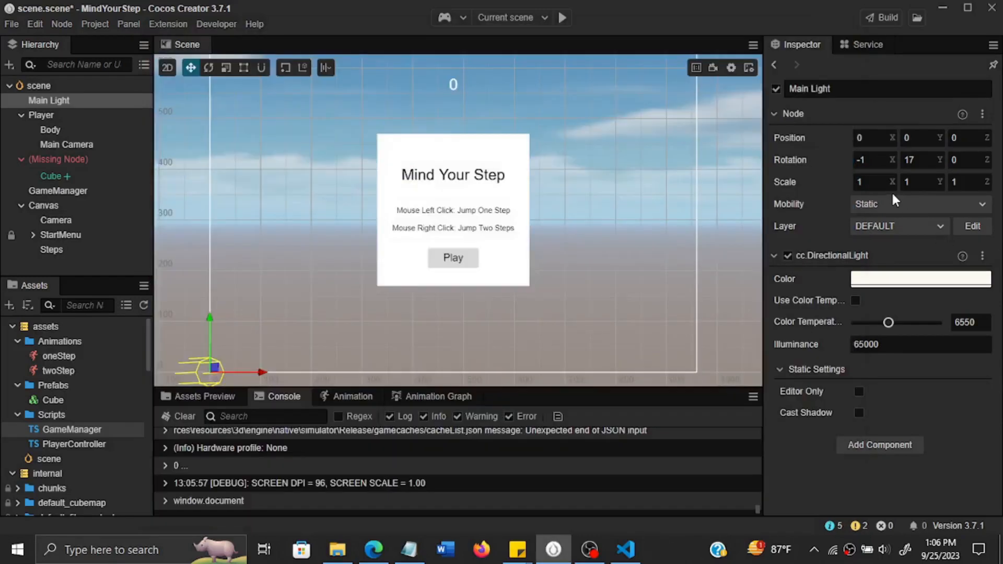
Set the Main Light's X rotation to -10 and check the saved scene by starting a game in the simulator.
left_click(871, 158)
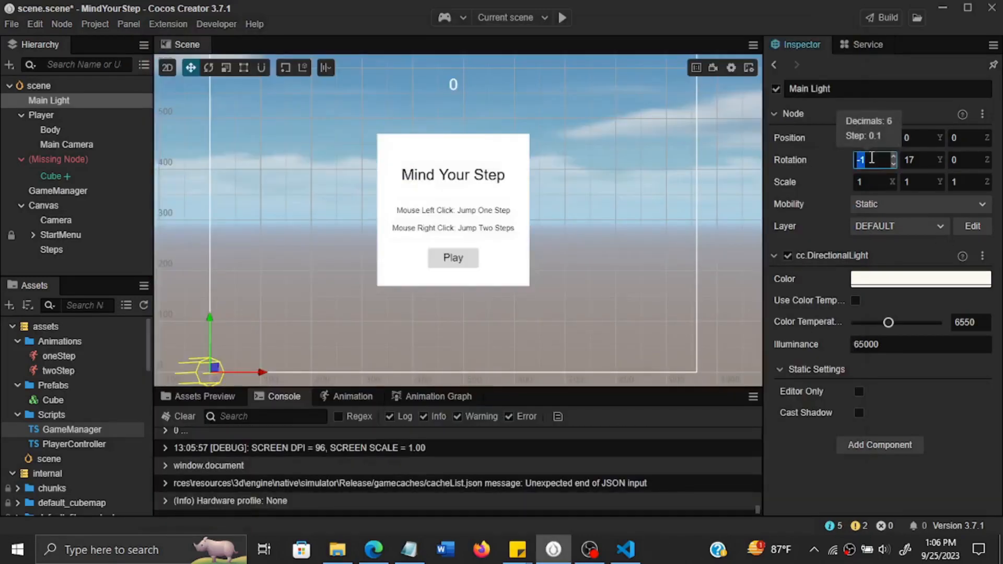
type("-10")
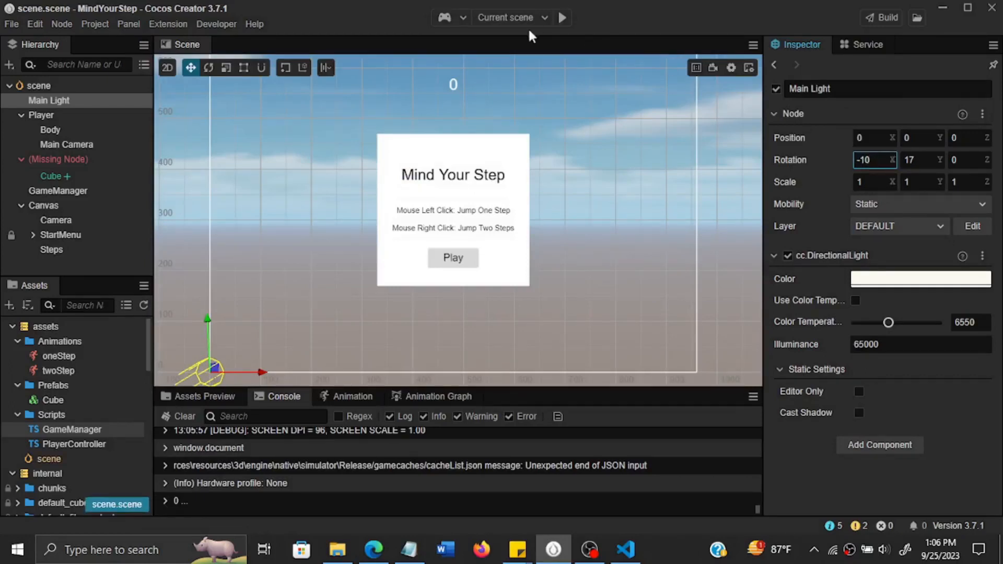
left_click(562, 19)
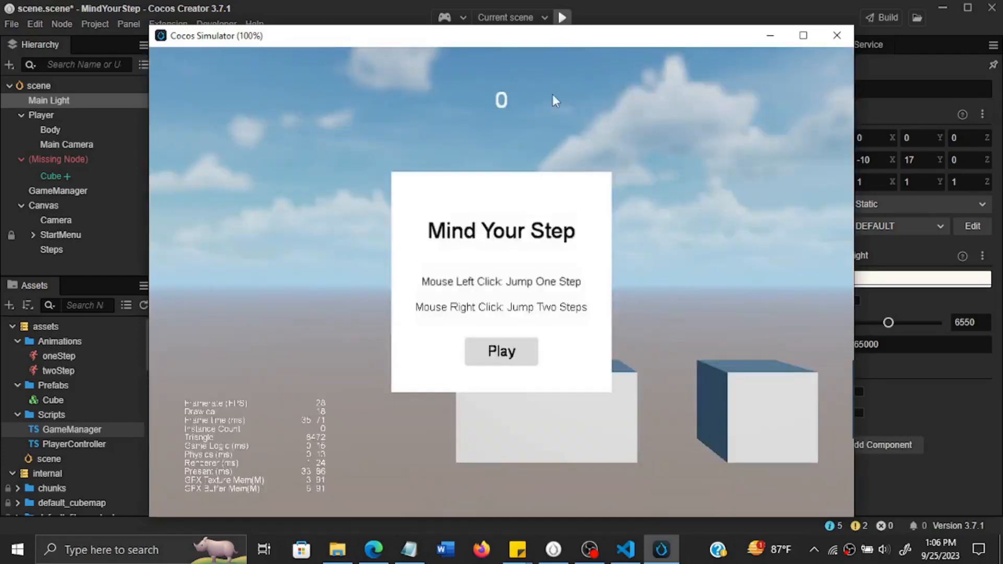
left_click(506, 350)
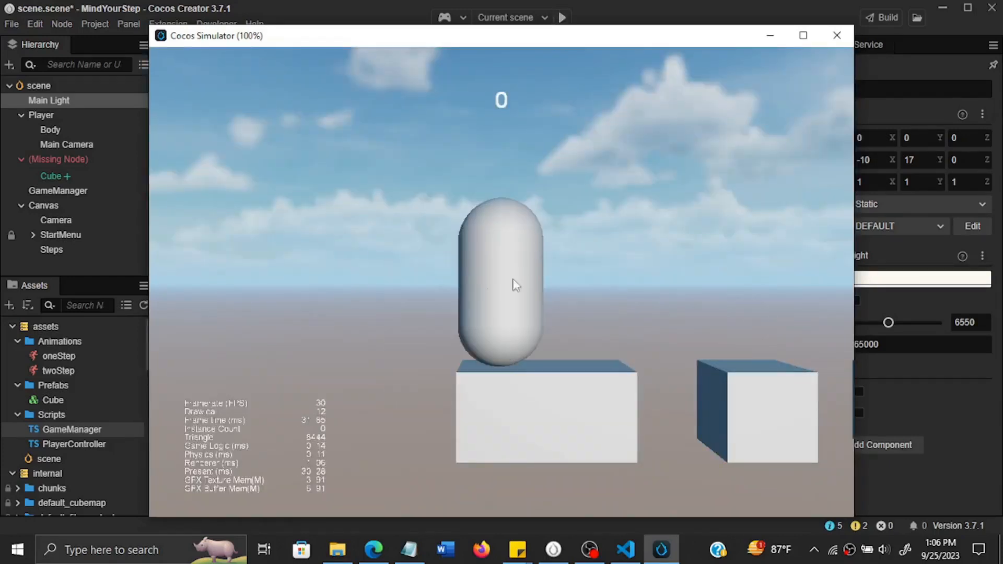
left_click(838, 35)
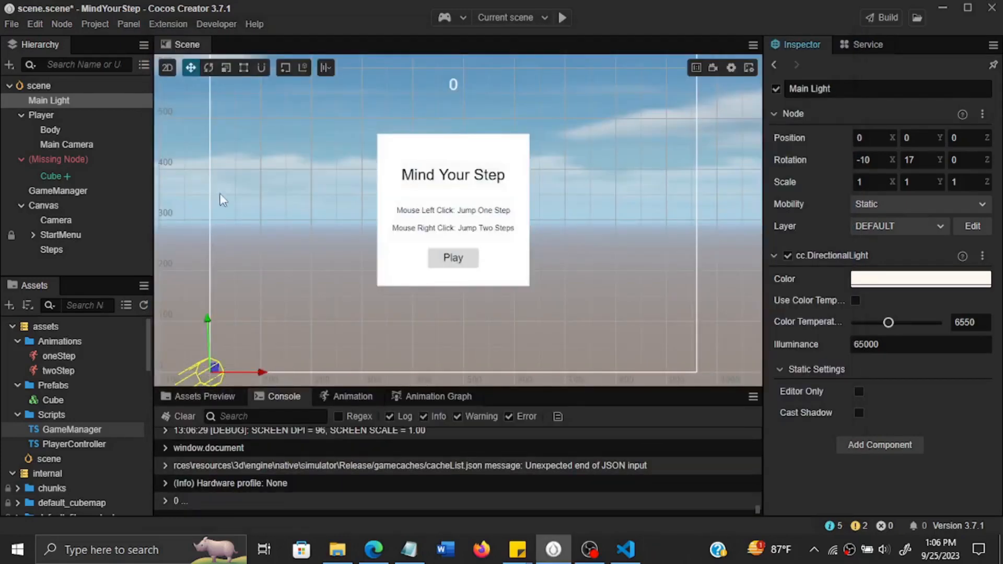
Set the Main Light's X rotation to -60.
left_click(210, 69)
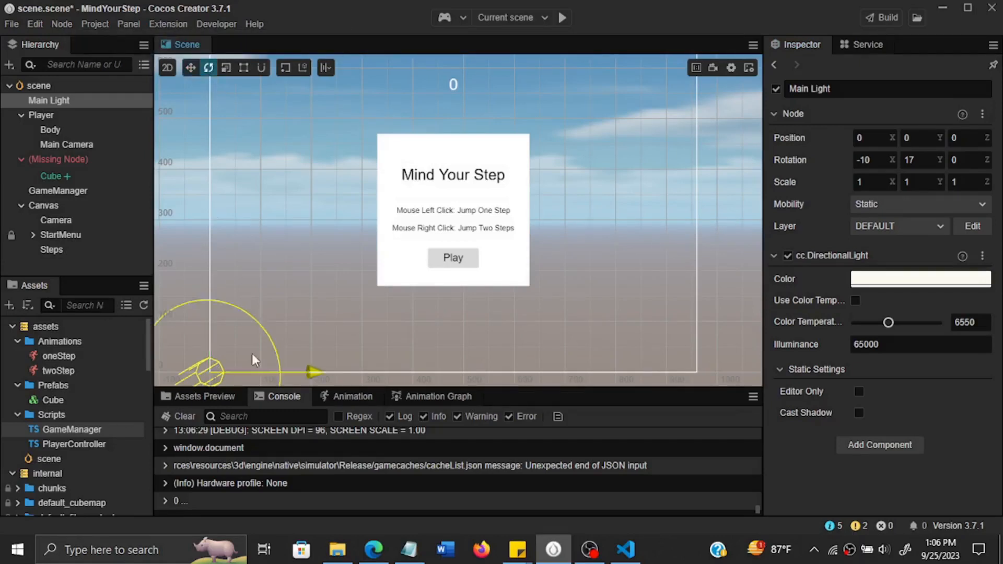
left_click(193, 69)
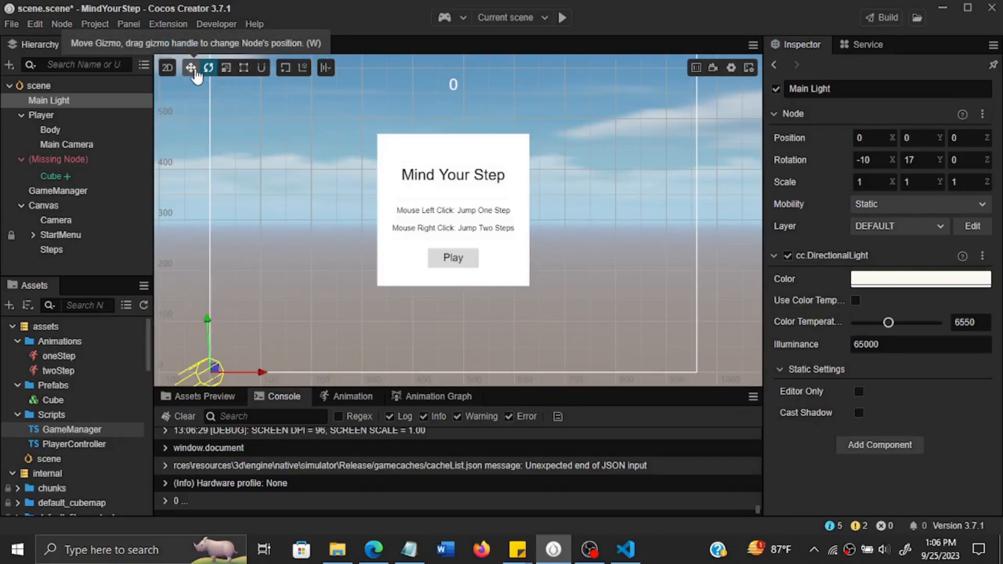
left_click(867, 163)
left_click(872, 164)
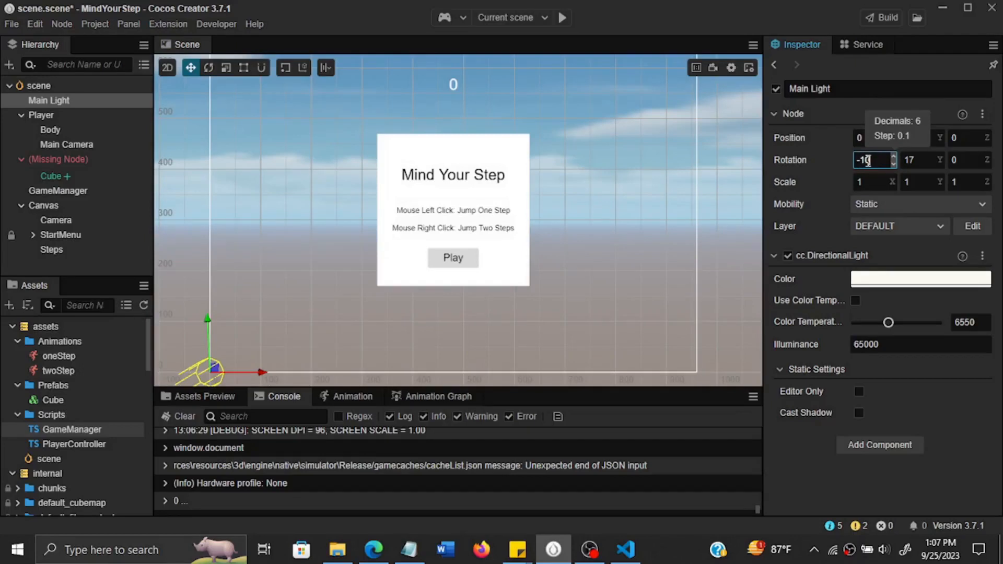
key("Left")
key("BackSpace")
type("6")
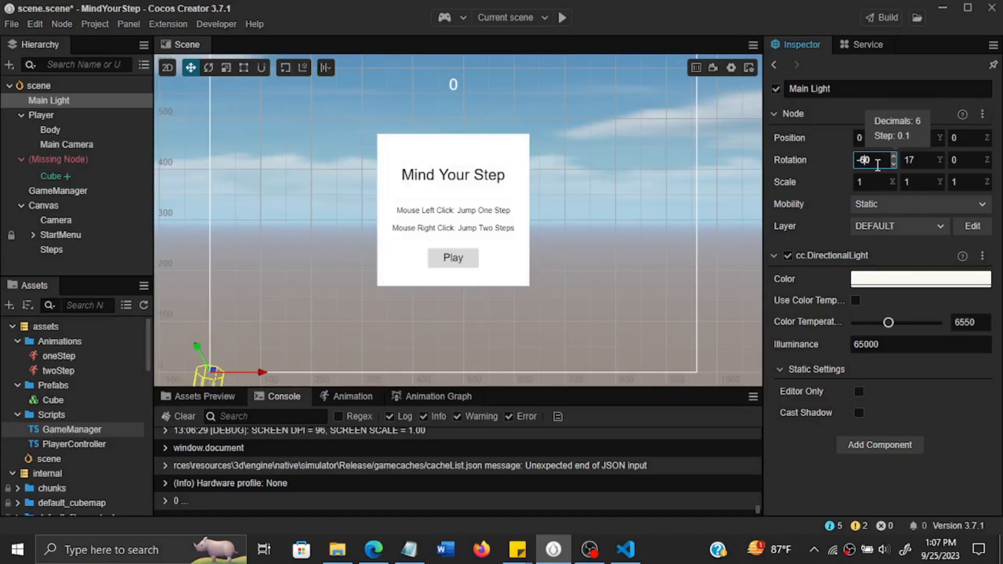
type("6")
left_click(922, 165)
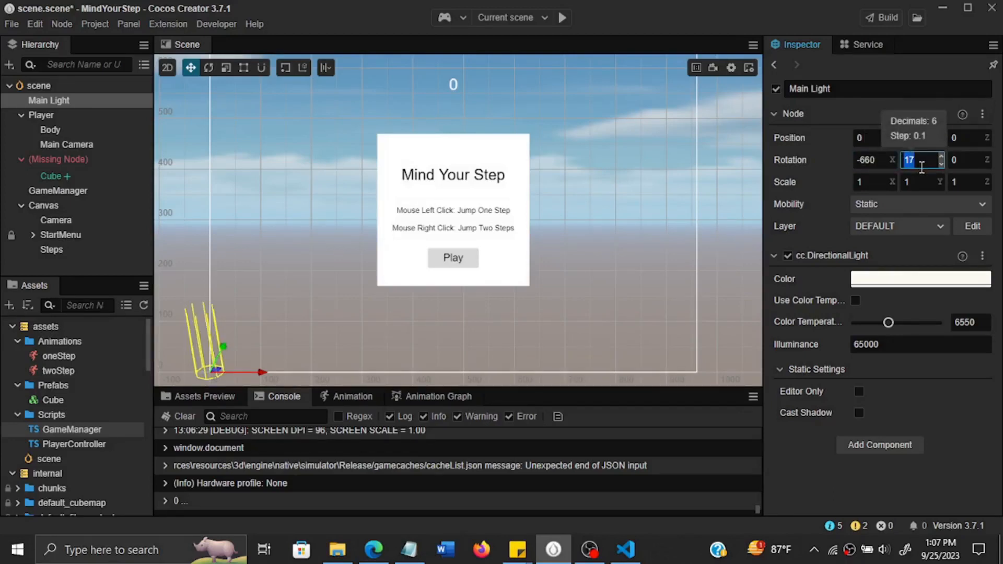
left_click(871, 161)
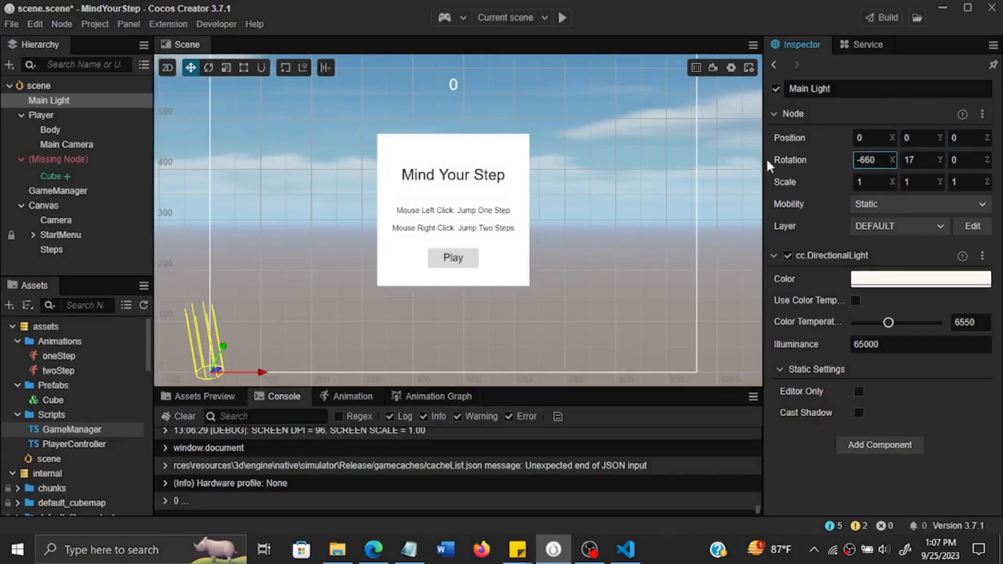
left_click(864, 160)
key("BackSpace")
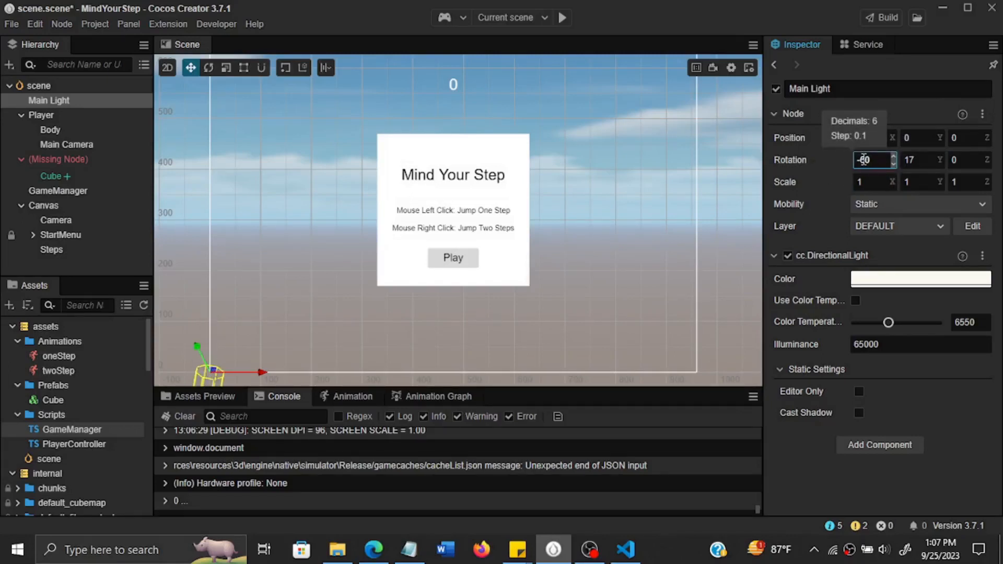
Set the Main Light's Y rotation to 6 and Z rotation to 10, and save the scene.
left_click(914, 160)
type("60")
left_click(868, 160)
left_click(921, 159)
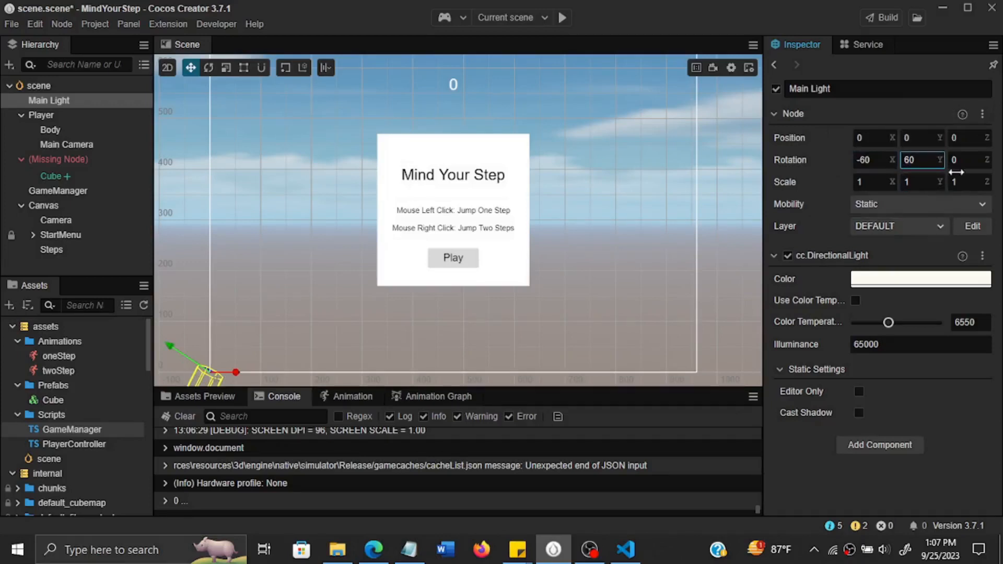
key("BackSpace")
left_click(969, 160)
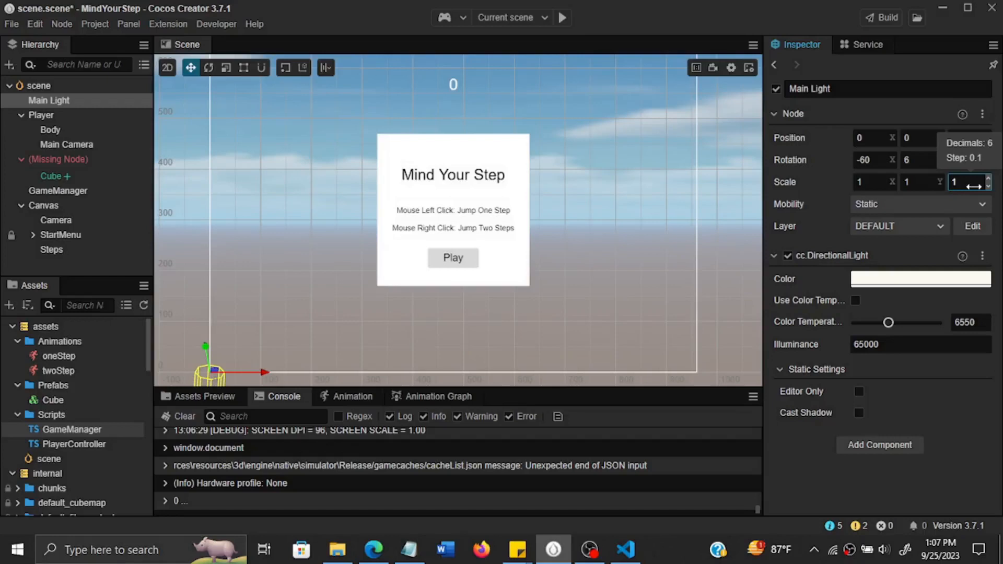
type("10")
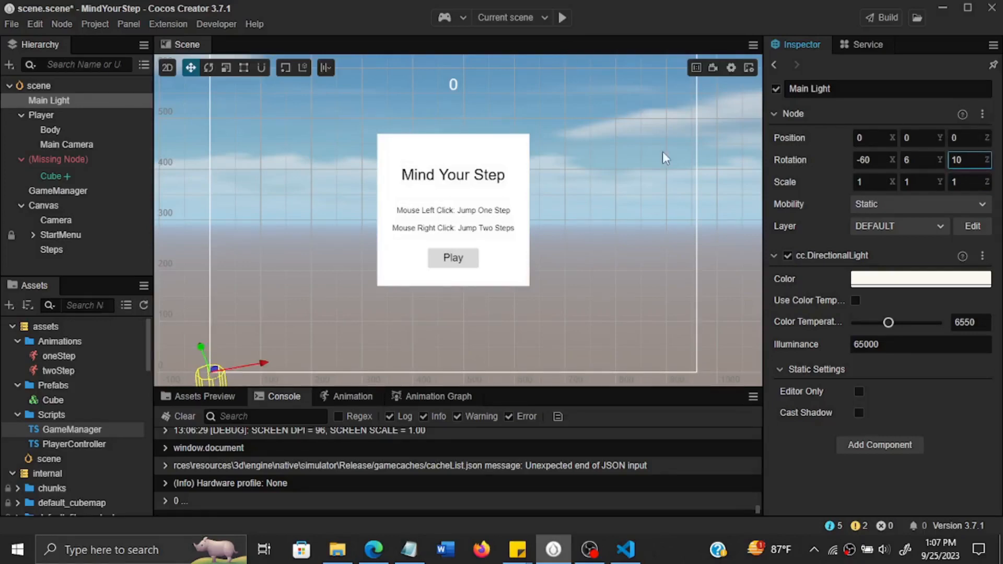
key("ctrl+s")
Preview the current scene in the simulator and start a game to check the player's shadow, closing the simulator at the end.
left_click(563, 20)
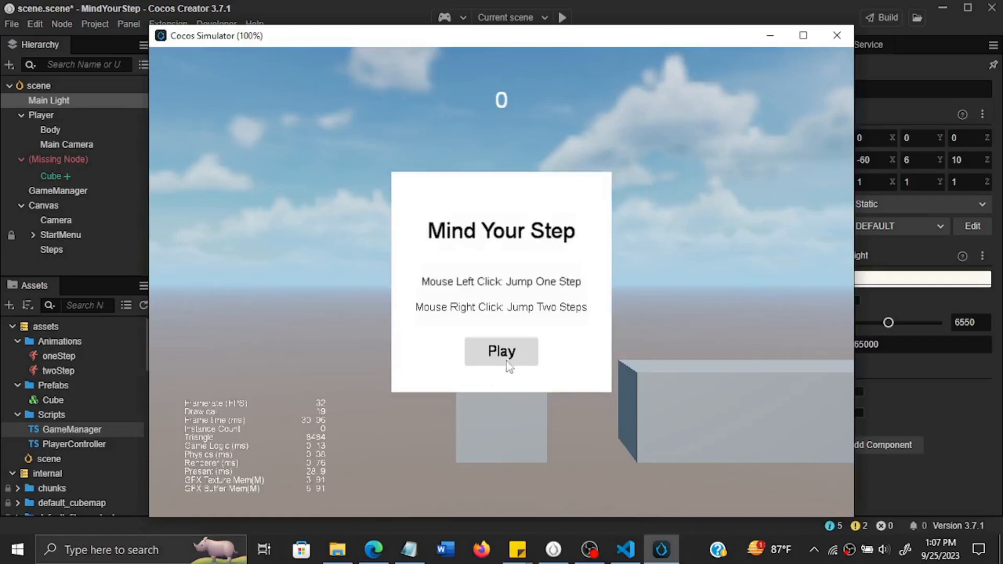
left_click(513, 352)
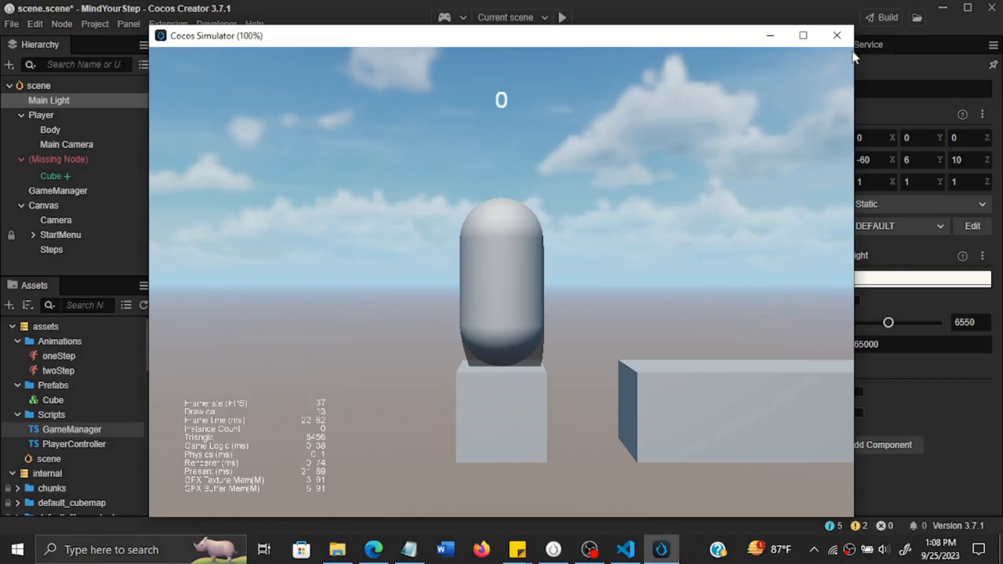
left_click(829, 29)
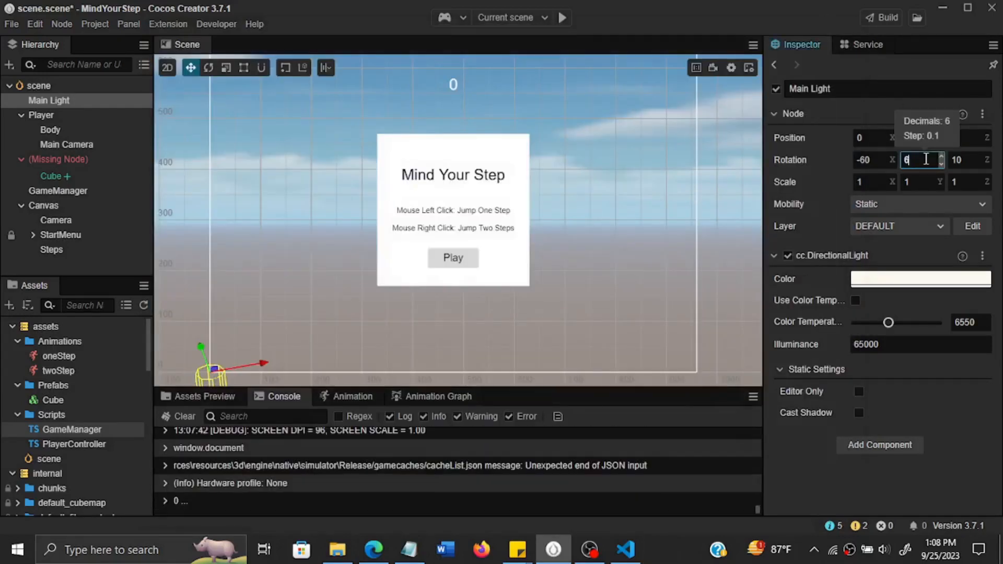
Set the Main Light's Y rotation to 60 and save the scene.
left_click(926, 159)
type("60")
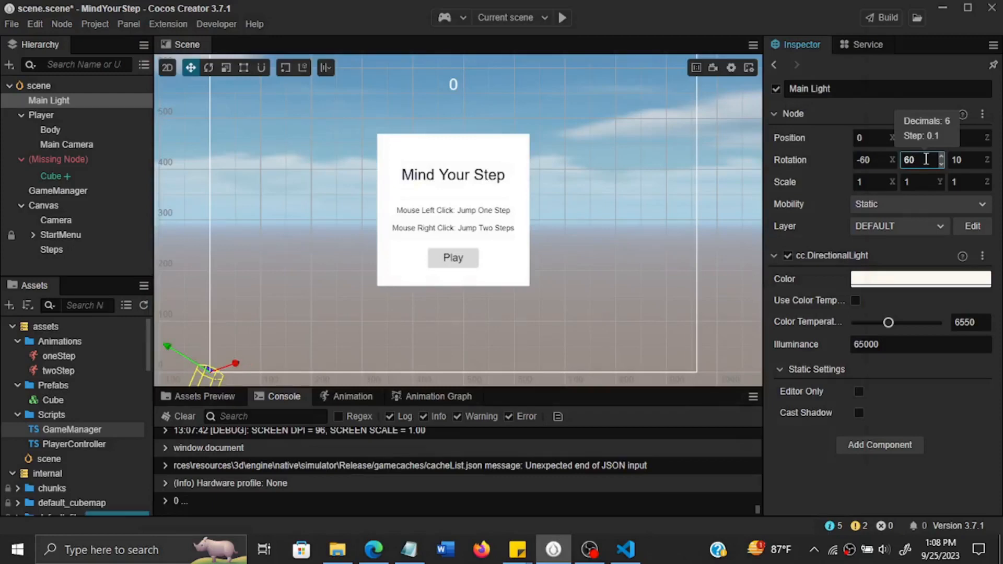
key("ctrl+s")
Run the scene in the simulator and play with one-step and two-step jumps to check the moving player's shadow, closing the simulator at the end.
left_click(567, 22)
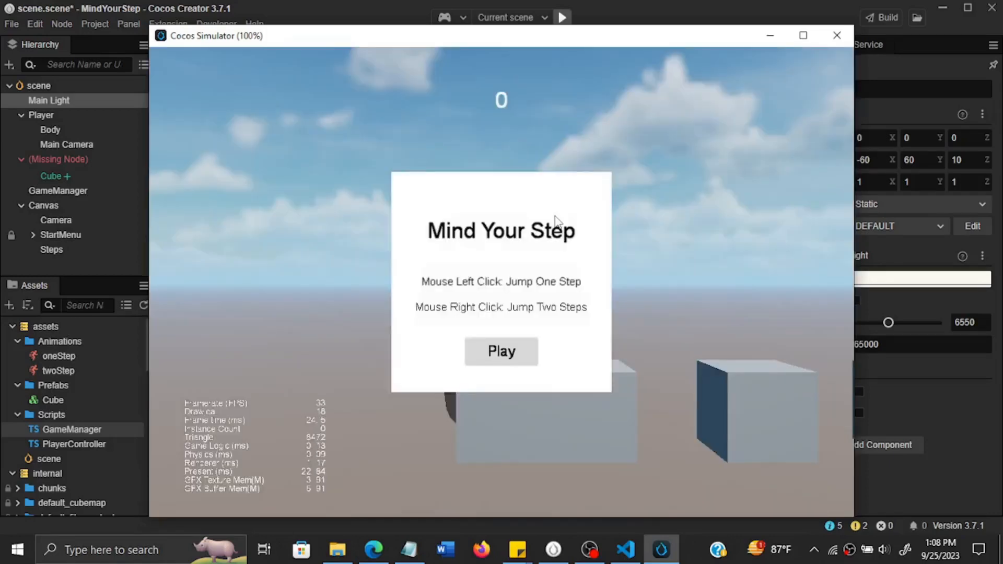
left_click(506, 356)
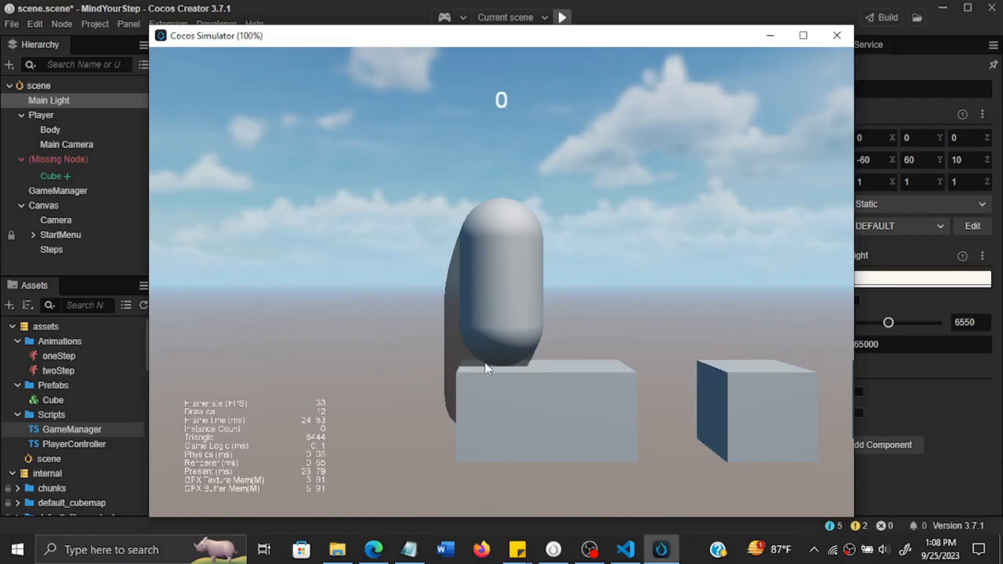
left_click(409, 334)
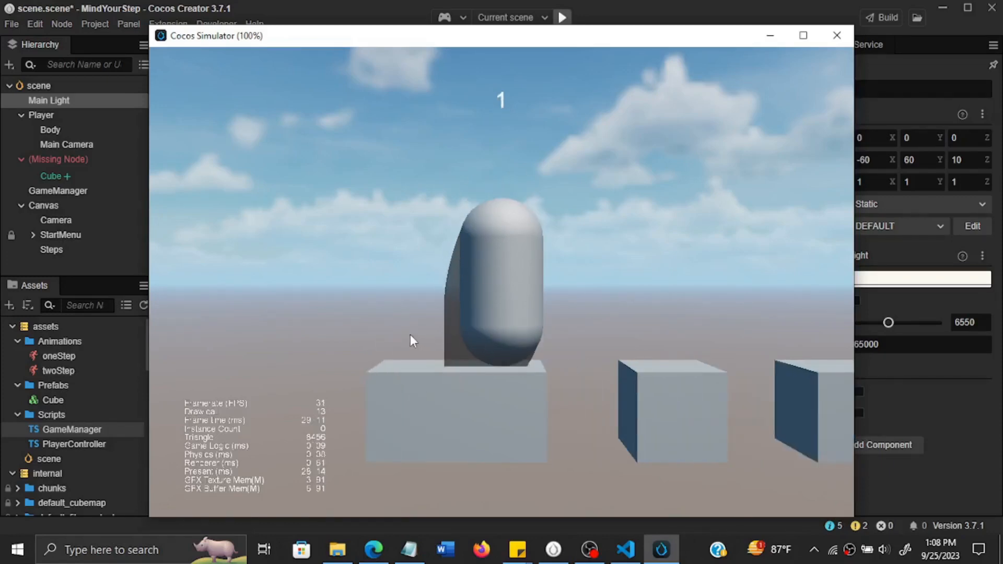
right_click(410, 337)
right_click(410, 337)
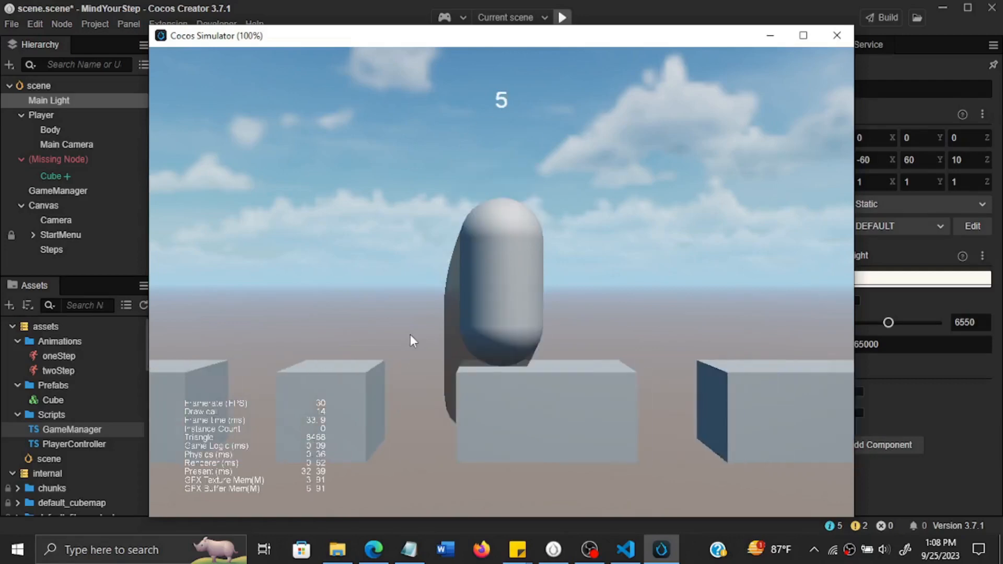
right_click(409, 337)
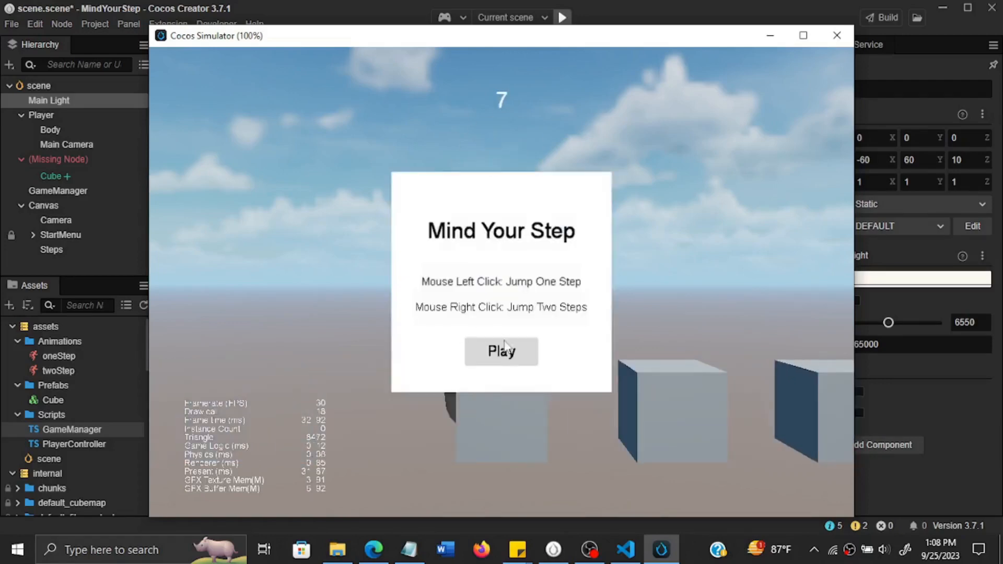
left_click(502, 351)
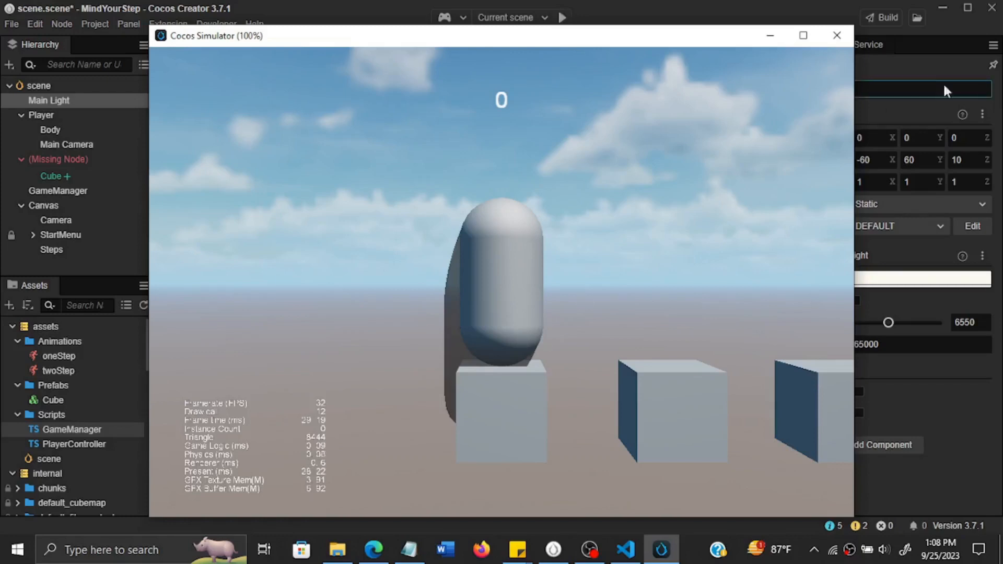
left_click(844, 38)
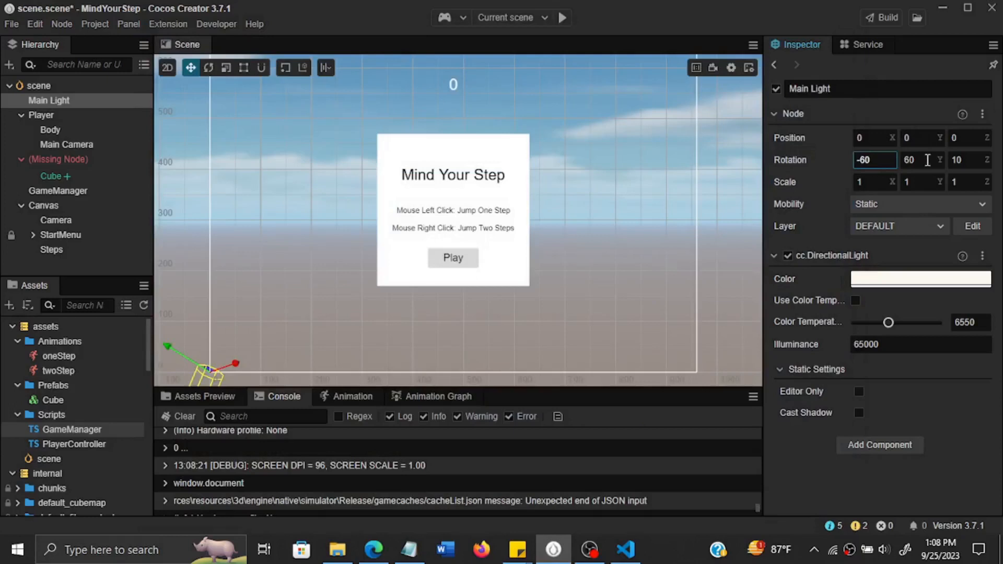
Examine the position, rotation and scale values of the Main Light and Player nodes and the properties of the Body node.
left_click(965, 160)
left_click(869, 185)
left_click(912, 184)
left_click(965, 183)
left_click(964, 138)
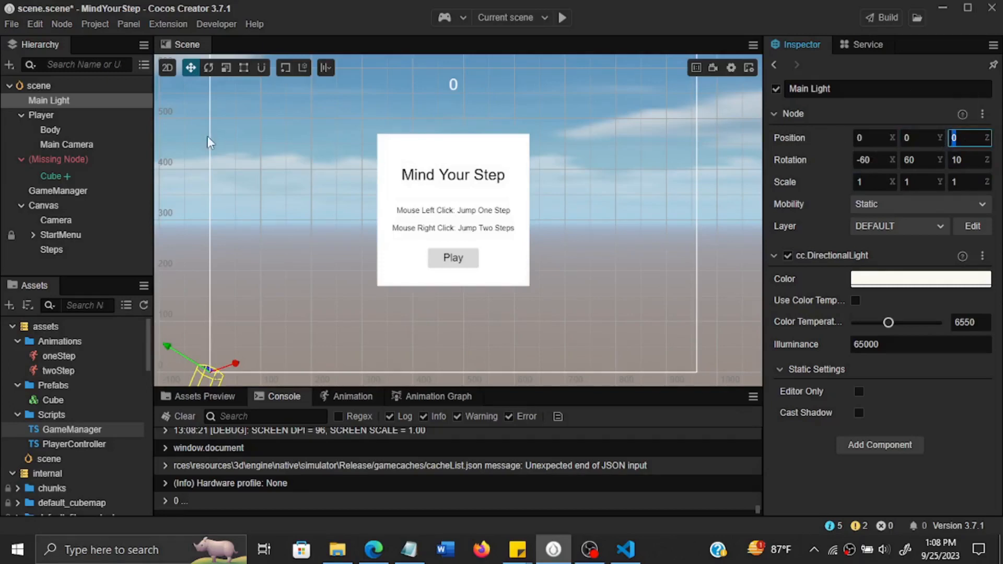
left_click(75, 114)
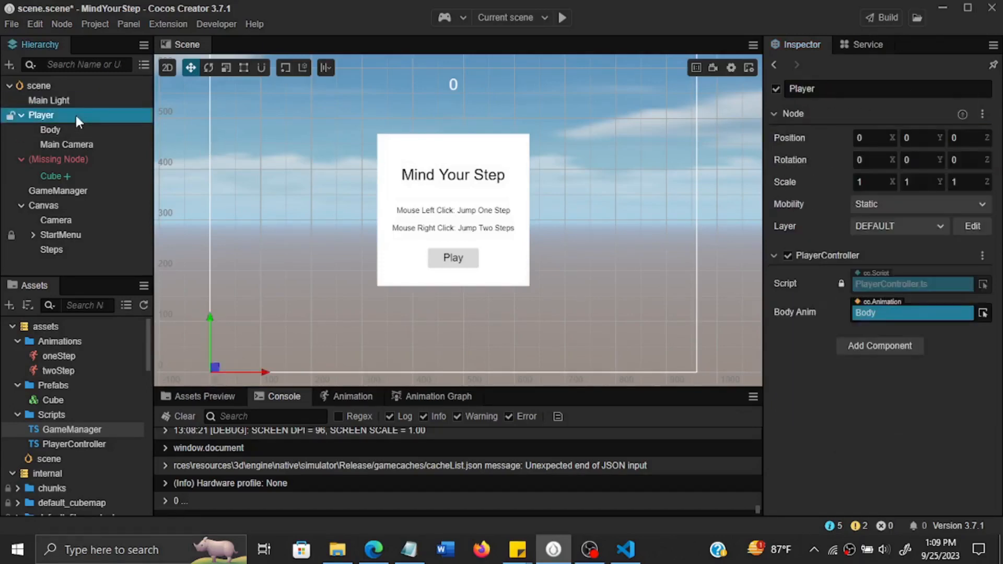
left_click(966, 159)
left_click(85, 101)
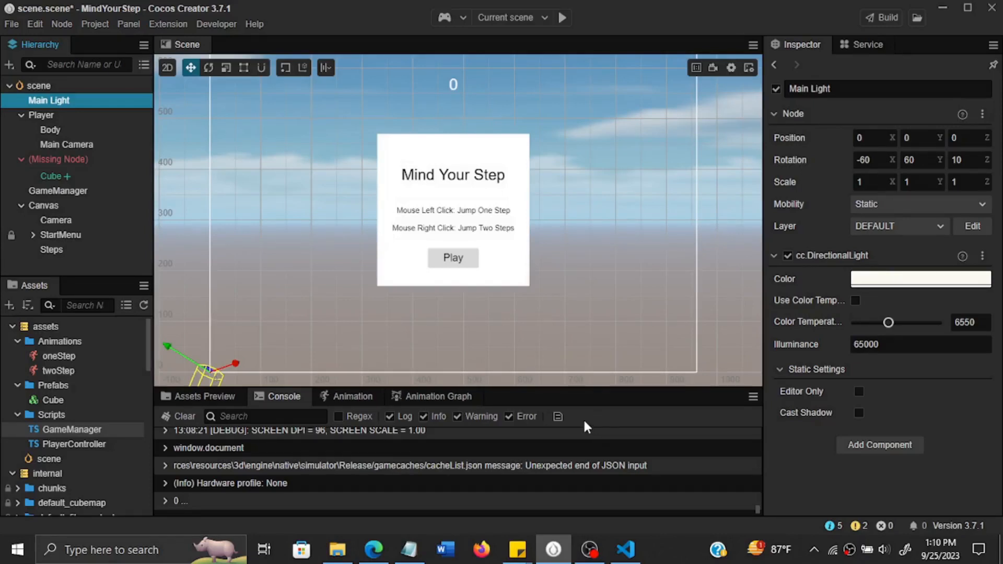
left_click(65, 130)
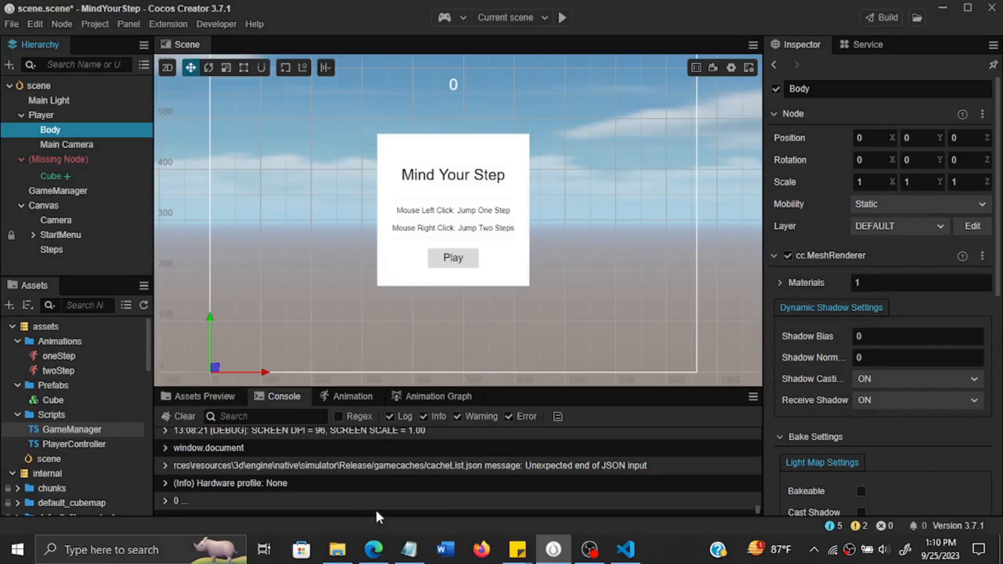
Switch to Microsoft Edge and highlight the web address of the cocos-tutorial-mind-your-step GitHub repository.
left_click(373, 548)
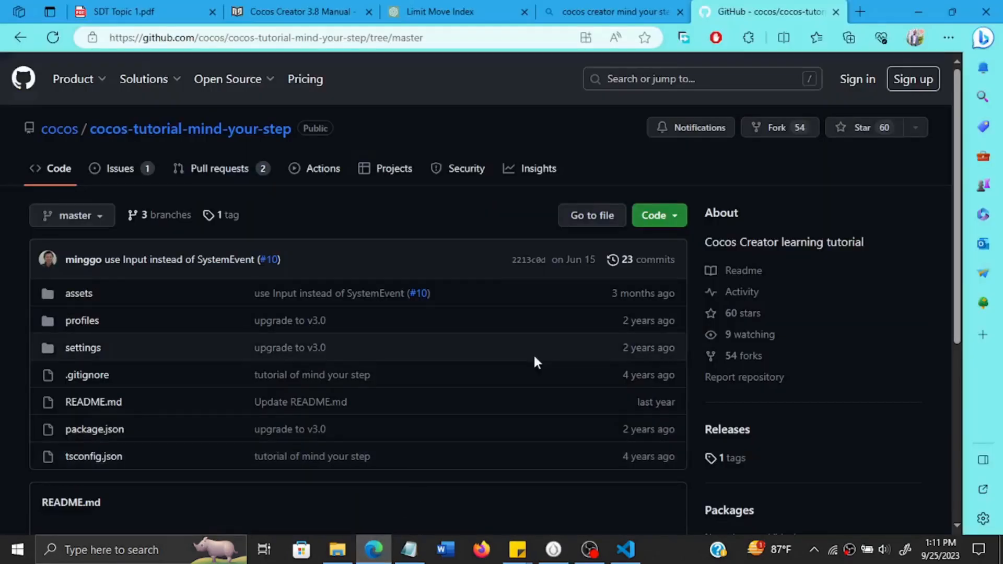
left_click(129, 37)
left_click_drag(296, 34, 537, 30)
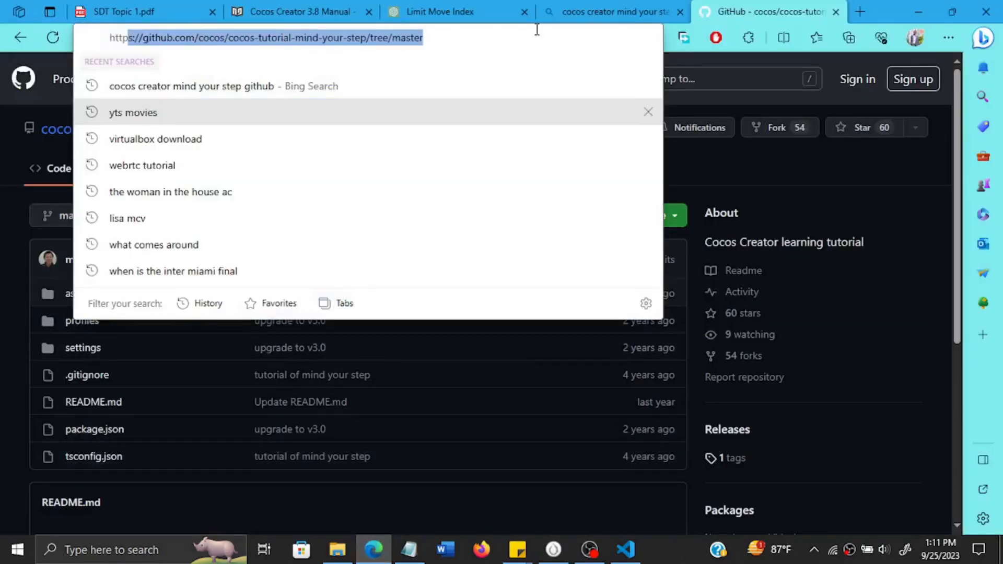
left_click(1, 252)
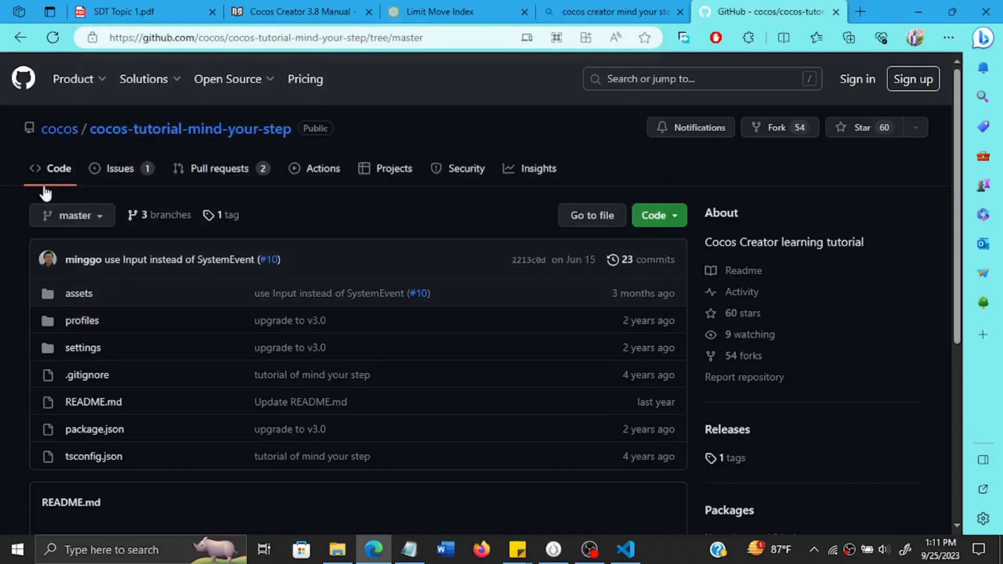
Download the repository as cocos-tutorial-mind-your-step-master.zip into the Downloads folder.
left_click(668, 215)
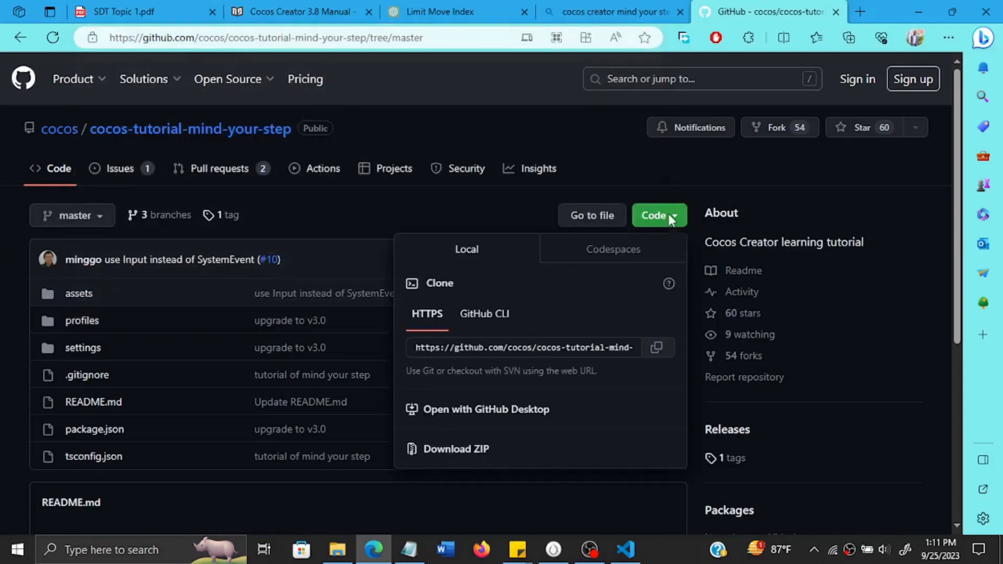
left_click(463, 452)
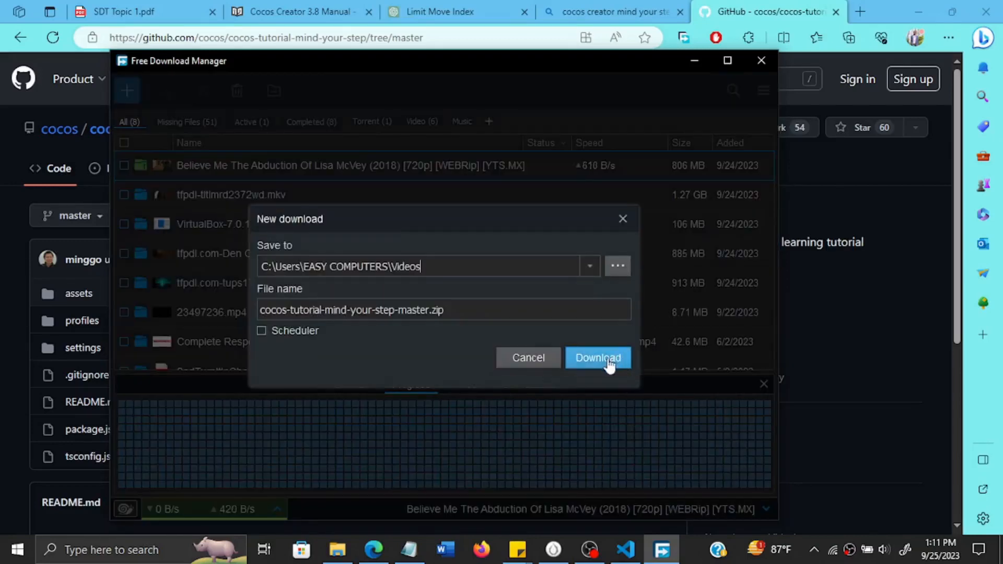
left_click(589, 266)
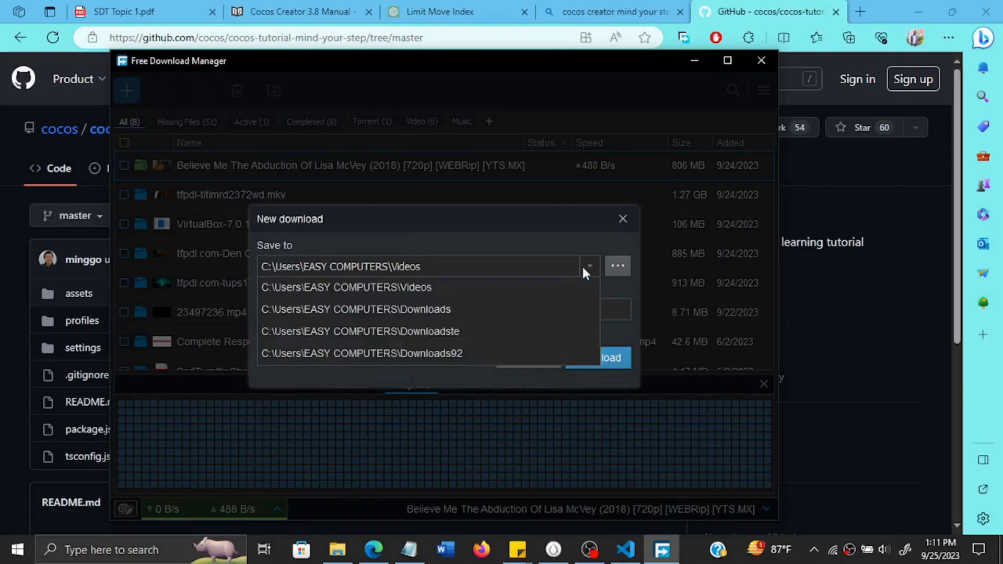
left_click(511, 307)
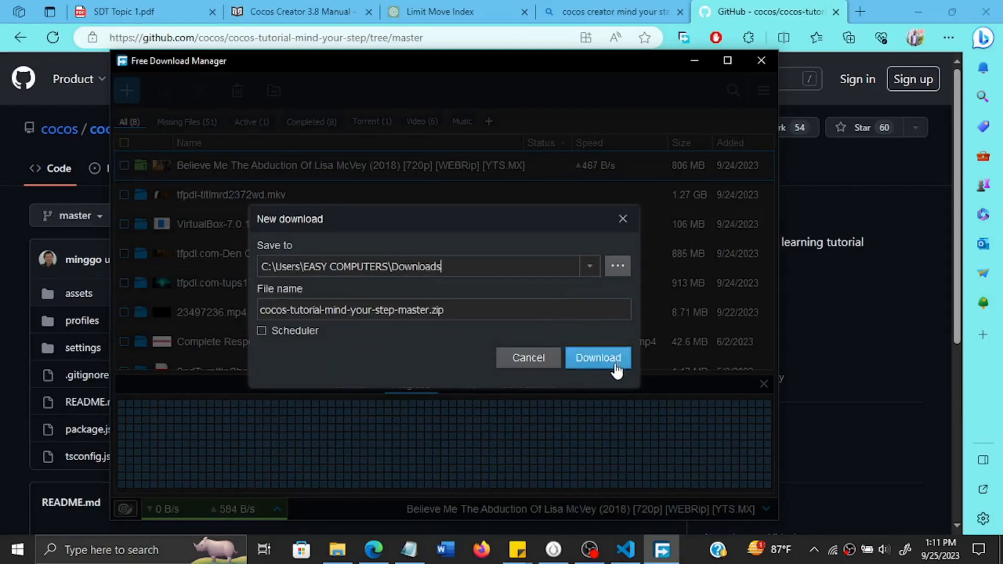
left_click(599, 358)
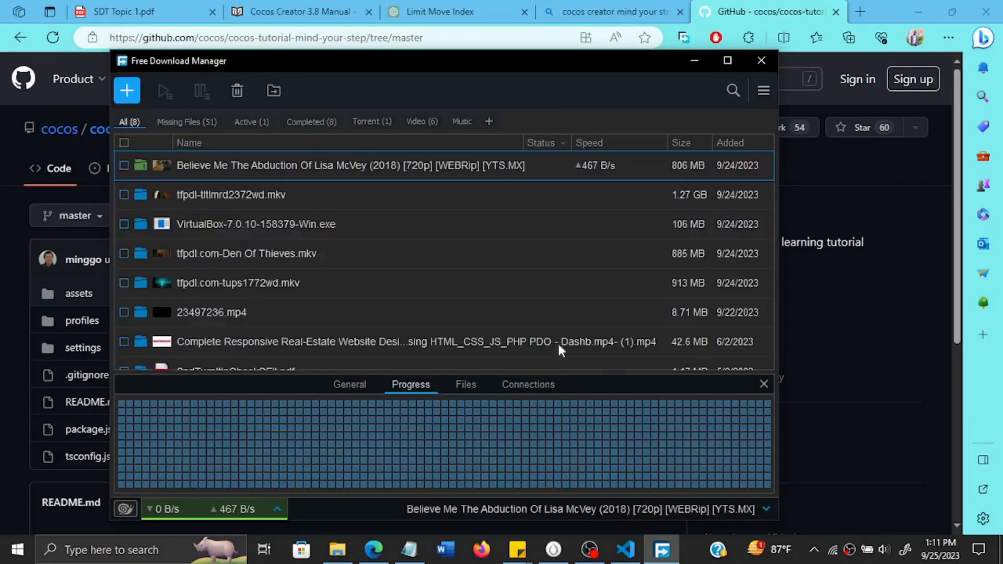
Remove the other downloads, down to the real-estate website video, from the download list, keeping cocos-tutorial-mind-your-step-master.zip in it.
left_click(124, 193)
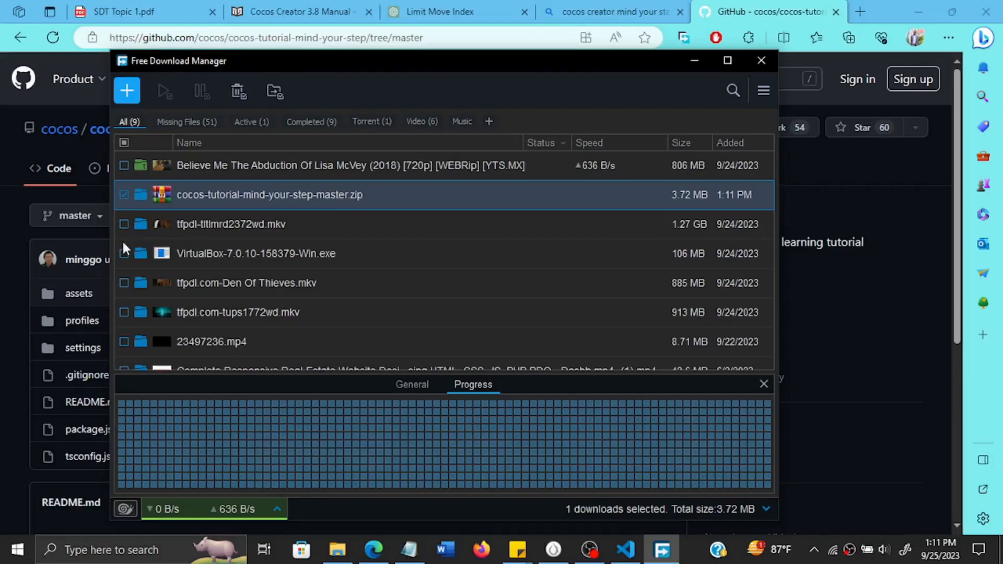
left_click(124, 225)
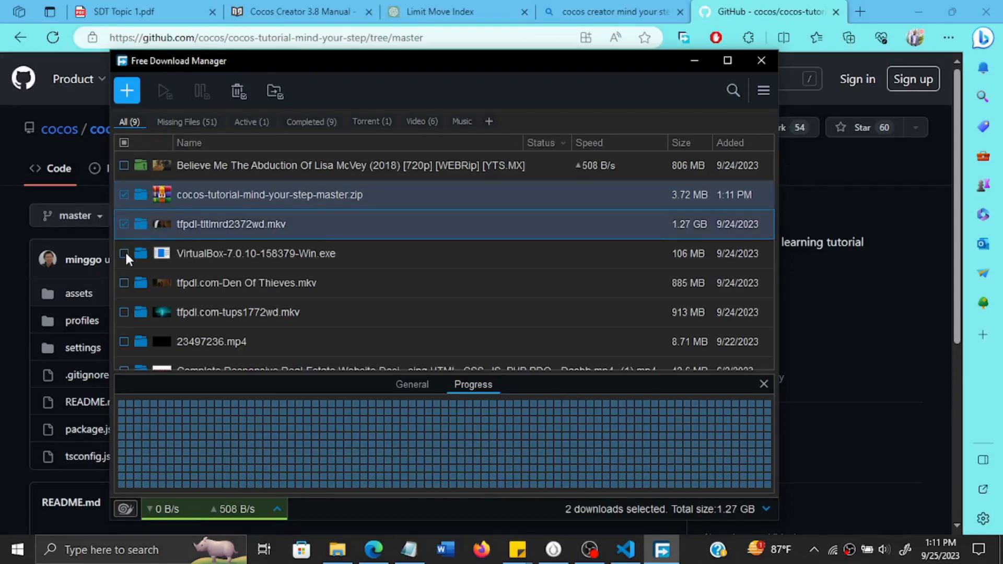
left_click(125, 281)
left_click(124, 312)
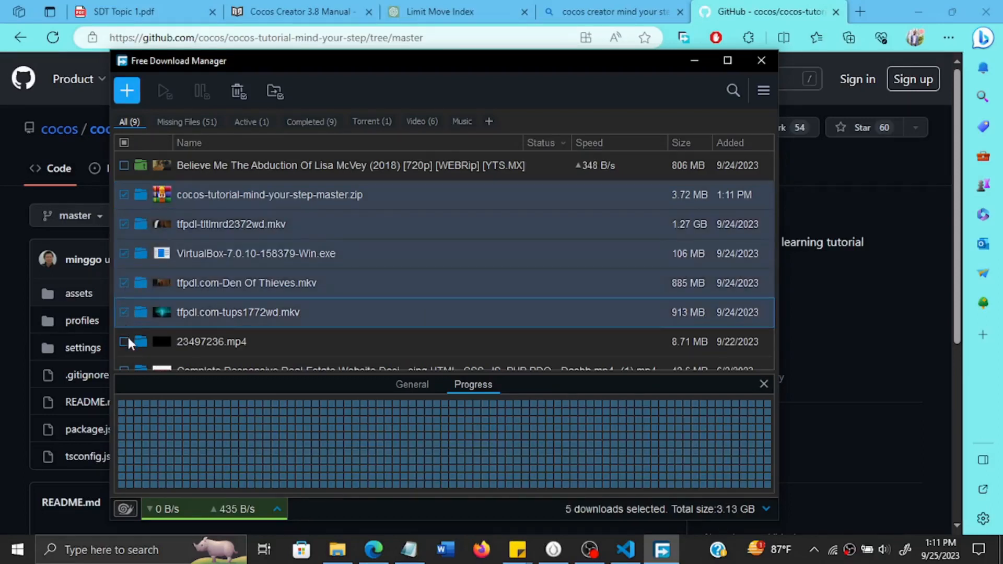
left_click(126, 341)
scroll(128, 337, "down", 1)
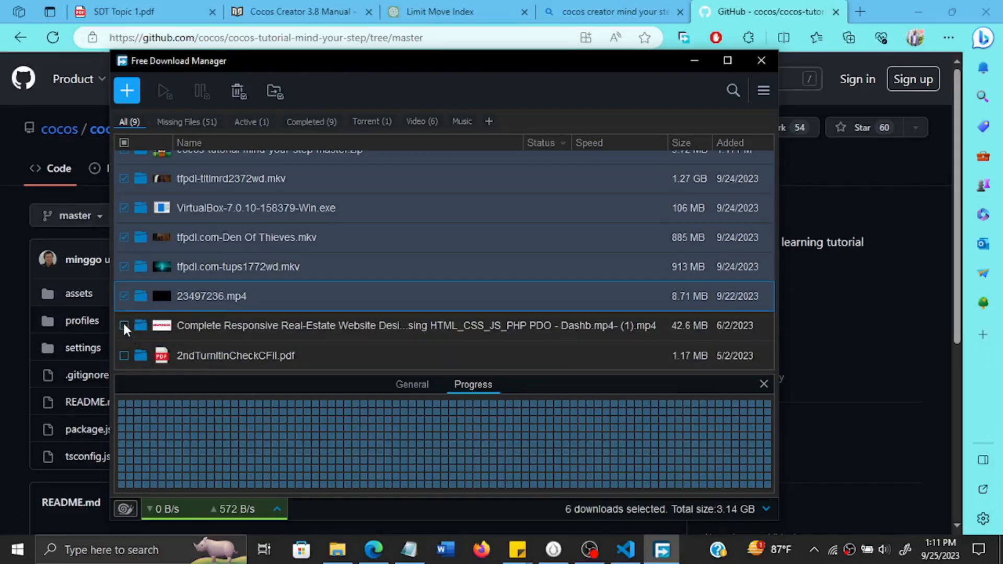
left_click(123, 324)
scroll(302, 289, "up", 1)
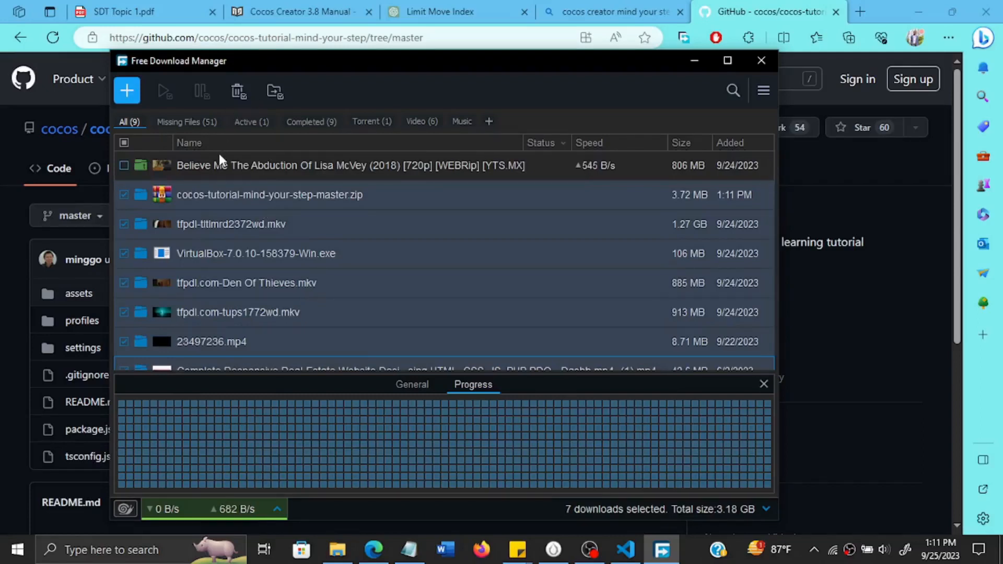
left_click(125, 194)
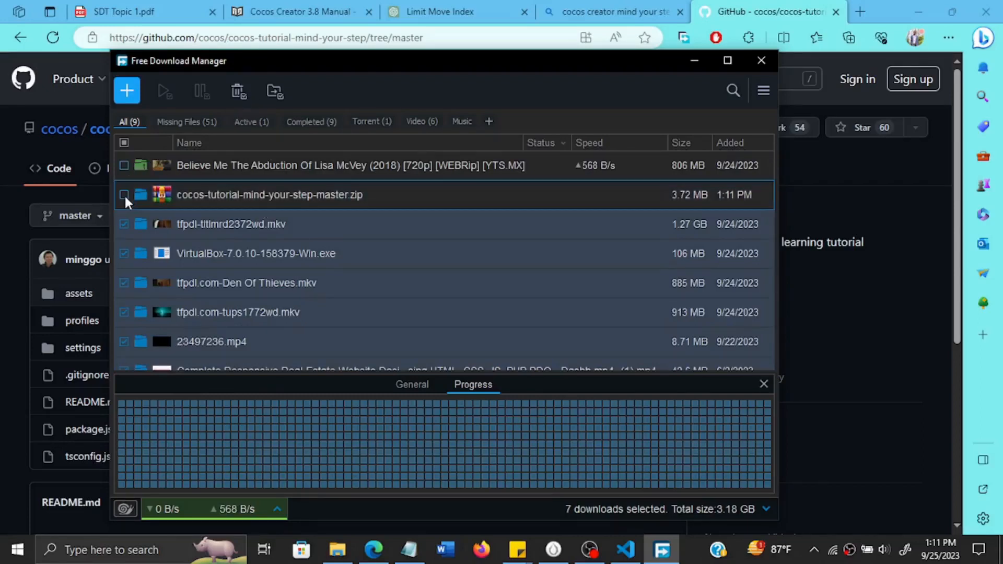
left_click(123, 165)
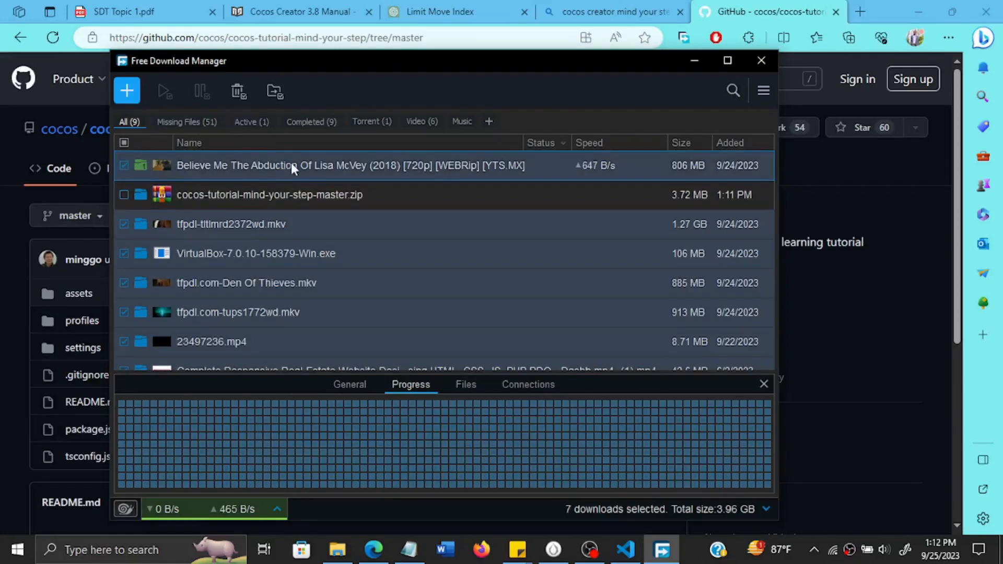
right_click(291, 164)
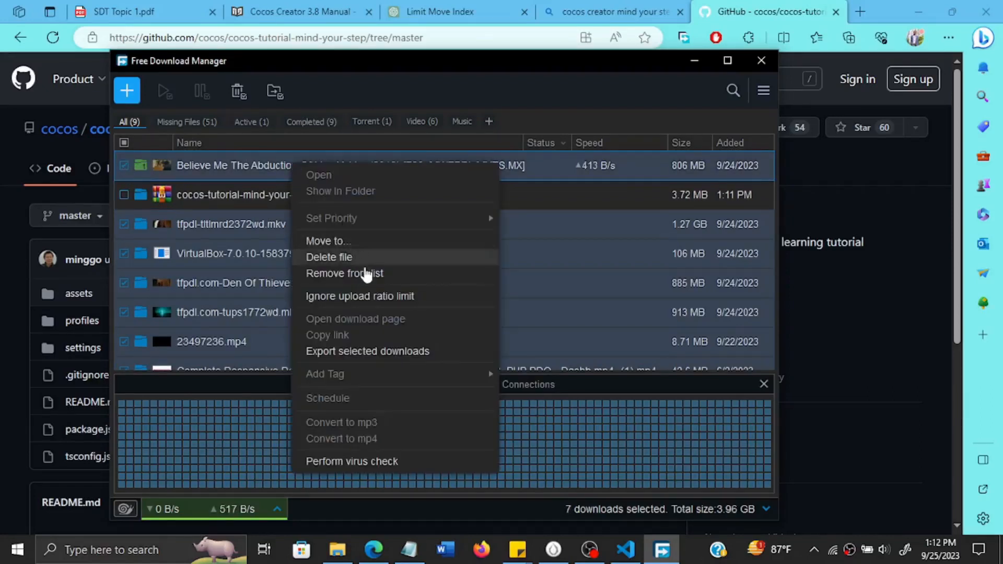
left_click(380, 274)
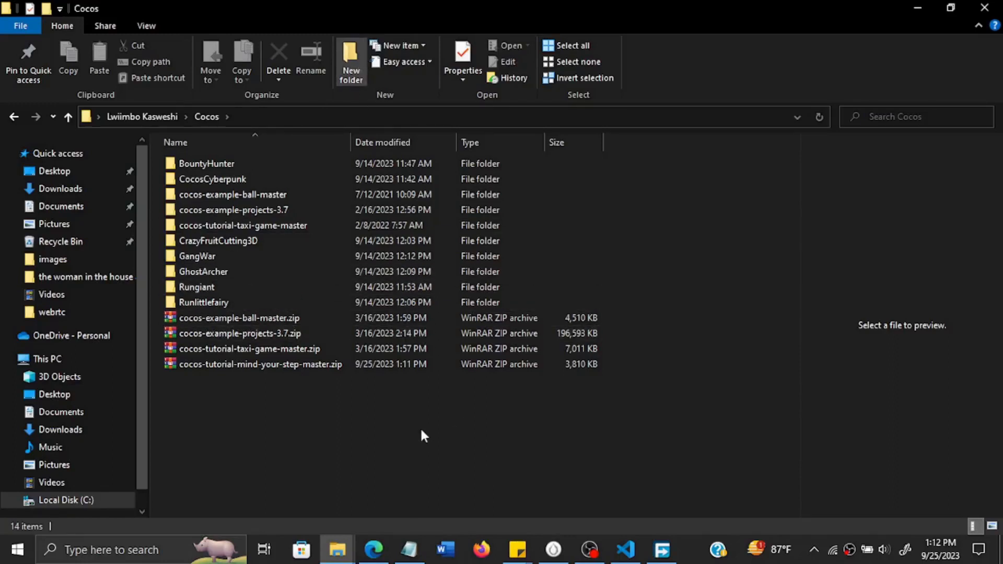
Name the new folder in the Cocos directory mindYouStep and move cocos-tutorial-mind-your-step-master.zip into it.
type("mindYouStep")
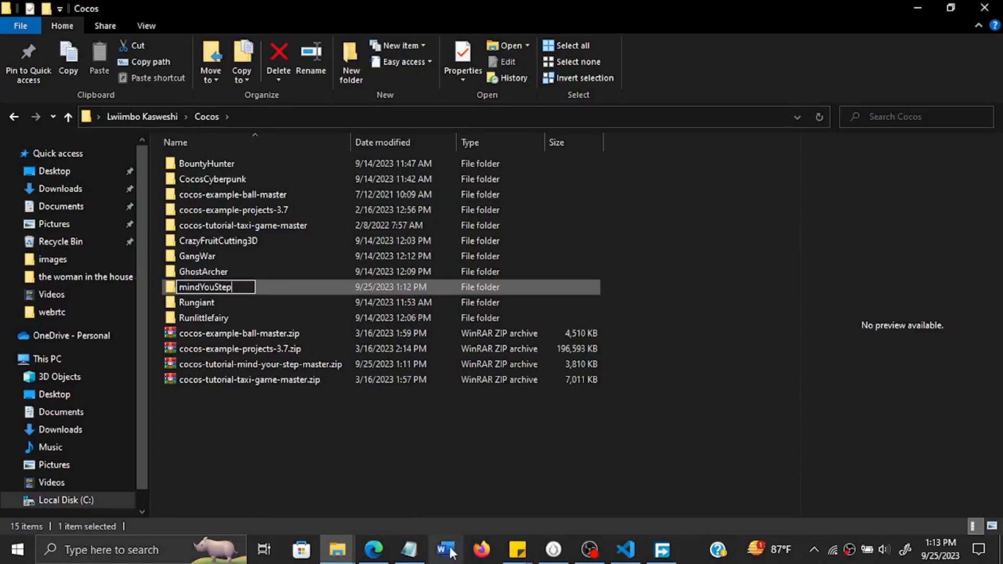
key("Return")
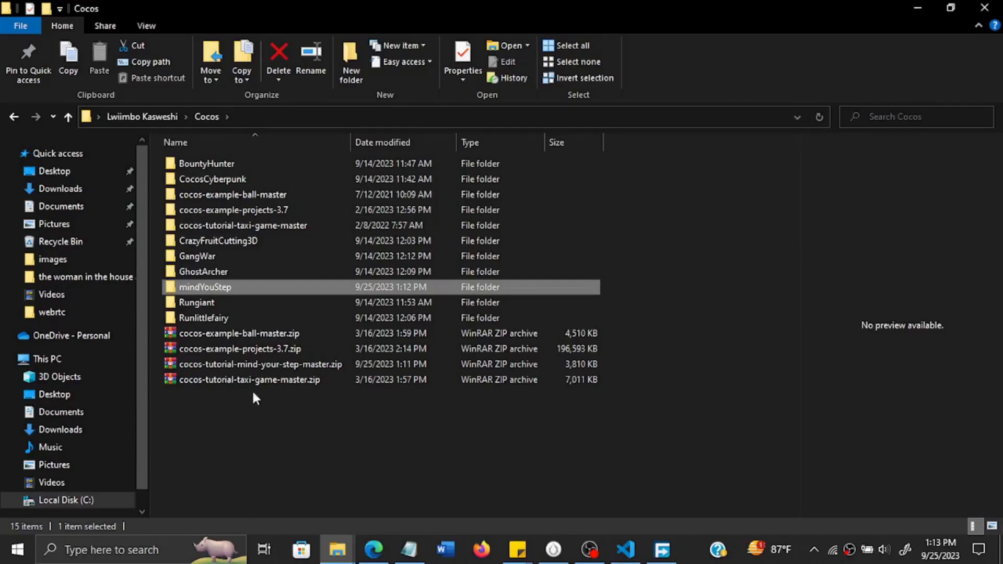
left_click_drag(255, 359, 288, 289)
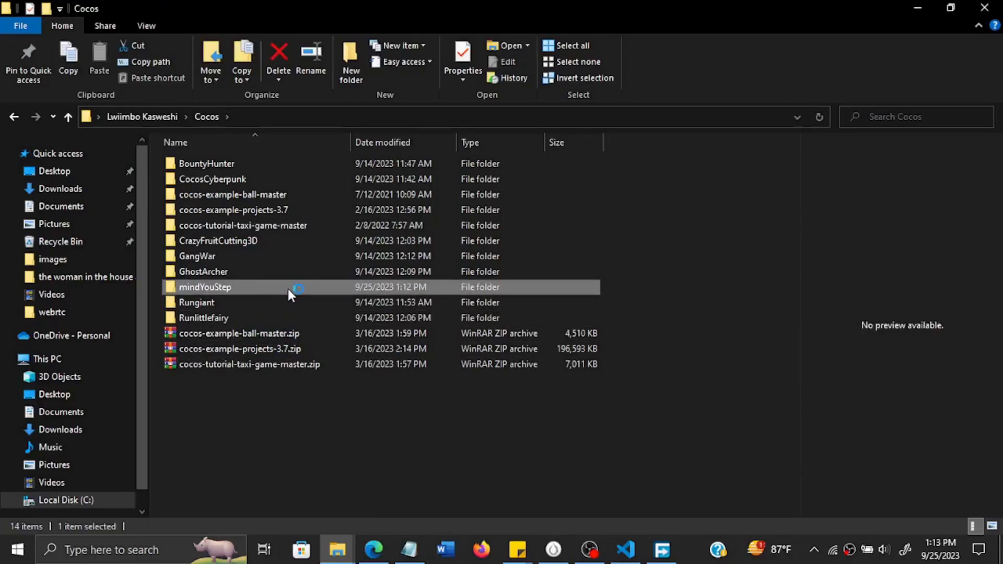
Extract cocos-tutorial-mind-your-step-master.zip directly into the mindYouStep folder with WinRAR.
double_click(289, 290)
left_click(348, 169)
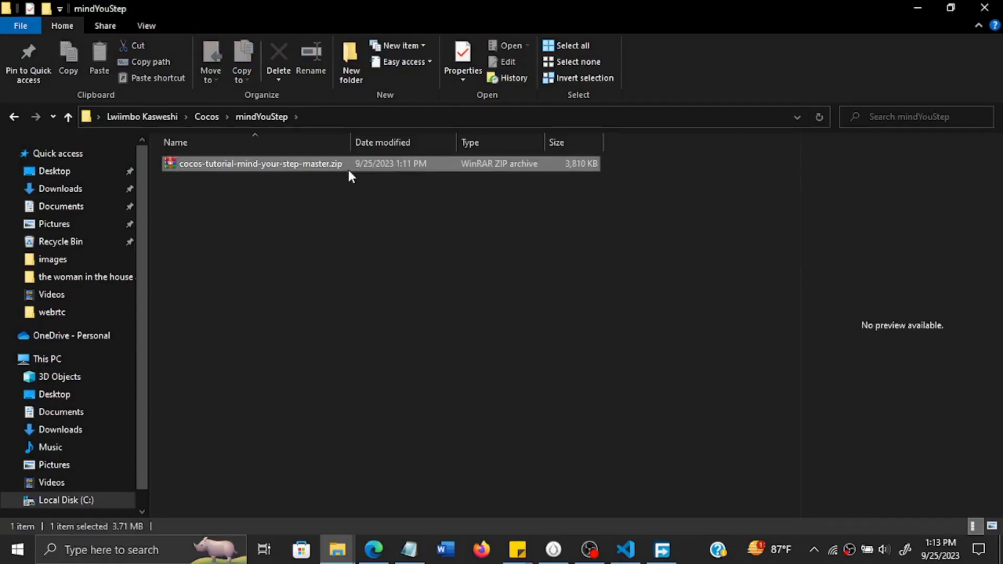
right_click(347, 167)
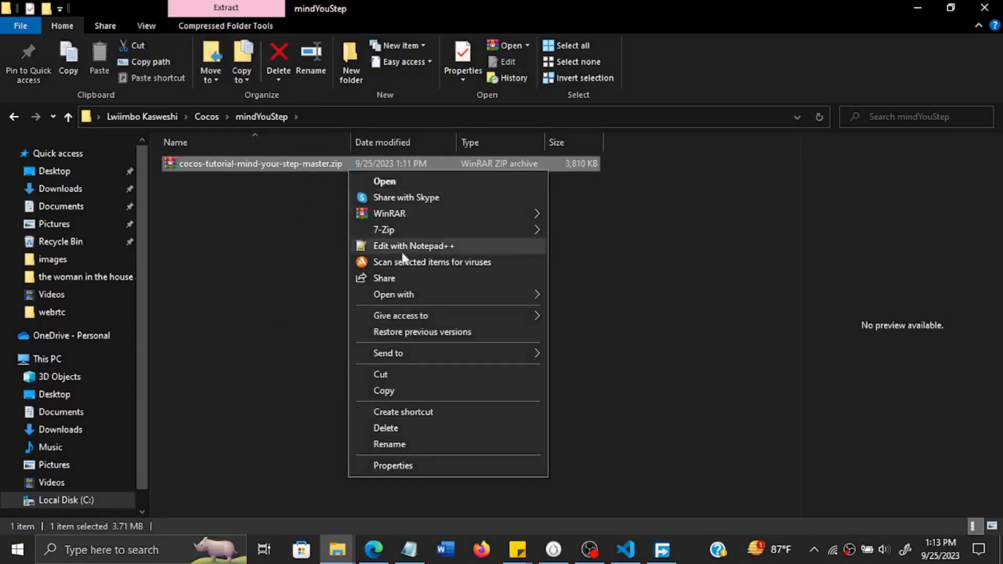
mouse_move(505, 218)
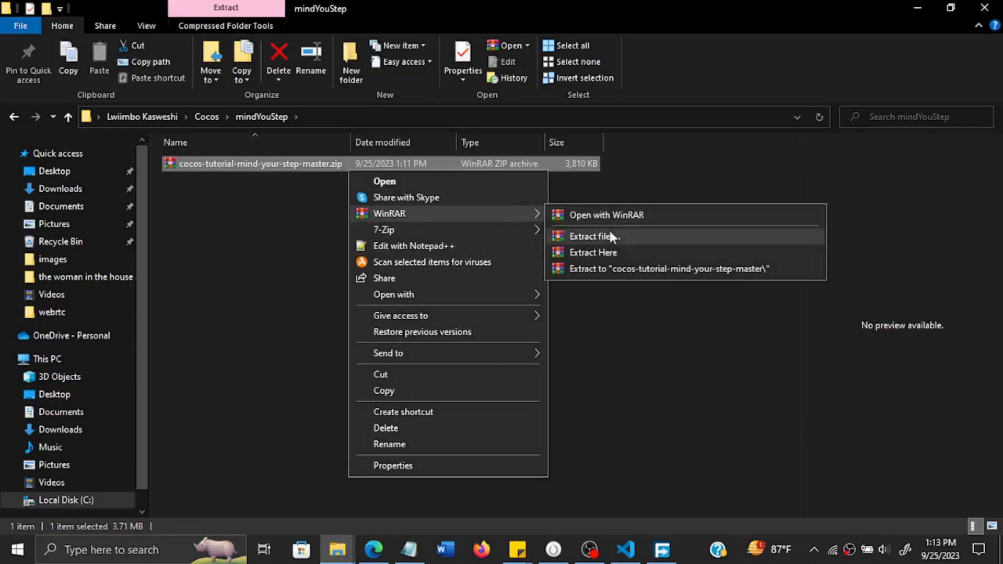
left_click(618, 251)
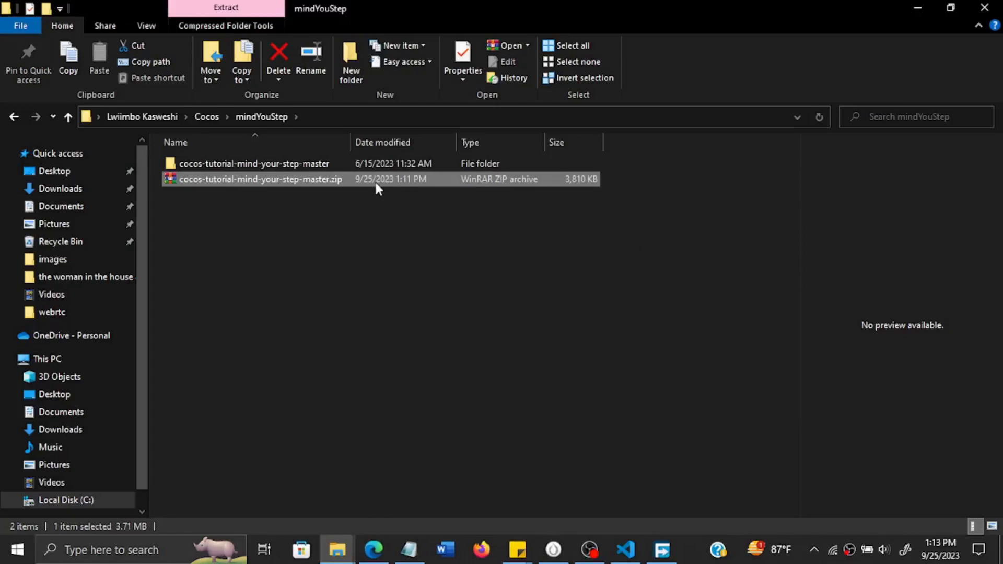
Open the cocos folder inside the extracted project's assets and look through its model, texture and prefab files.
double_click(363, 165)
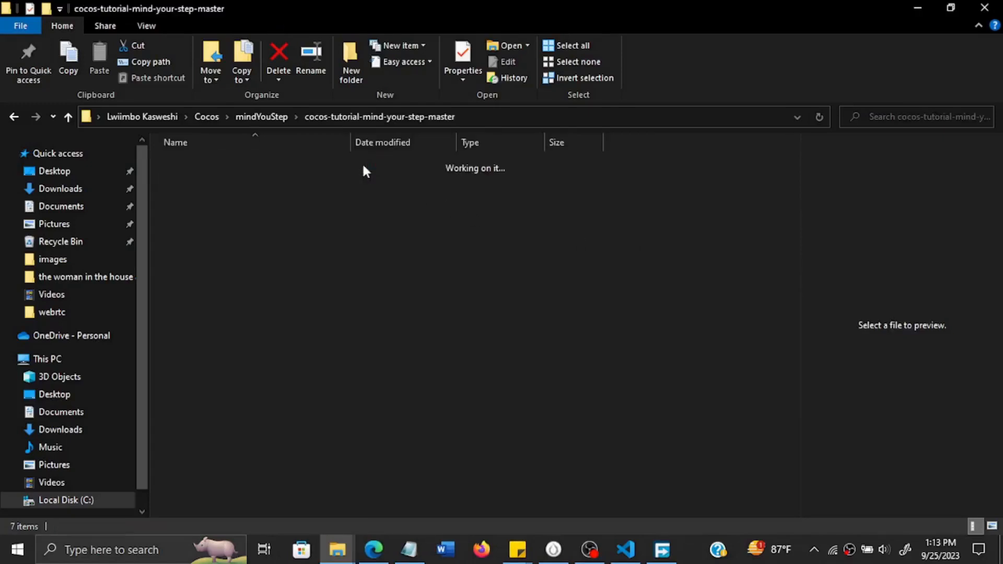
left_click(241, 165)
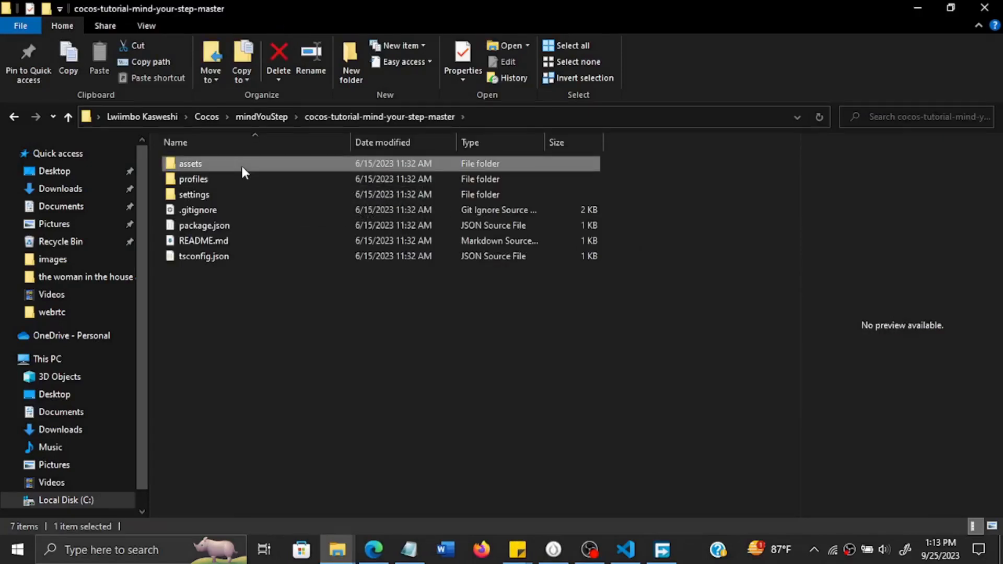
double_click(242, 166)
left_click(235, 178)
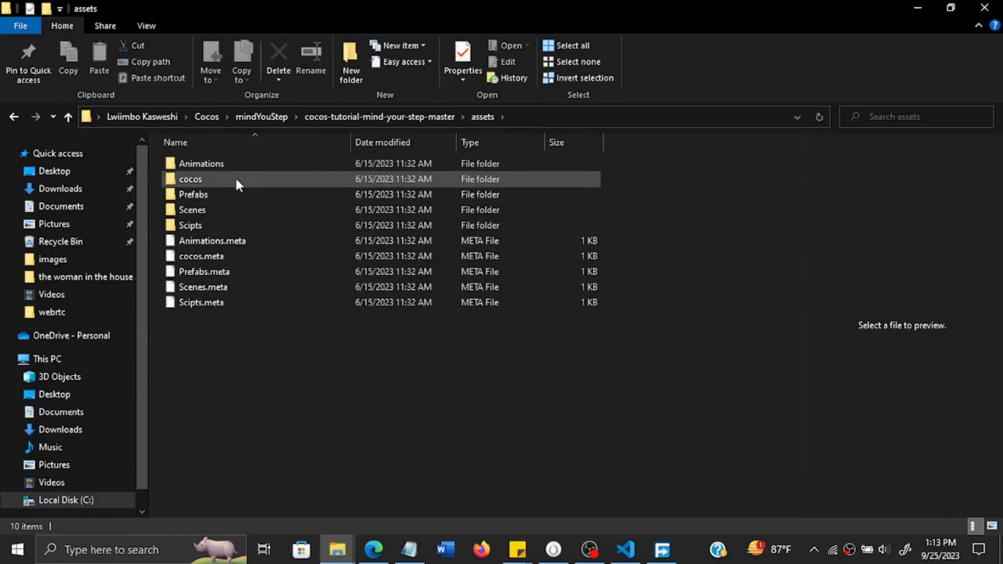
double_click(231, 179)
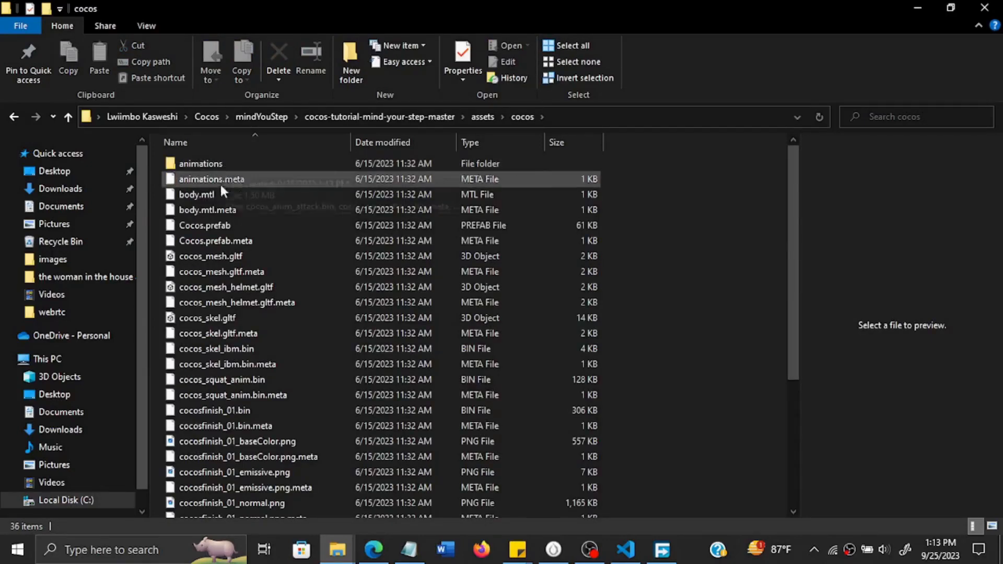
scroll(251, 445, "down", 4)
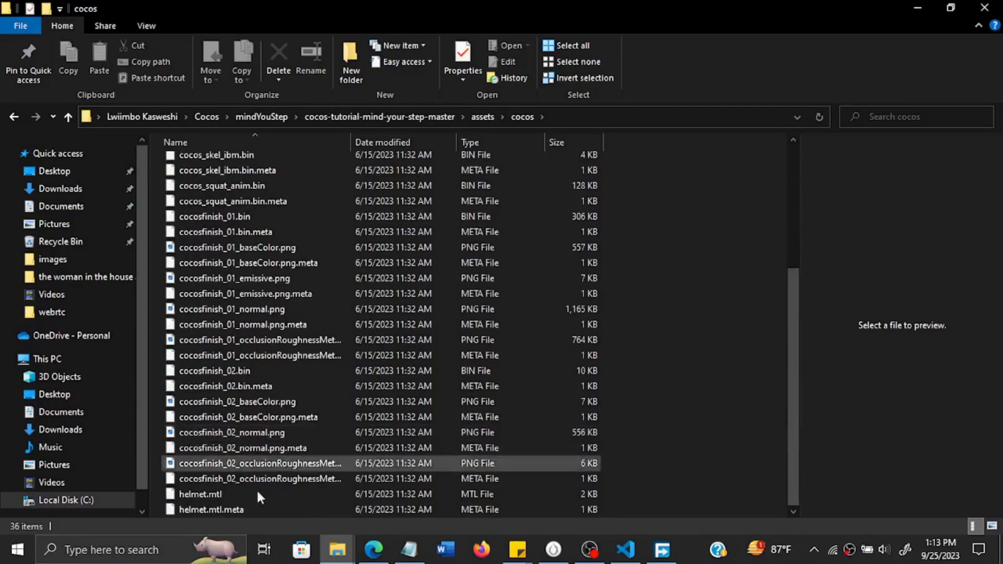
scroll(294, 312, "up", 4)
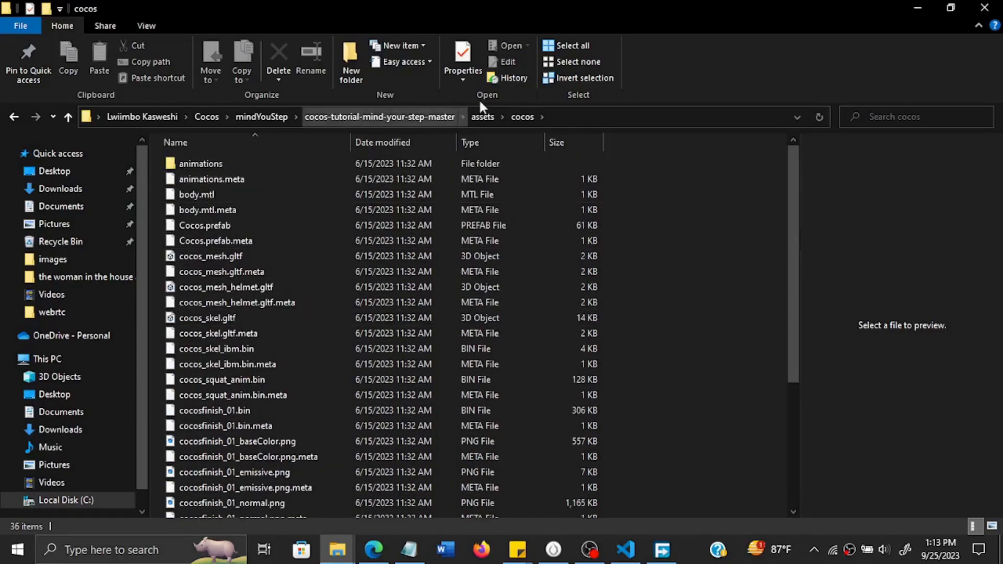
Import the extracted project's cocos folder into the MindYourStep assets in Cocos Creator and expand it there.
left_click(481, 116)
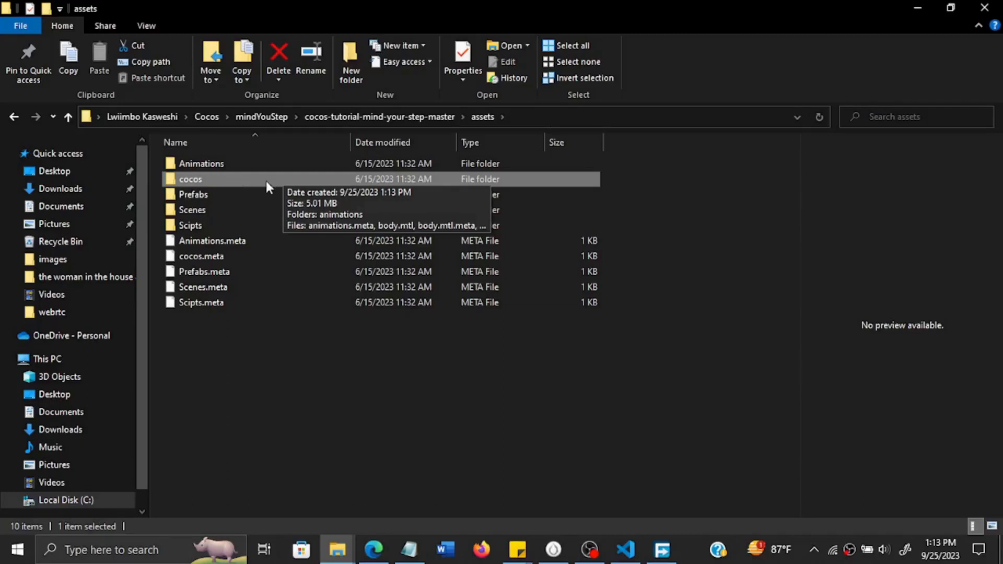
left_click_drag(245, 179, 99, 323)
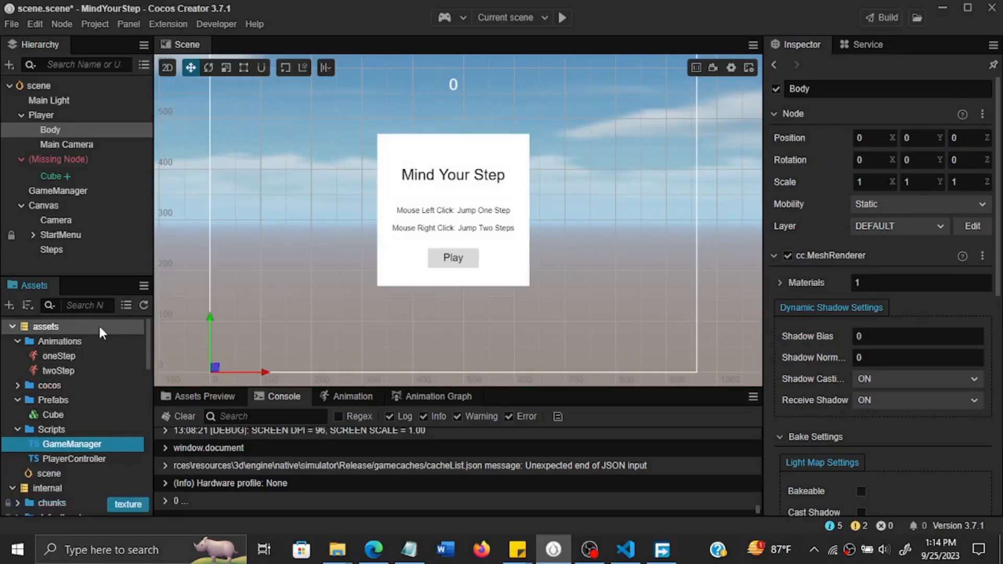
left_click(20, 386)
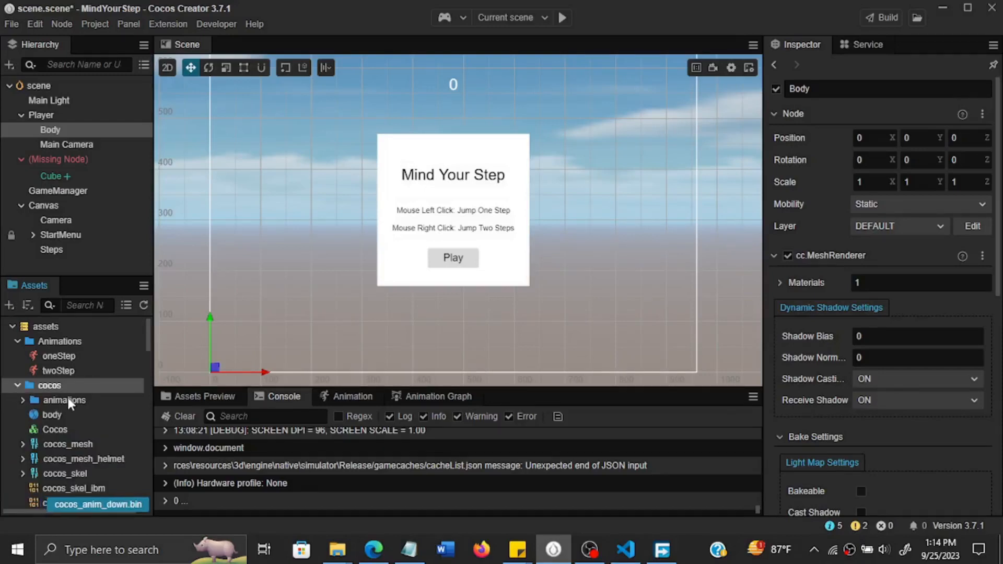
Open the Cocos prefab for a look at its node and skeletal animation settings and close it again.
left_click(55, 429)
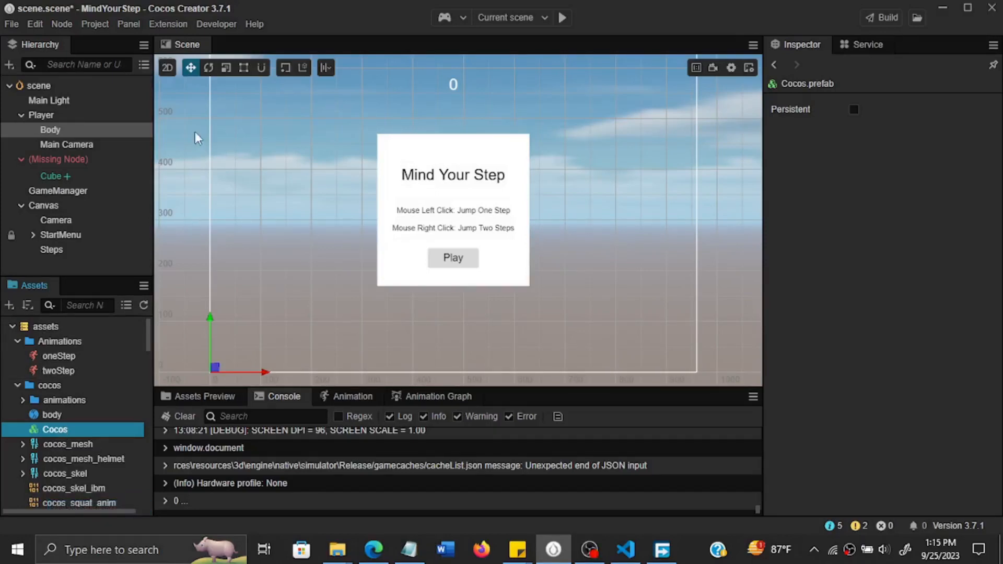
double_click(86, 426)
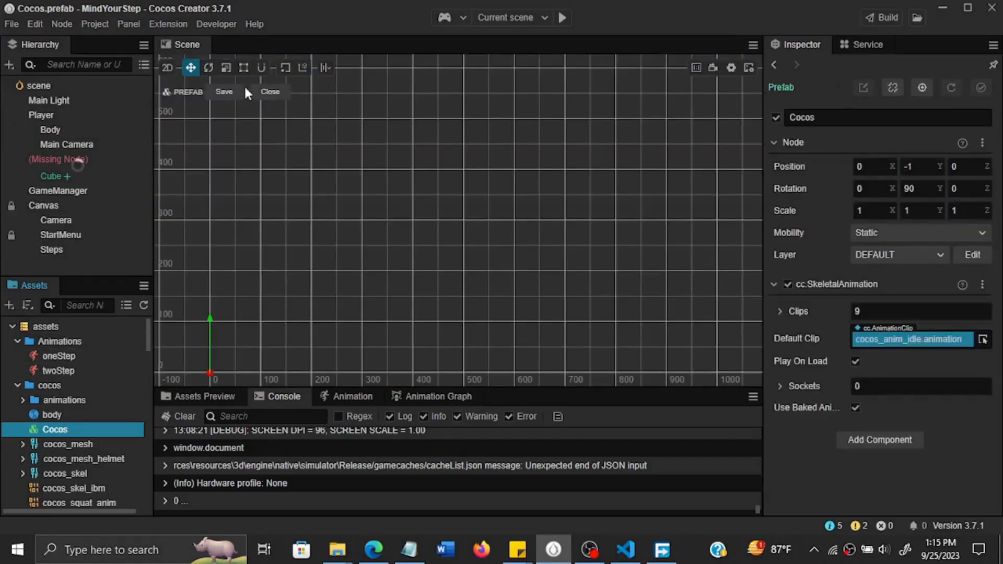
left_click(271, 95)
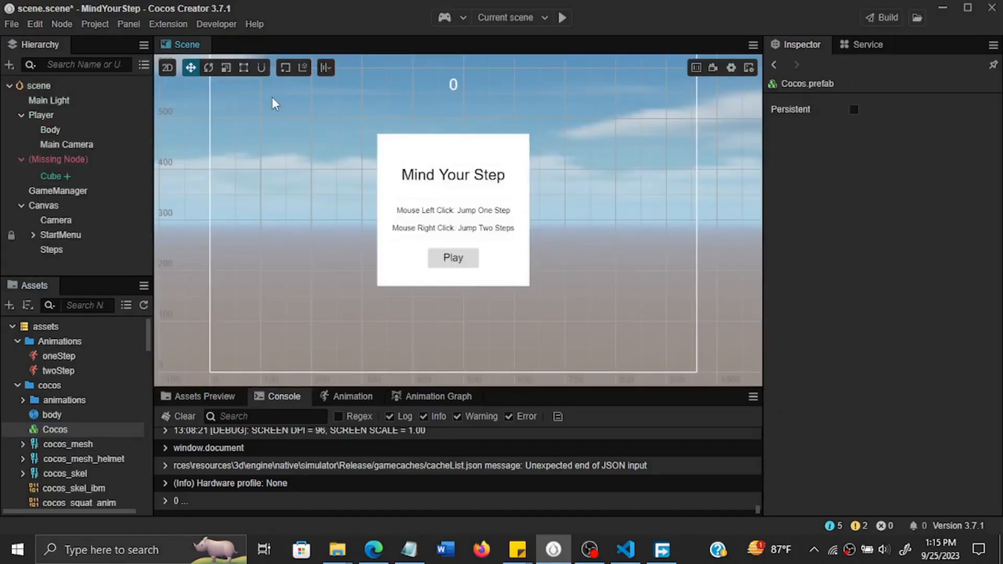
Add the Cocos prefab to the scene as a child of the Player's Body node and expand its child nodes.
left_click_drag(50, 429, 63, 134)
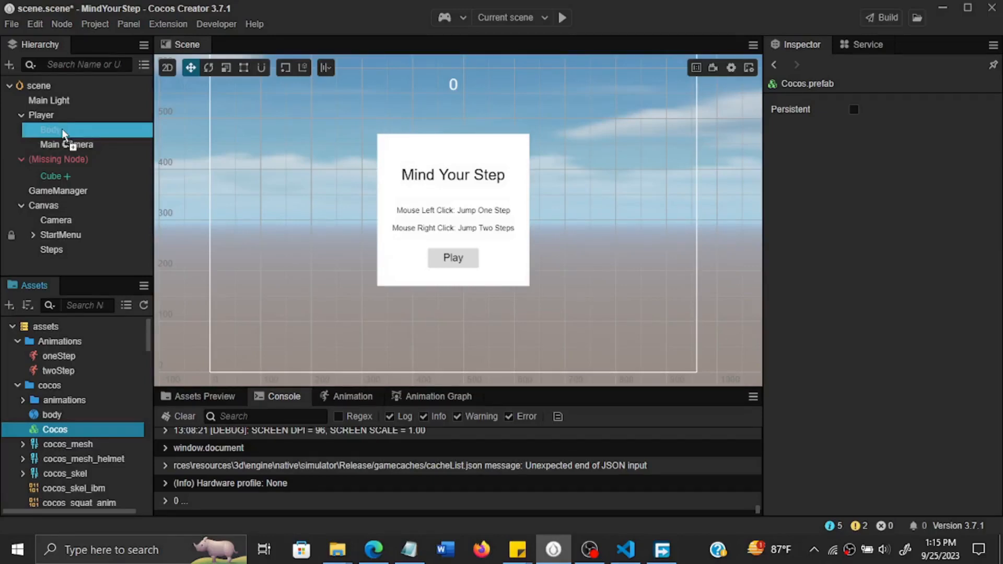
left_click_drag(63, 133, 62, 132)
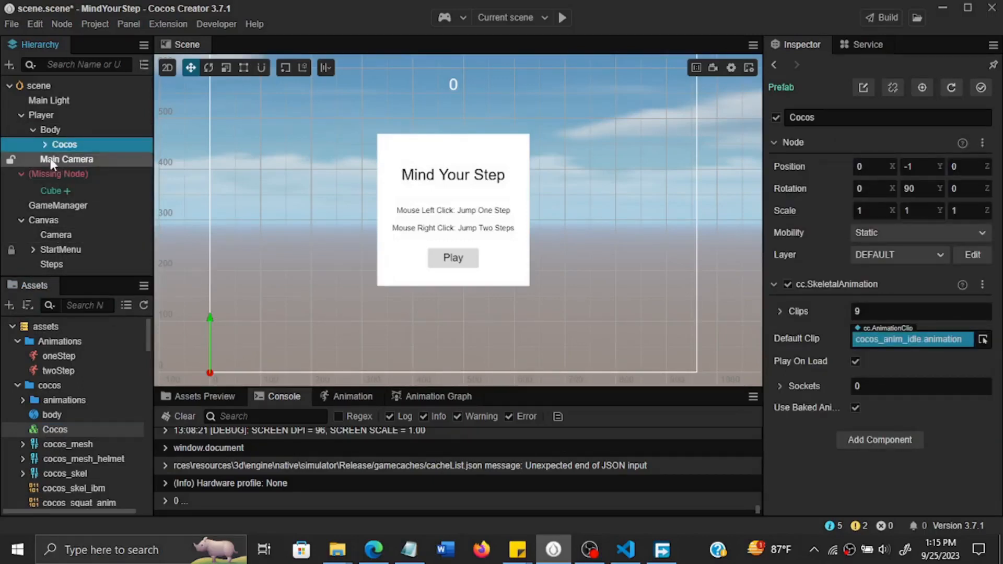
left_click(44, 145)
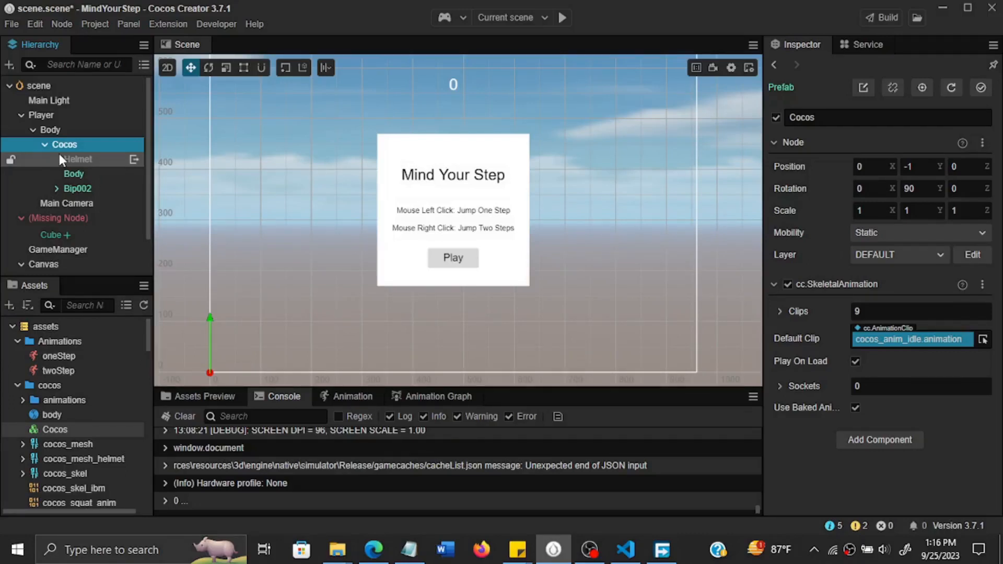
Remove the cc.MeshRenderer component from the Player's Body node and save the scene.
left_click(67, 132)
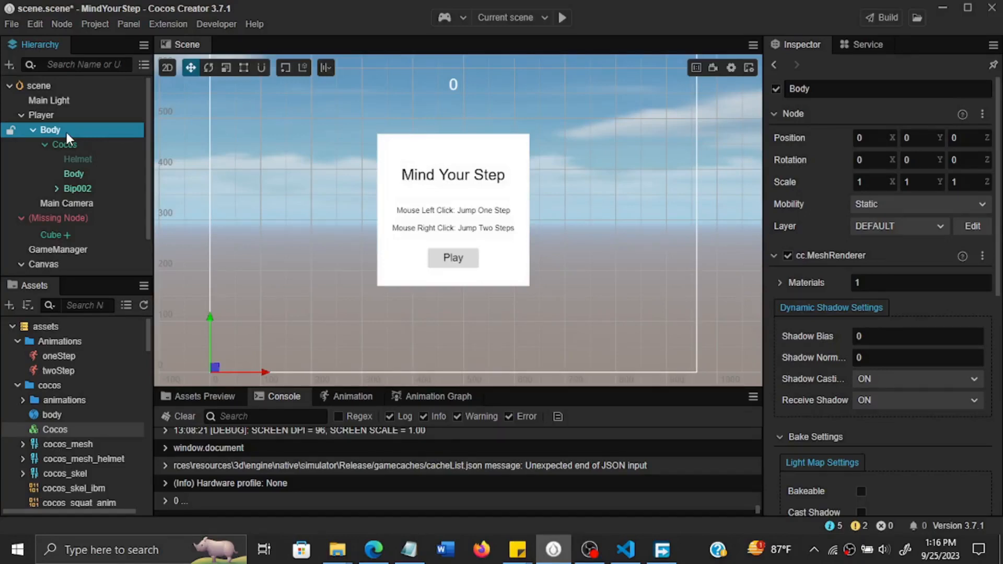
left_click(983, 257)
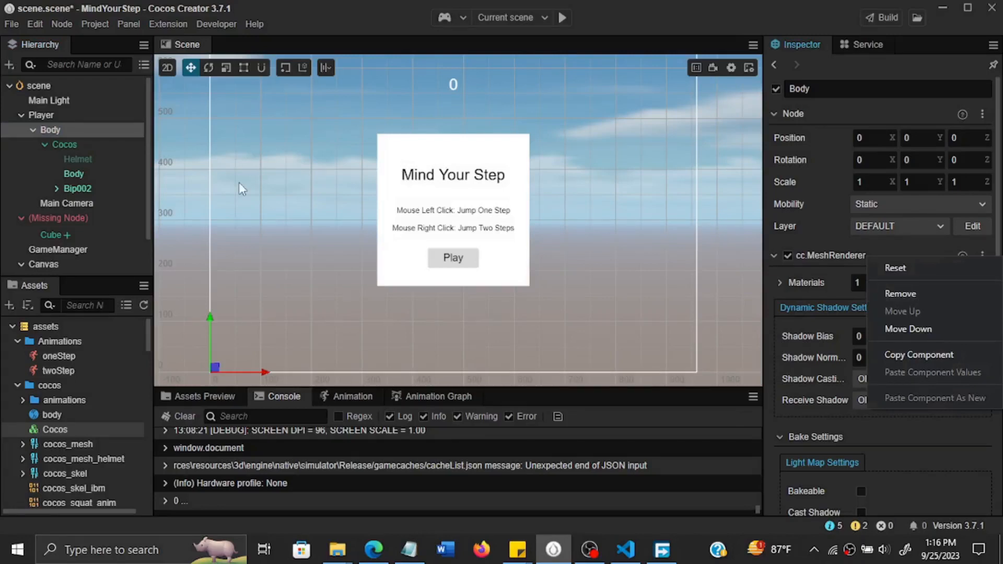
left_click(75, 130)
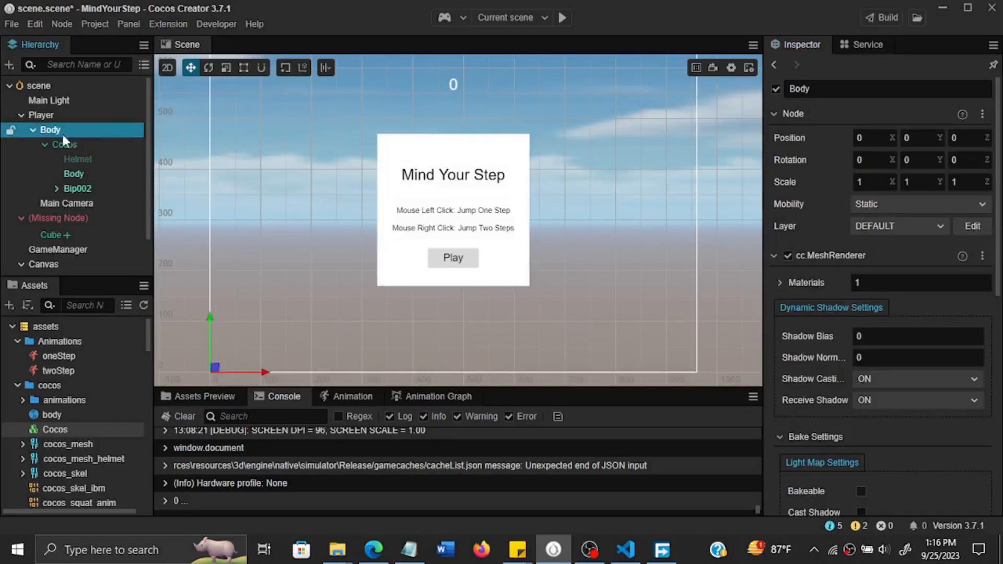
double_click(67, 131)
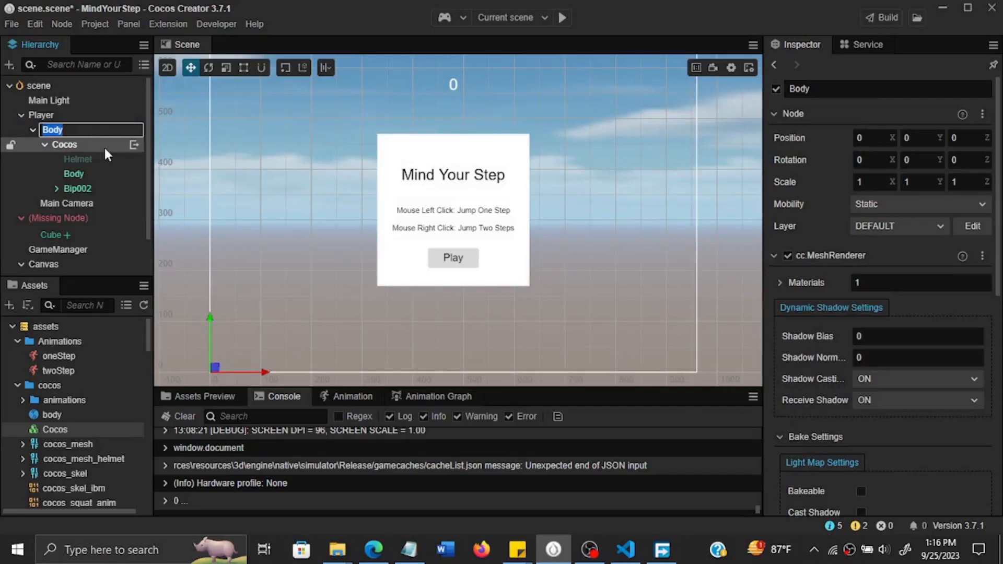
left_click(132, 99)
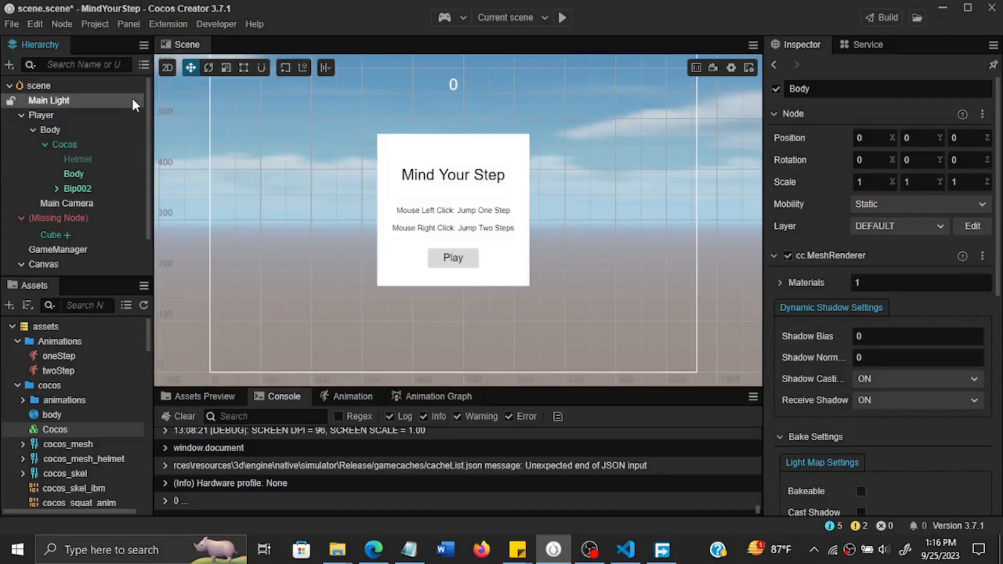
left_click(102, 131)
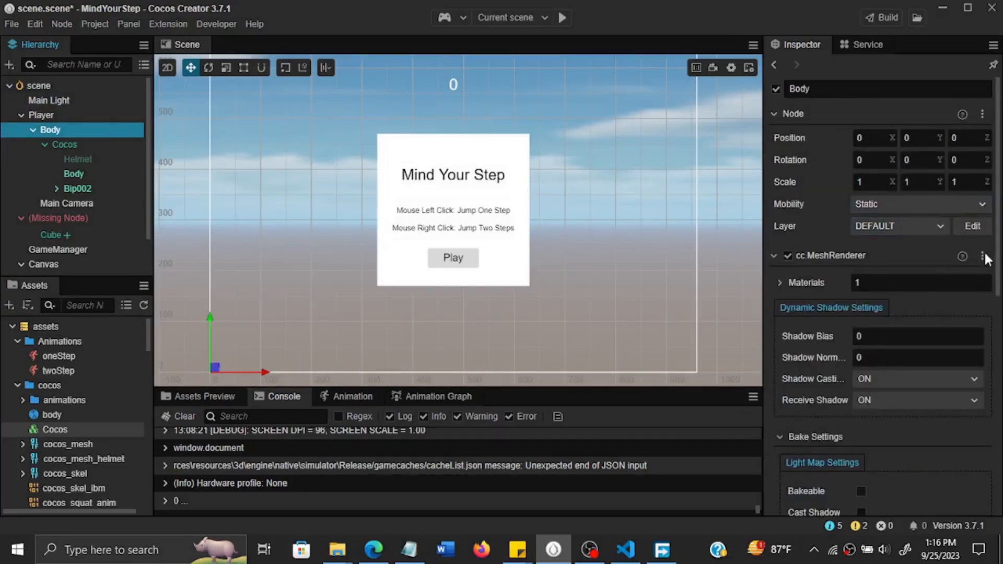
left_click(981, 253)
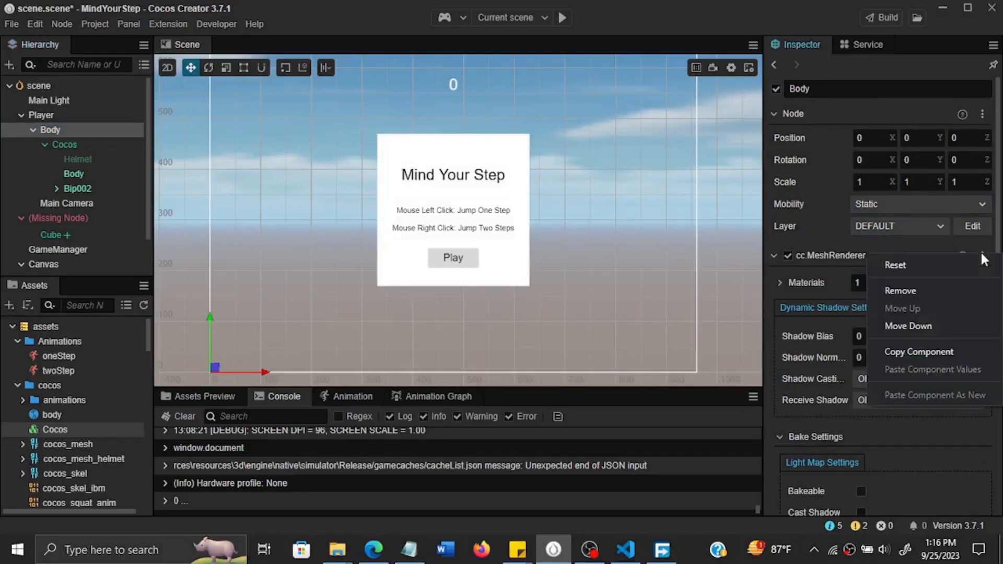
left_click(924, 284)
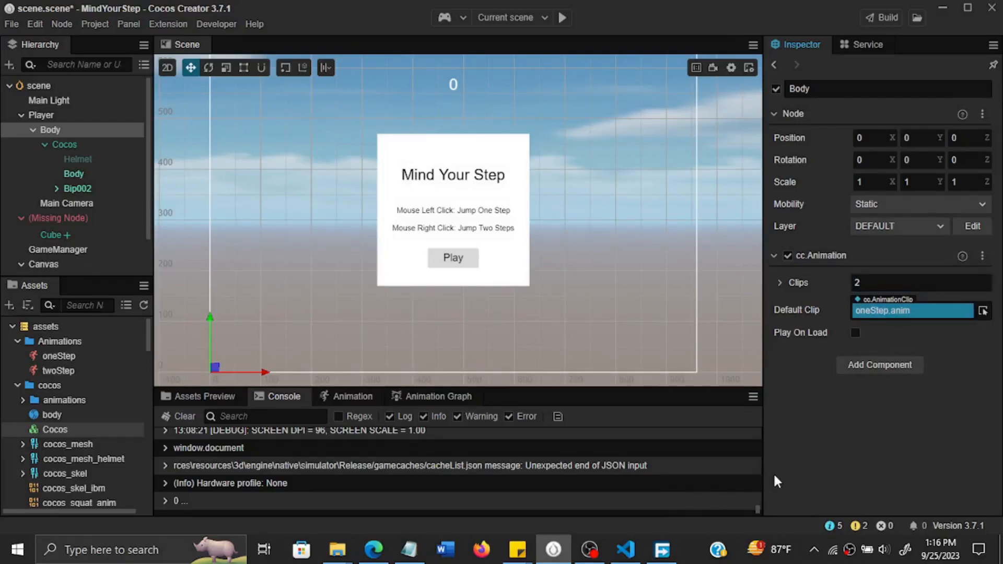
key("ctrl+s")
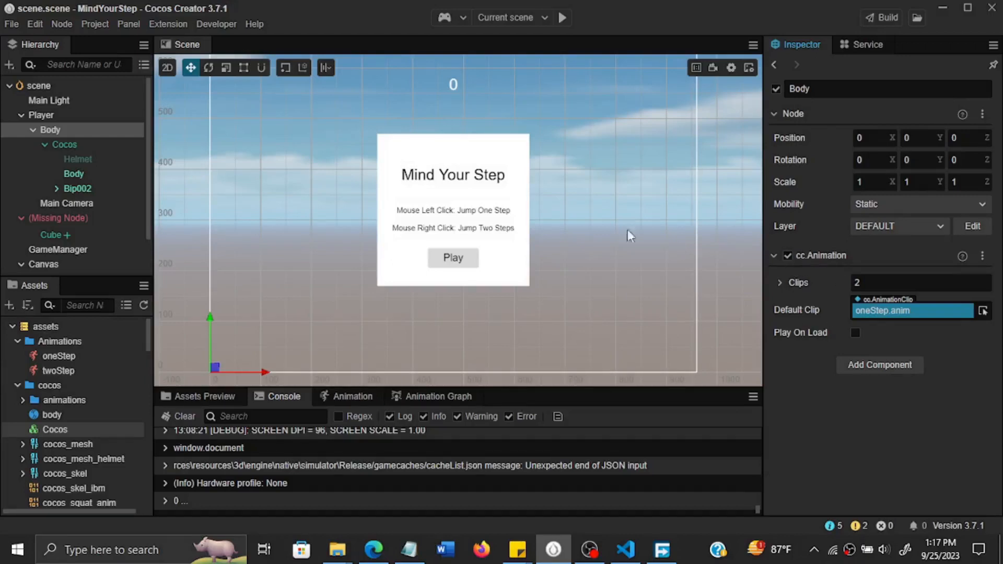
Create a Spot Light with the default name under the Cocos node and check it briefly in the 3D scene view.
right_click(55, 146)
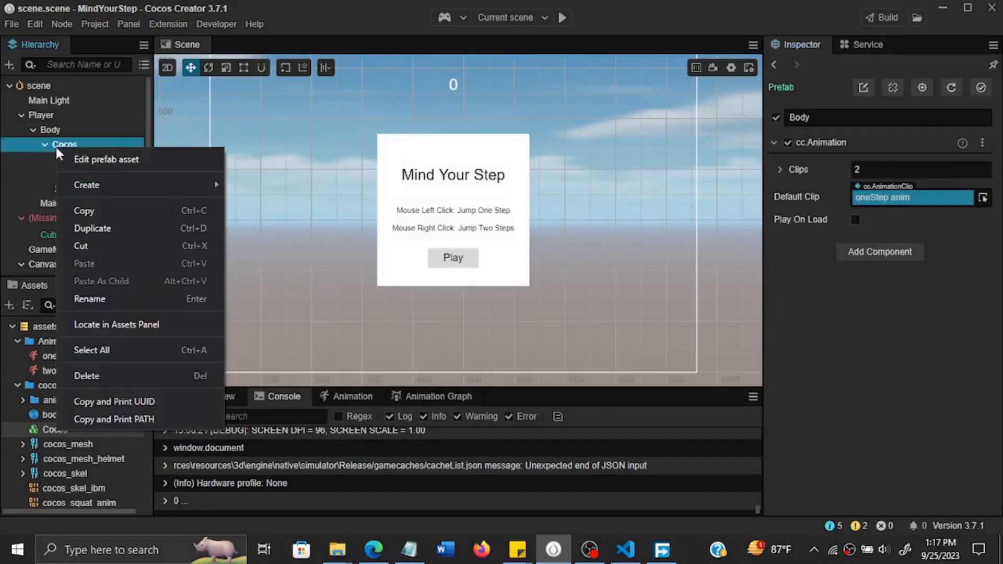
mouse_move(141, 189)
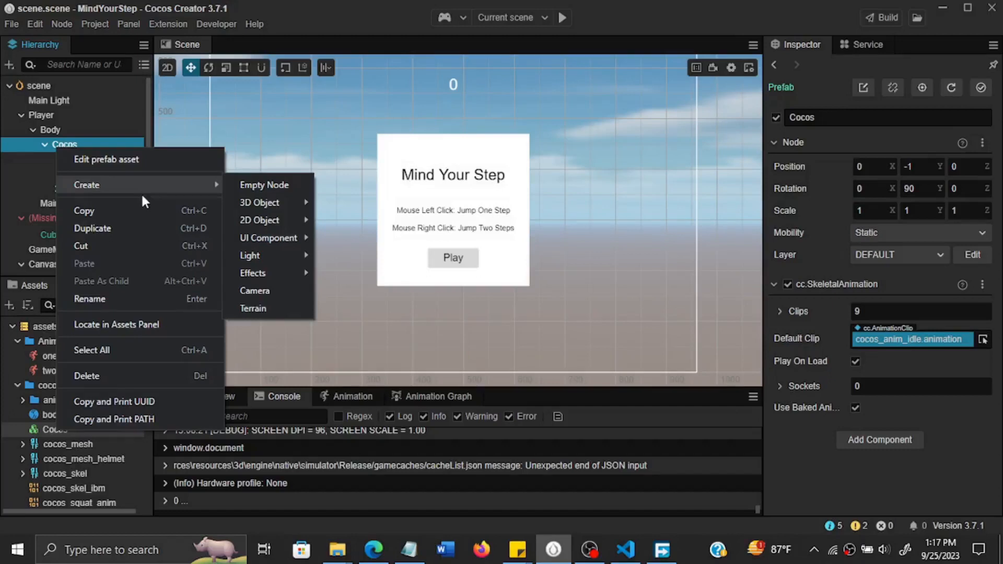
mouse_move(286, 264)
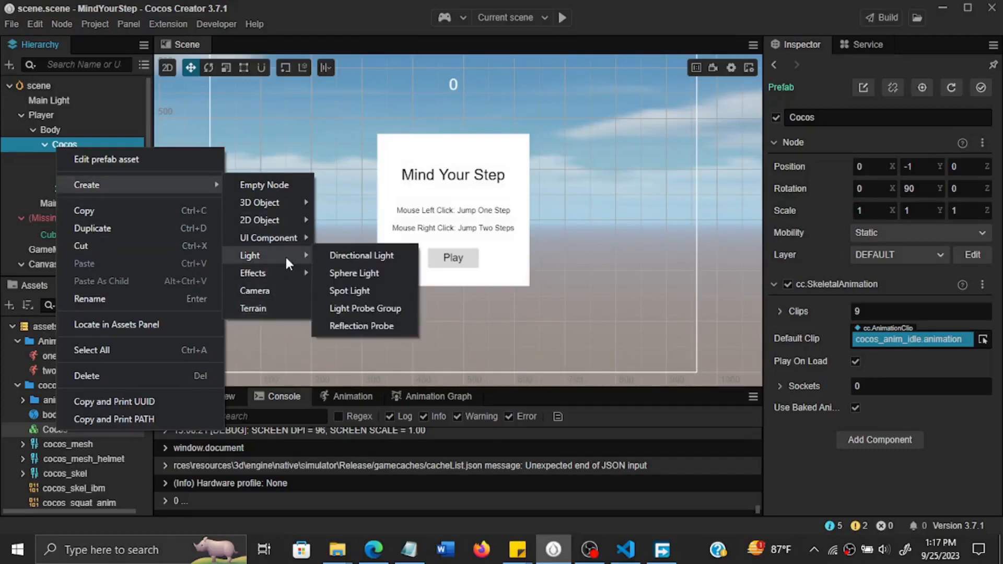
left_click(391, 291)
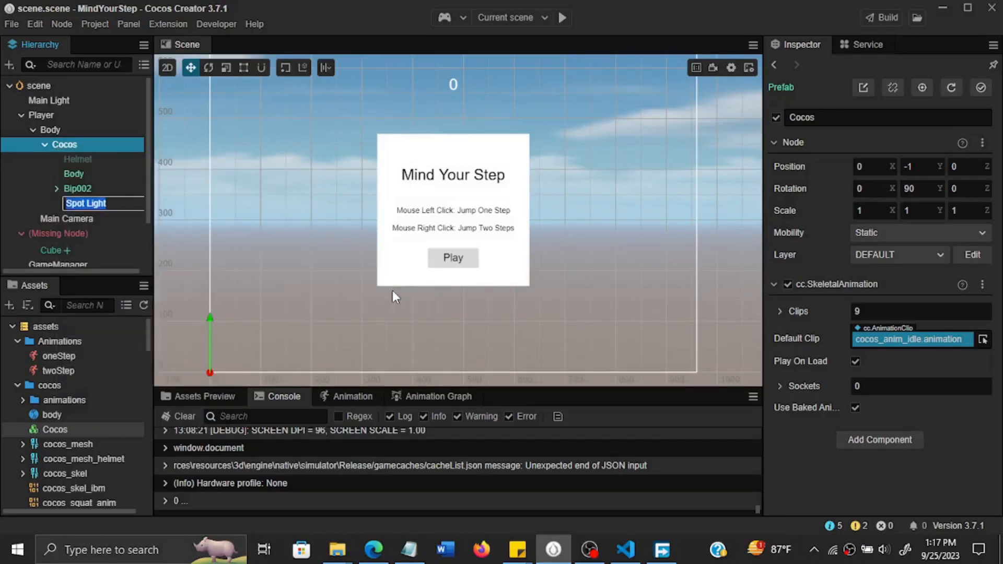
key("Return")
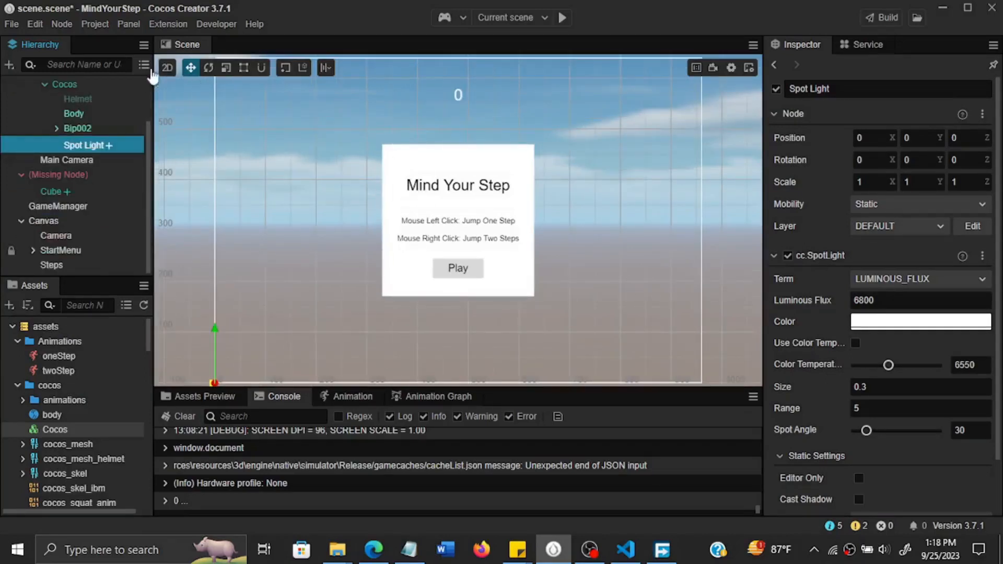
left_click(170, 73)
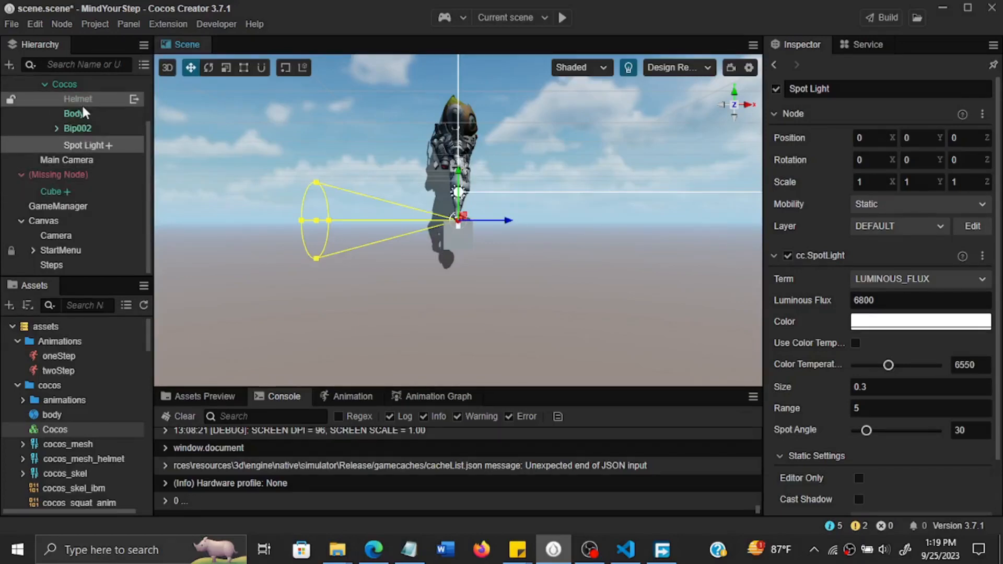
left_click(169, 69)
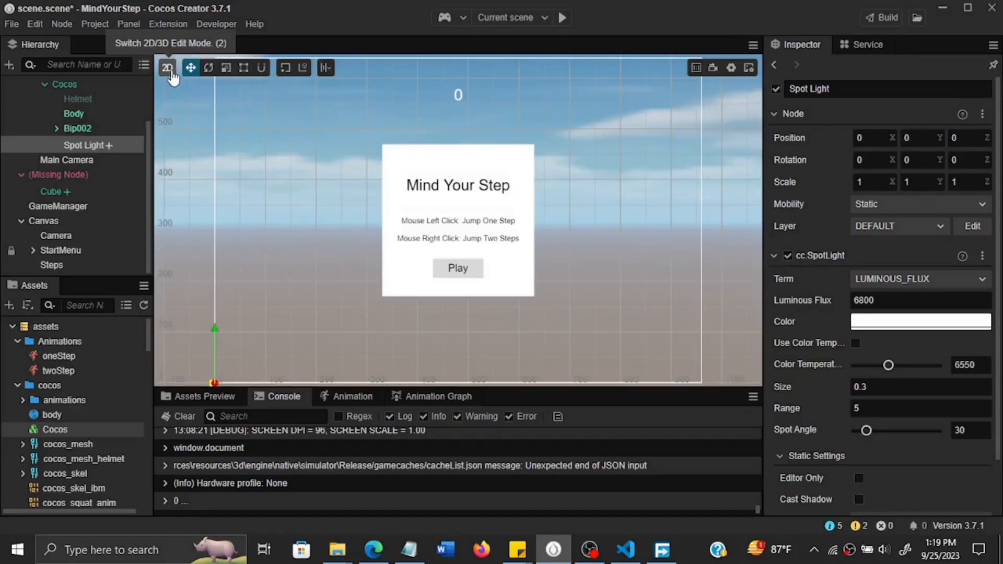
Switch the scene to 3D editing and move the Spot Light beside the character's head, to about X 0, Y 3.53, Z 3.35.
left_click(168, 69)
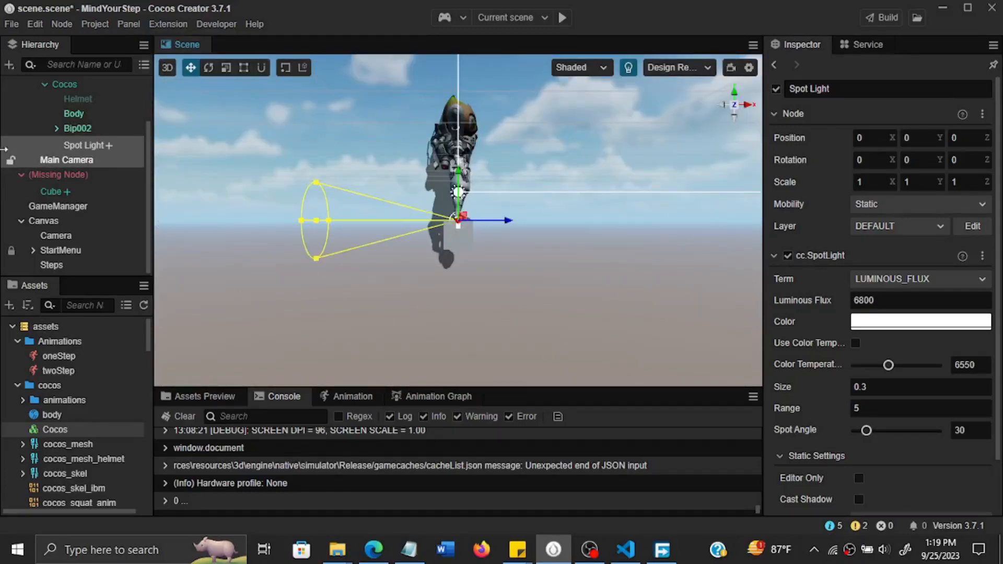
left_click(87, 93)
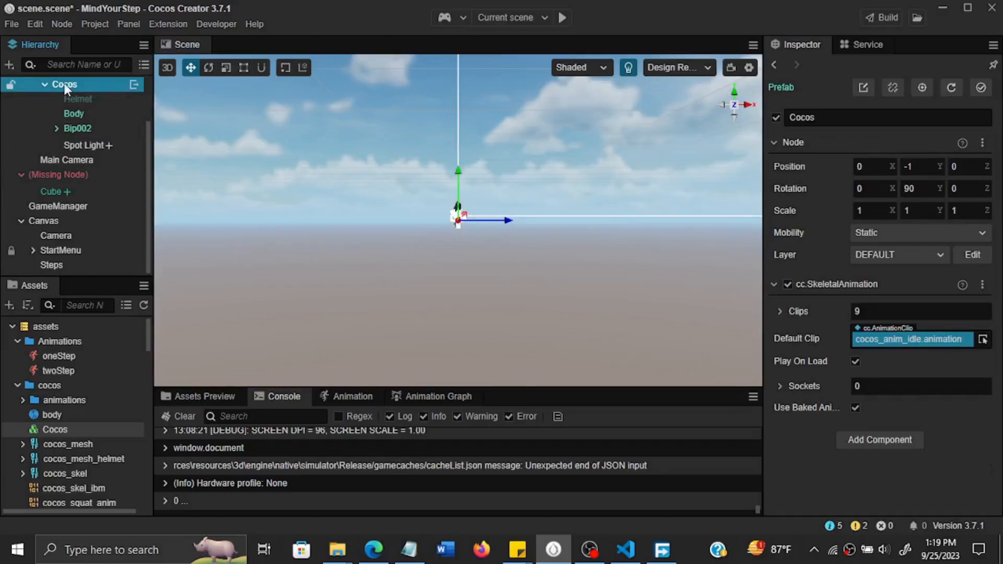
left_click_drag(150, 156, 159, 86)
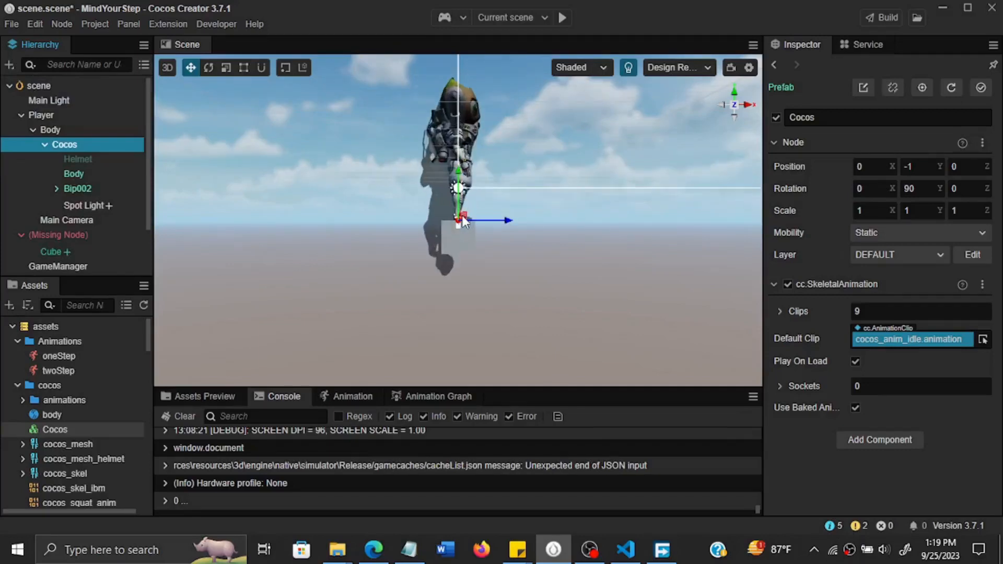
scroll(510, 132, "up", 2)
right_click_drag(510, 131, 493, 158)
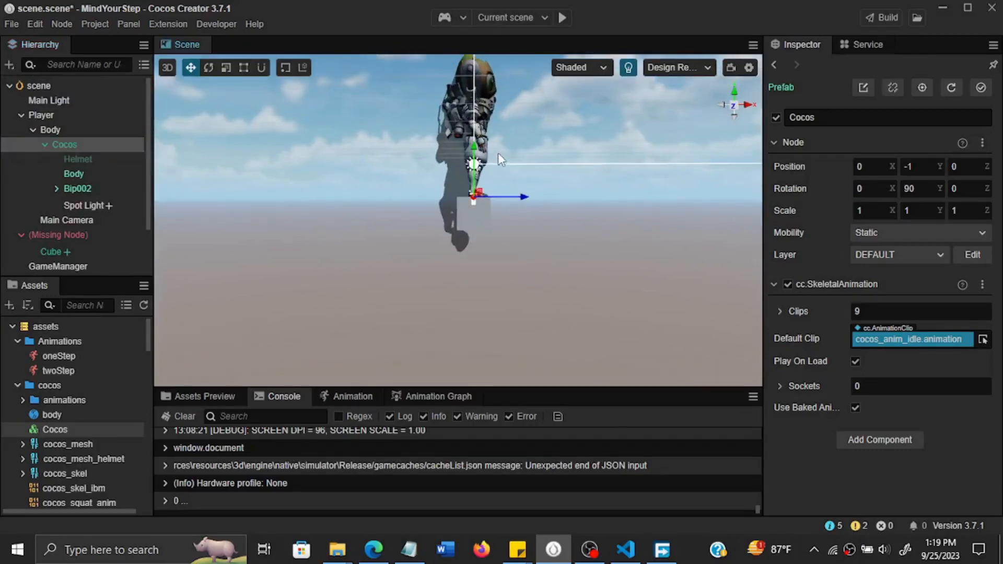
right_click_drag(516, 123, 502, 156)
scroll(510, 123, "down", 3)
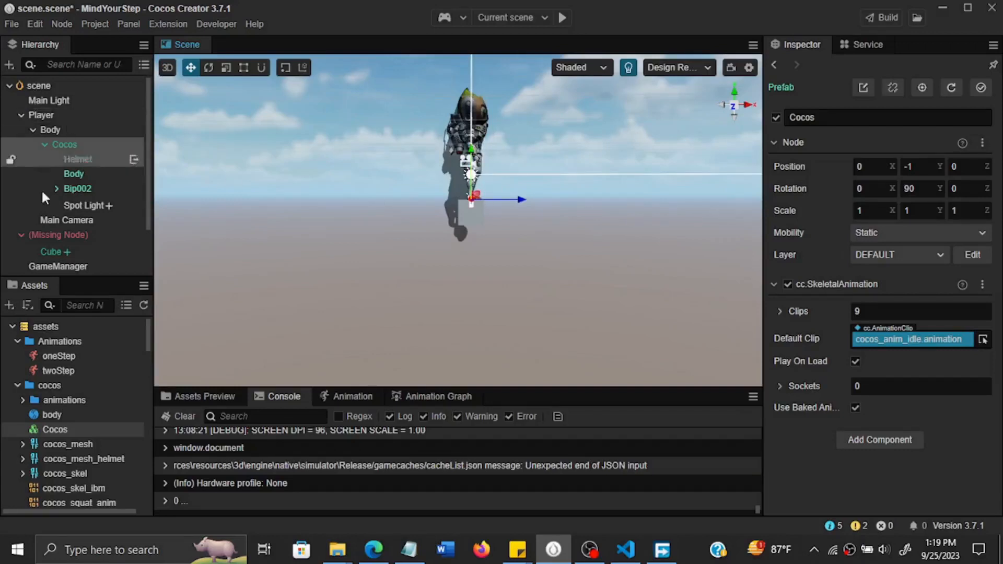
left_click(93, 206)
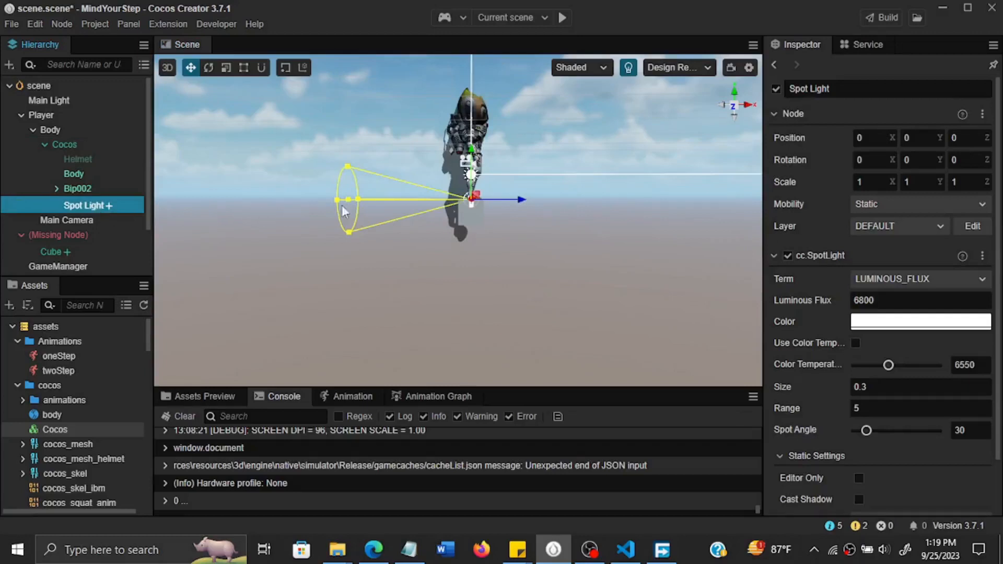
left_click_drag(478, 196, 567, 110)
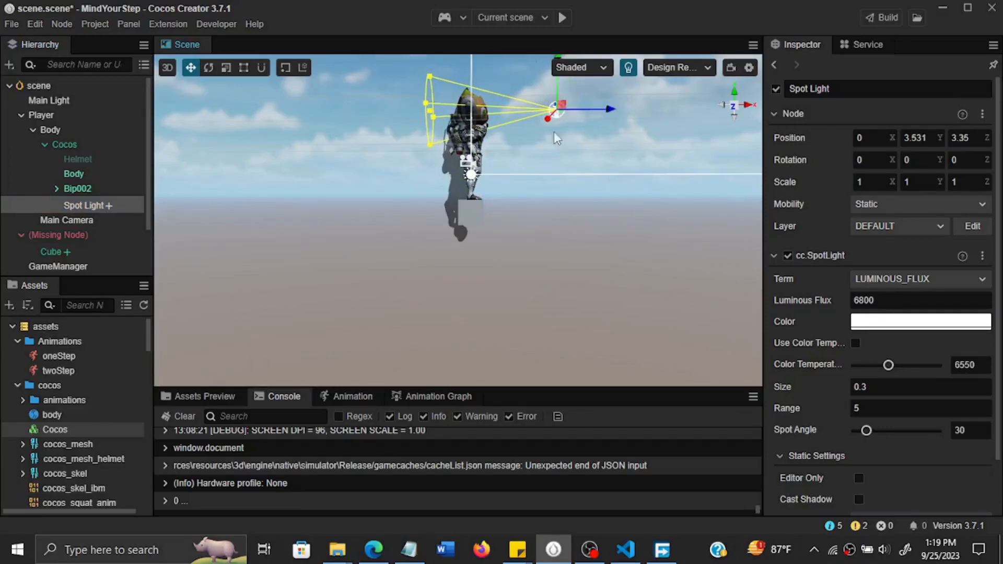
Check the Main Light and Main Camera, and move the Spot Light closer to the character, to about X 0, Y 3.94, Z 1.92.
left_click(79, 102)
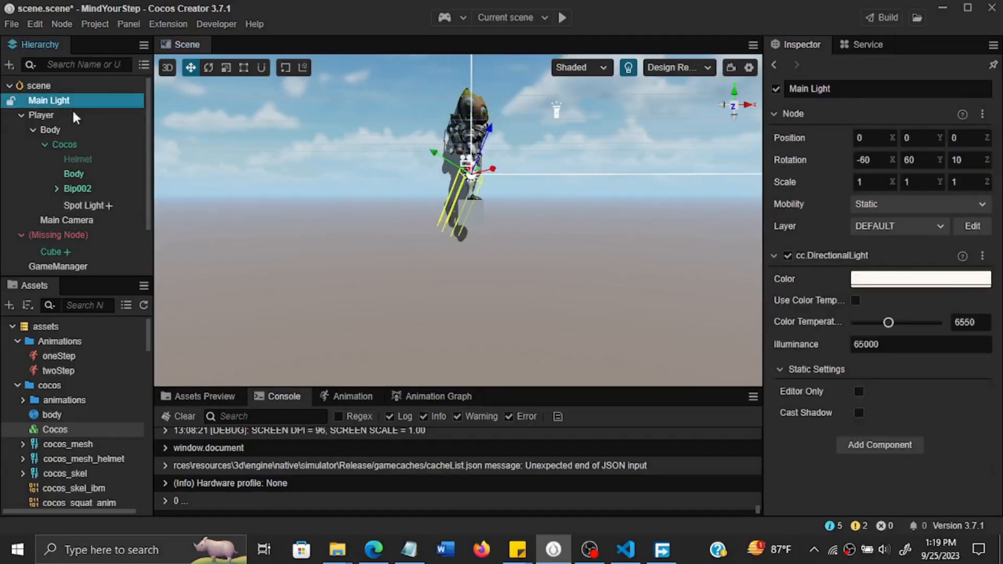
left_click(83, 220)
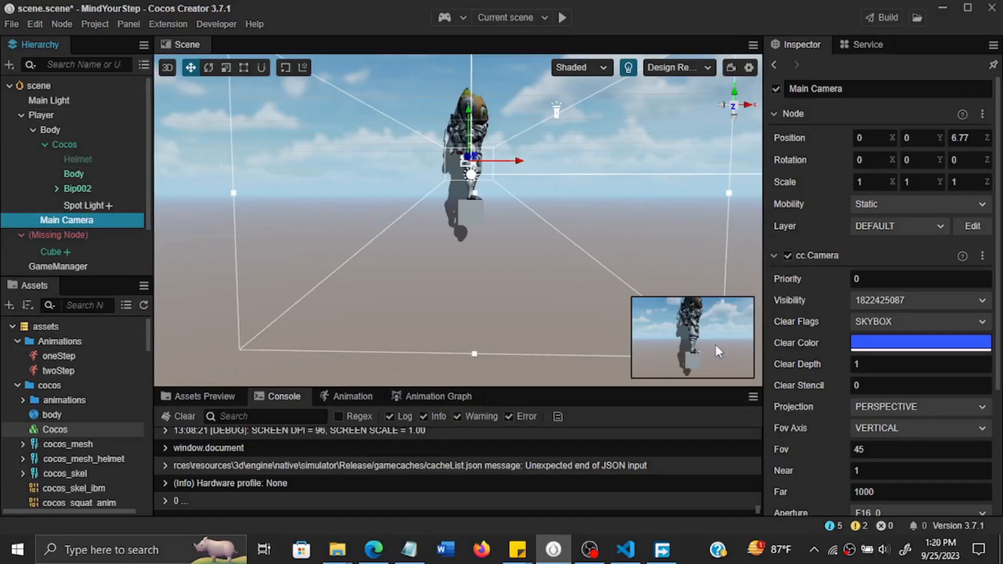
left_click(83, 205)
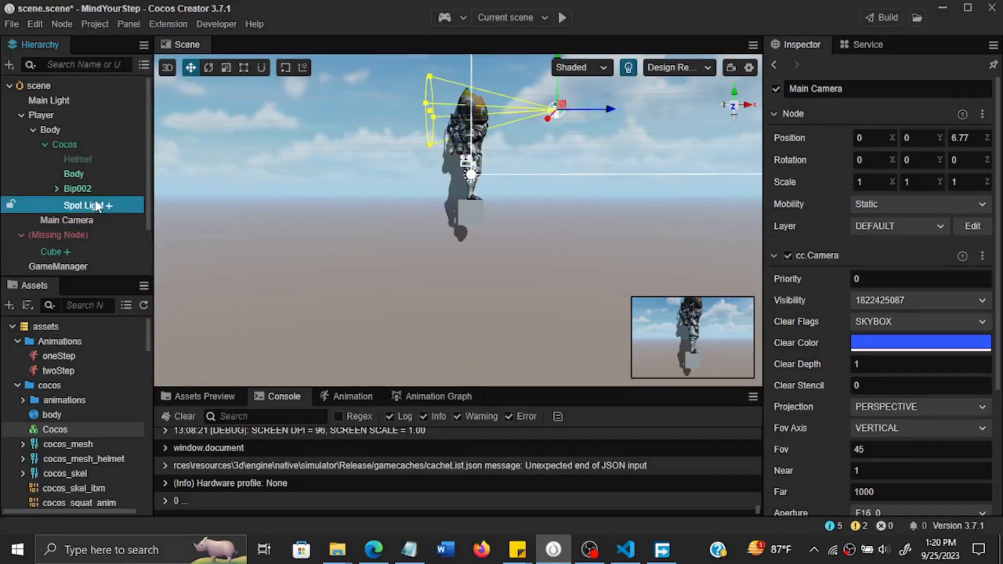
left_click_drag(566, 94, 521, 97)
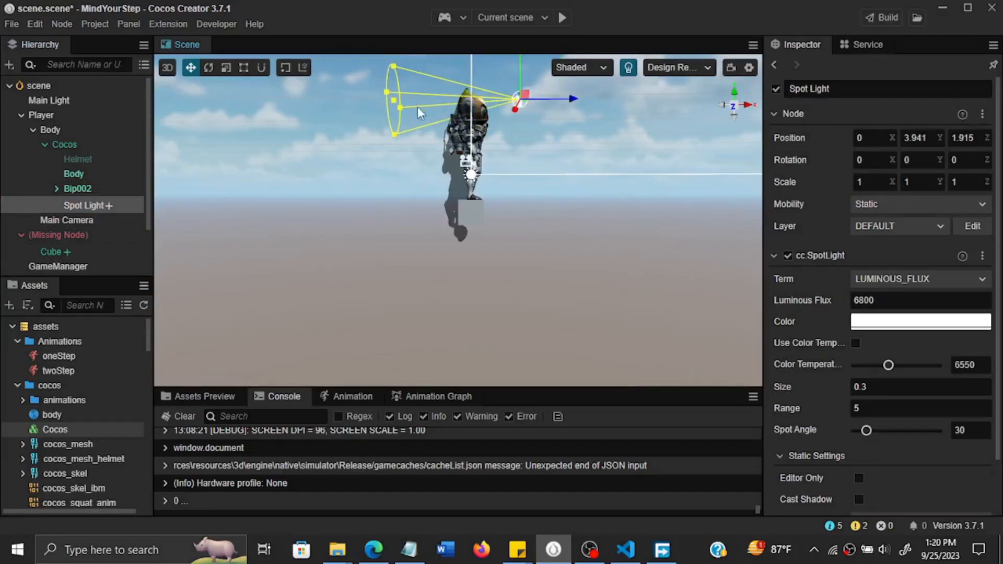
Rotate the Spot Light with the rotate gizmo to about X -24, Y 117, Z -39.
left_click(208, 70)
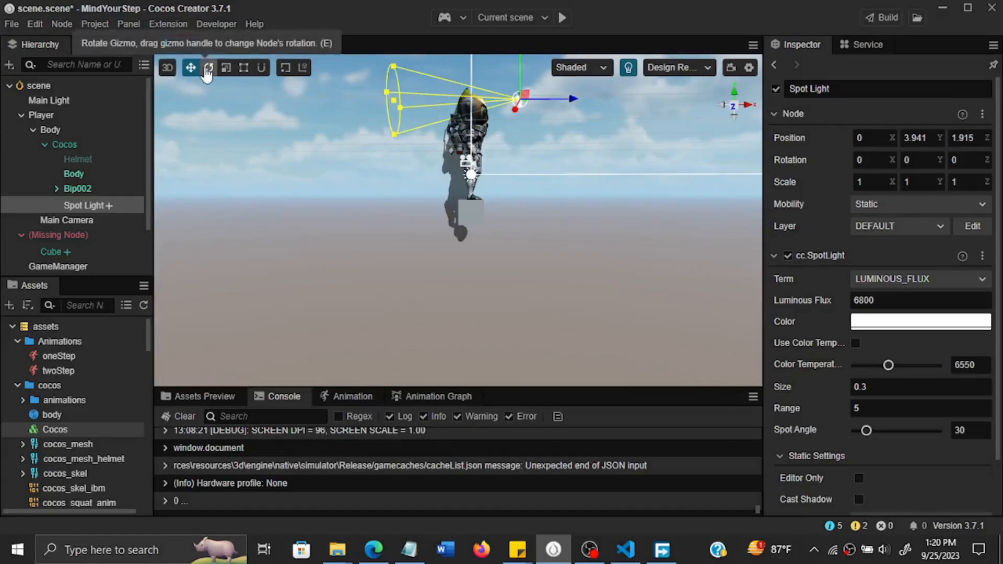
mouse_move(553, 80)
left_mouse_down()
mouse_move(573, 84)
mouse_move(556, 80)
left_mouse_up()
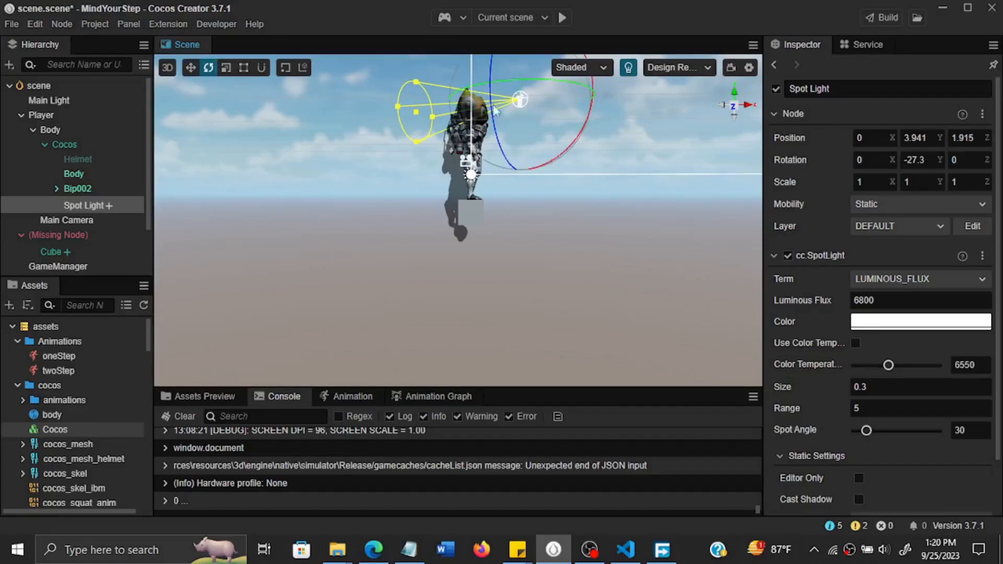
left_click_drag(491, 104, 491, 108)
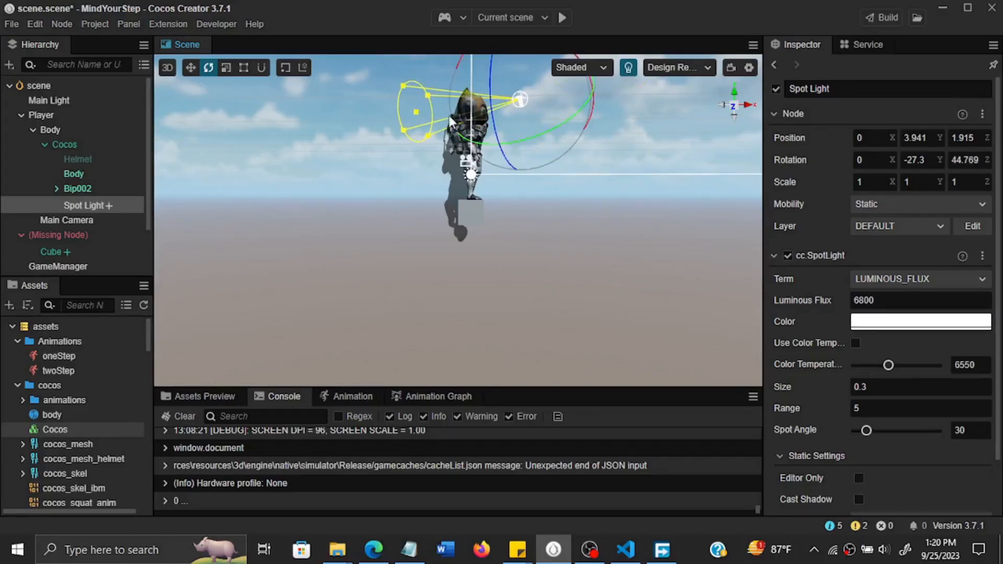
left_click_drag(592, 99, 495, 73)
left_click(551, 216)
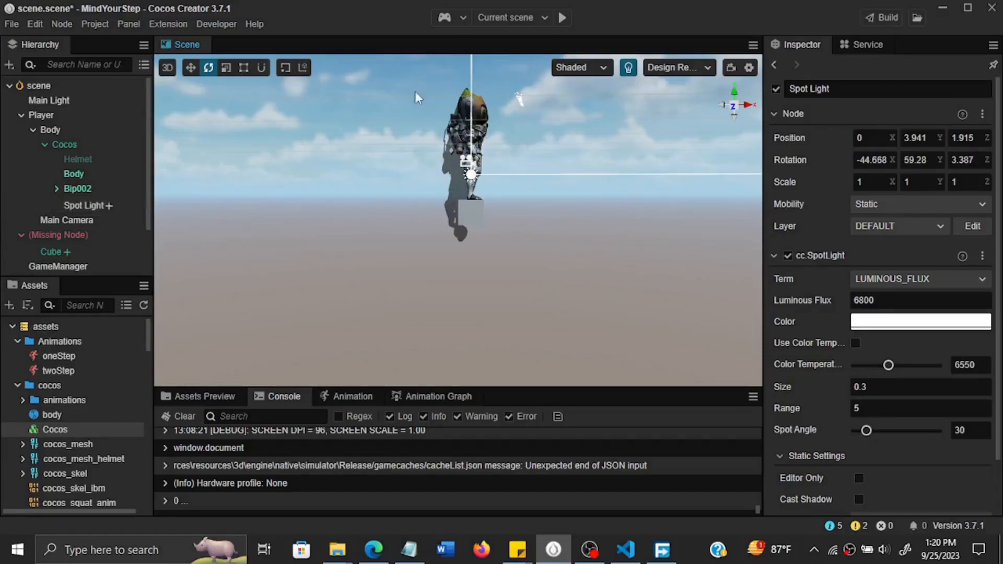
Rotate the Spot Light about its X axis to about -215 degrees so its cone points back towards the character.
left_click(102, 205)
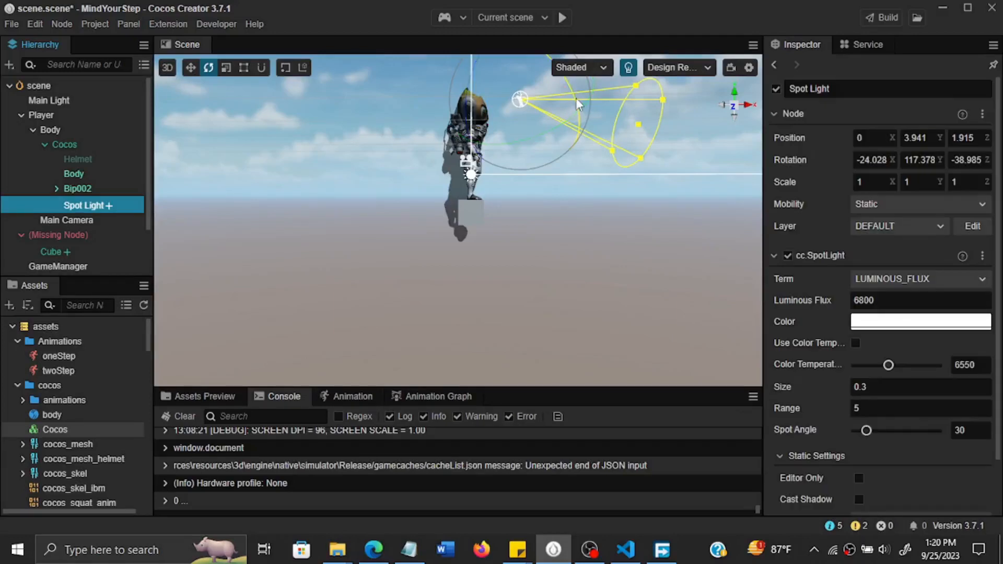
left_click_drag(573, 96, 527, 145)
left_click(532, 100)
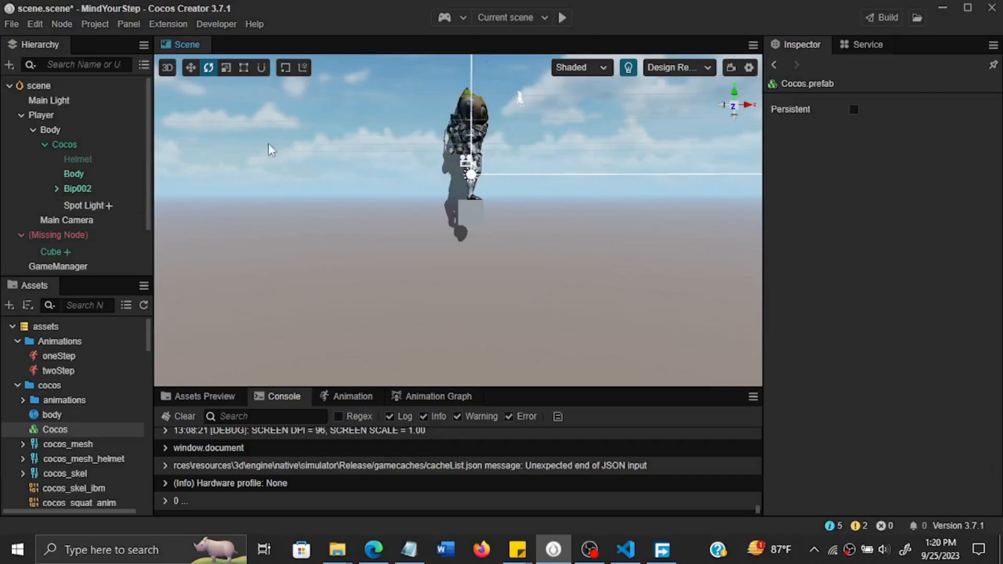
left_click(95, 207)
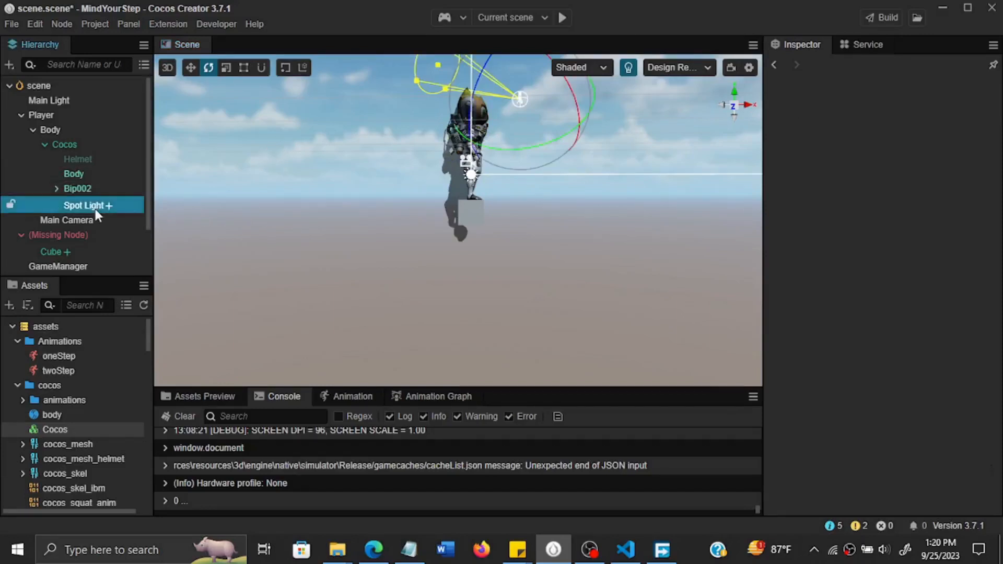
left_click(438, 65)
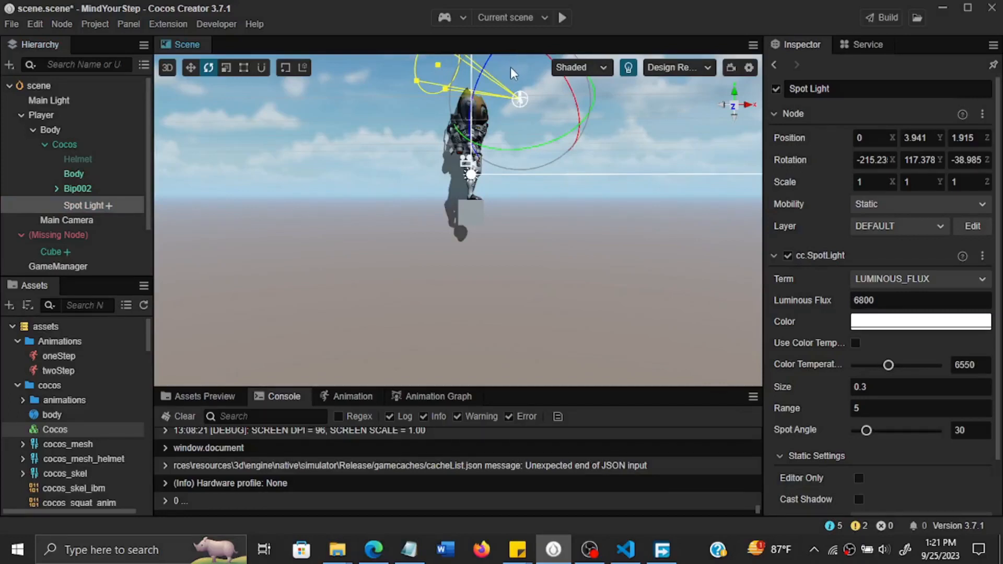
left_click(502, 117)
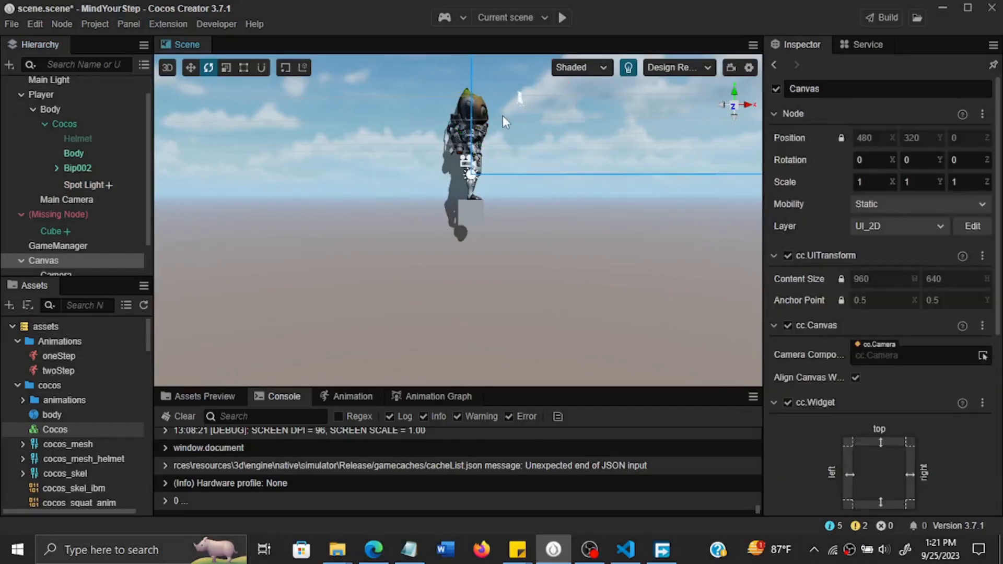
Examine the character and the Spot Light in the scene from above, from behind and from the front.
scroll(509, 89, "down", 5)
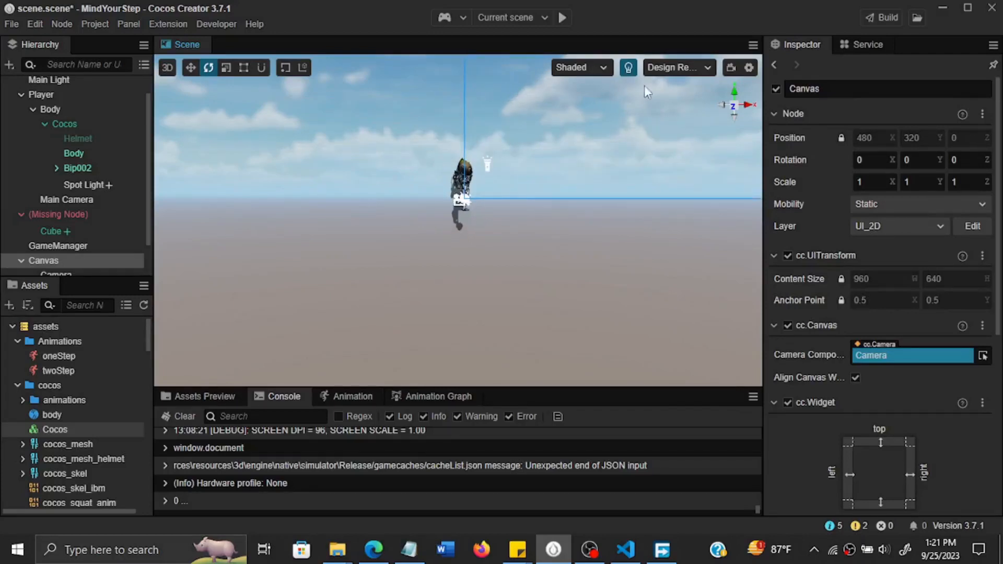
left_click(734, 94)
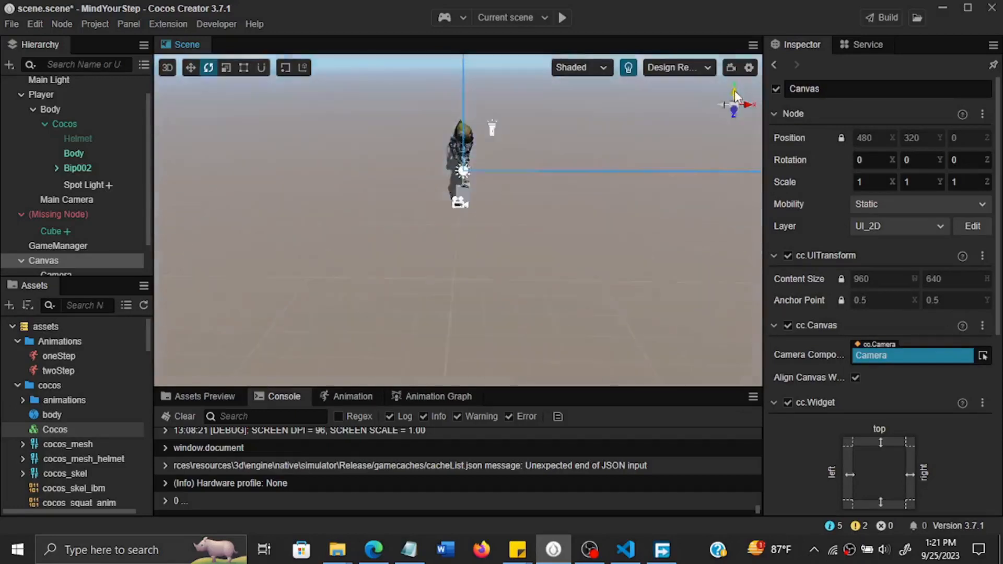
left_click_drag(444, 250, 491, 214, "alt")
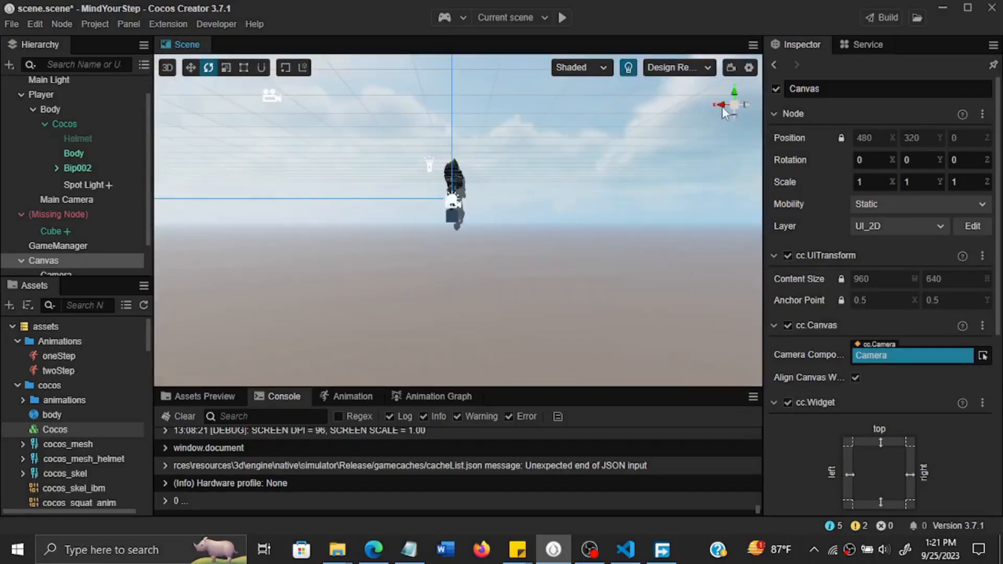
scroll(445, 209, "up", 3)
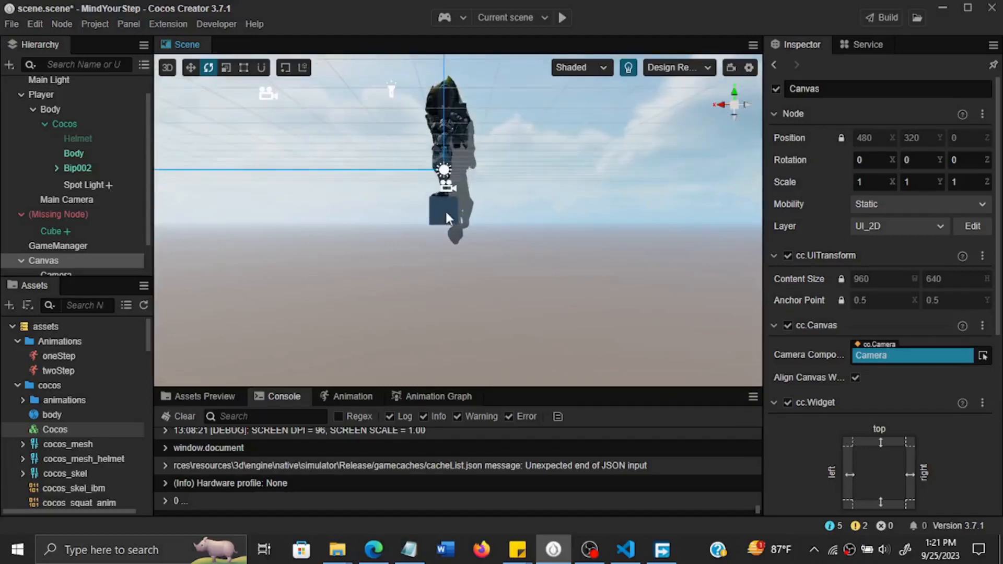
scroll(454, 206, "up", 1)
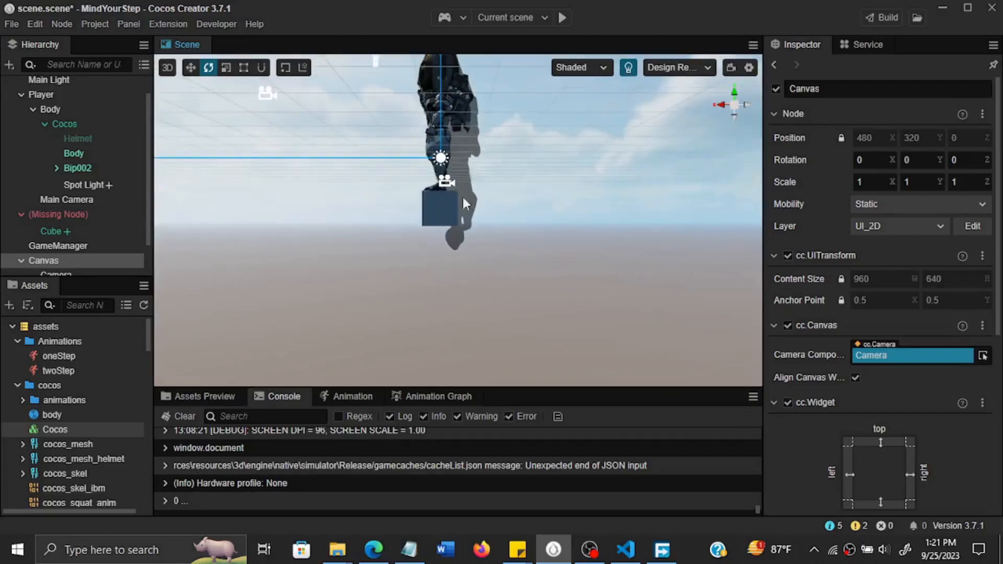
left_click(724, 102)
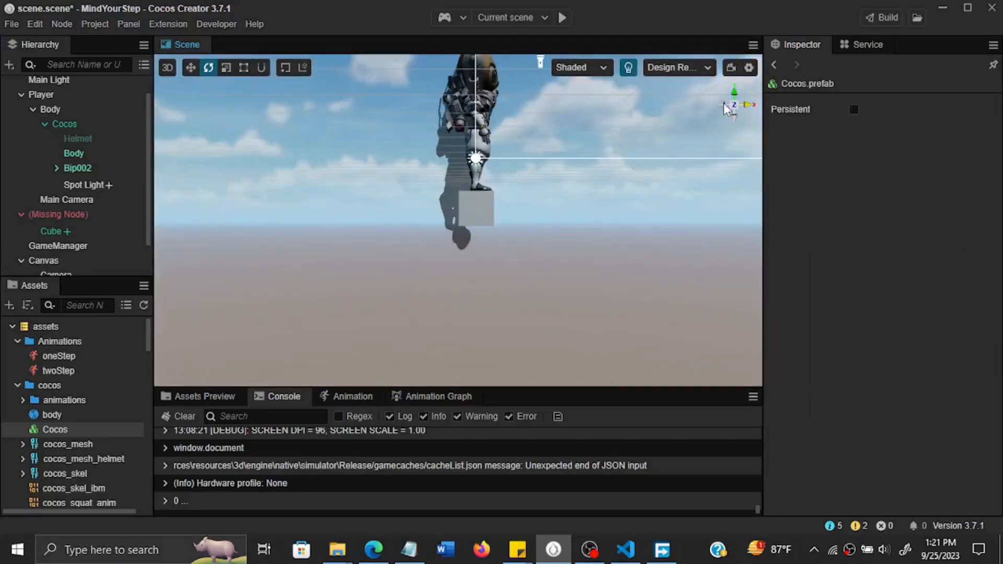
right_click_drag(514, 99, 514, 86)
right_click_drag(515, 137, 512, 102)
Tilt the Spot Light down onto the character's body by rotating it to about X -145, Y 168, Z -32.
left_click(536, 141)
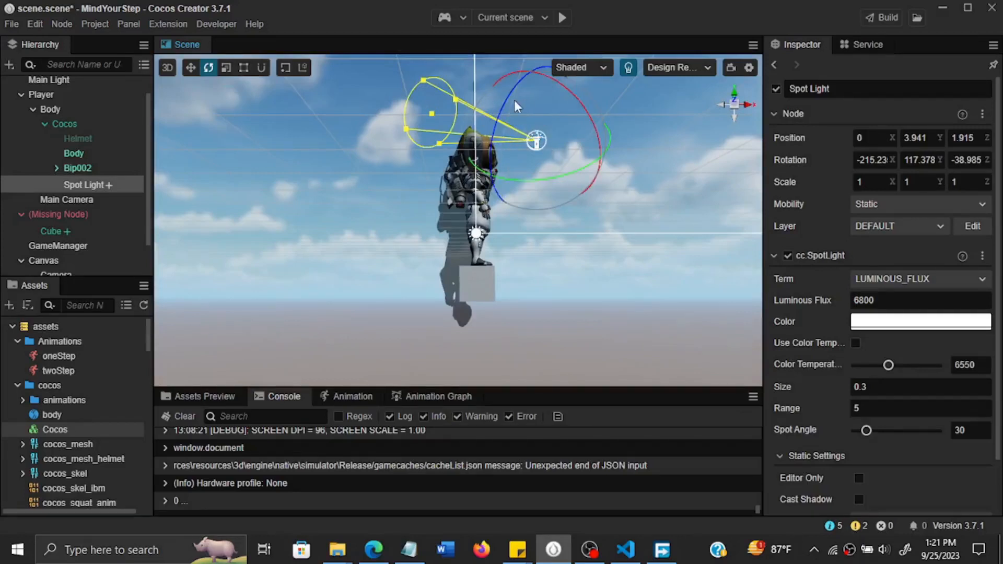
left_click_drag(502, 107, 505, 130)
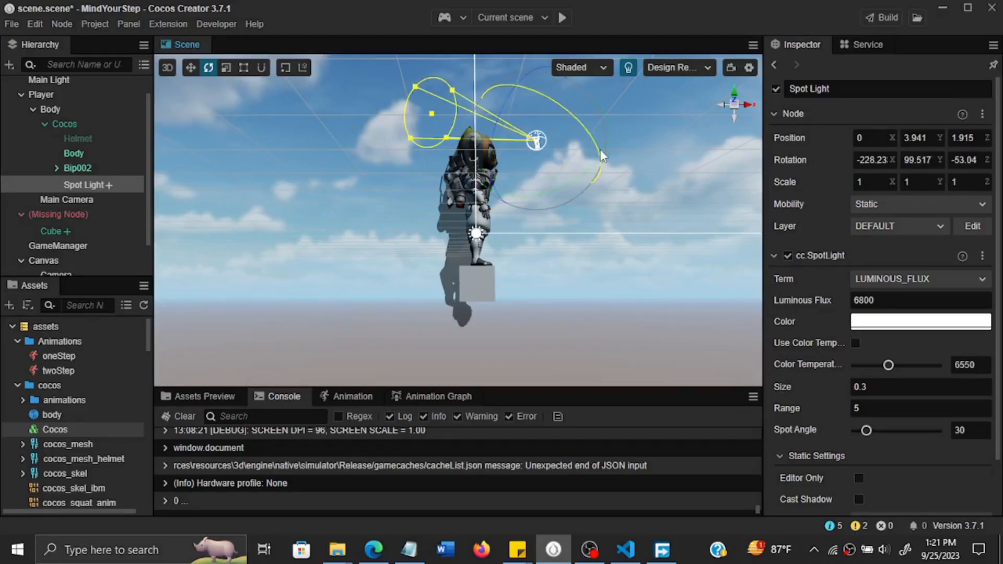
left_click_drag(601, 154, 577, 119)
left_click_drag(540, 167, 544, 161)
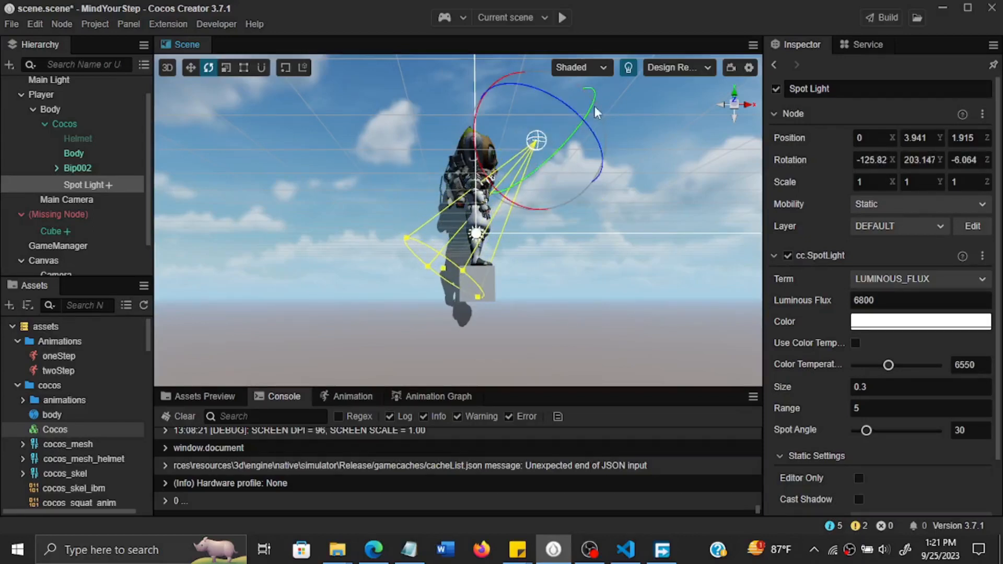
mouse_move(588, 109)
left_mouse_down()
mouse_move(567, 135)
mouse_move(591, 139)
mouse_move(583, 100)
mouse_move(573, 140)
mouse_move(584, 95)
left_mouse_up()
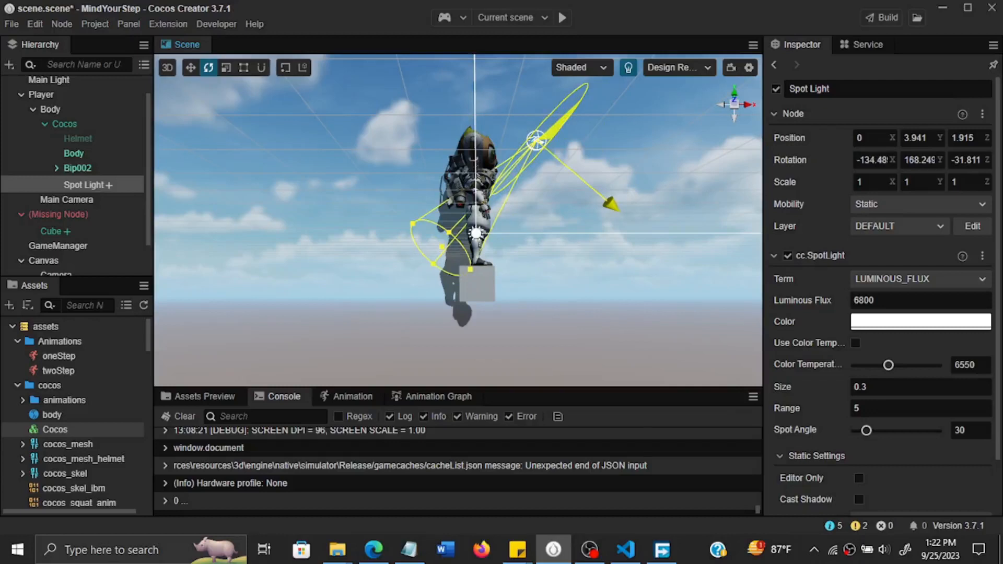
left_click_drag(598, 93, 497, 96)
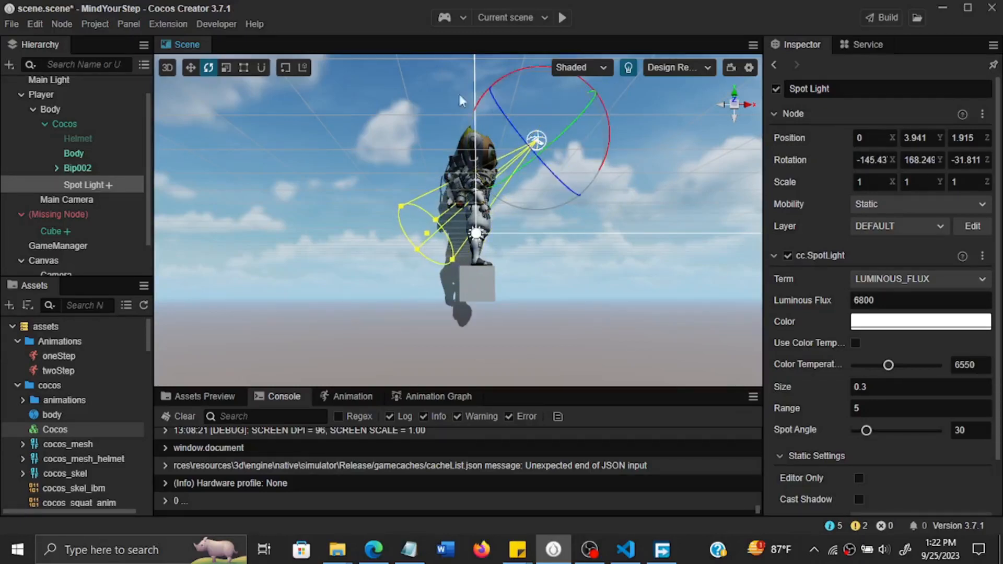
Raise the Spot Light to about X -0.9, Y 5.23, Z 2.32 and rotate it to about X -140, Y 179, Z -22.
left_click(112, 185)
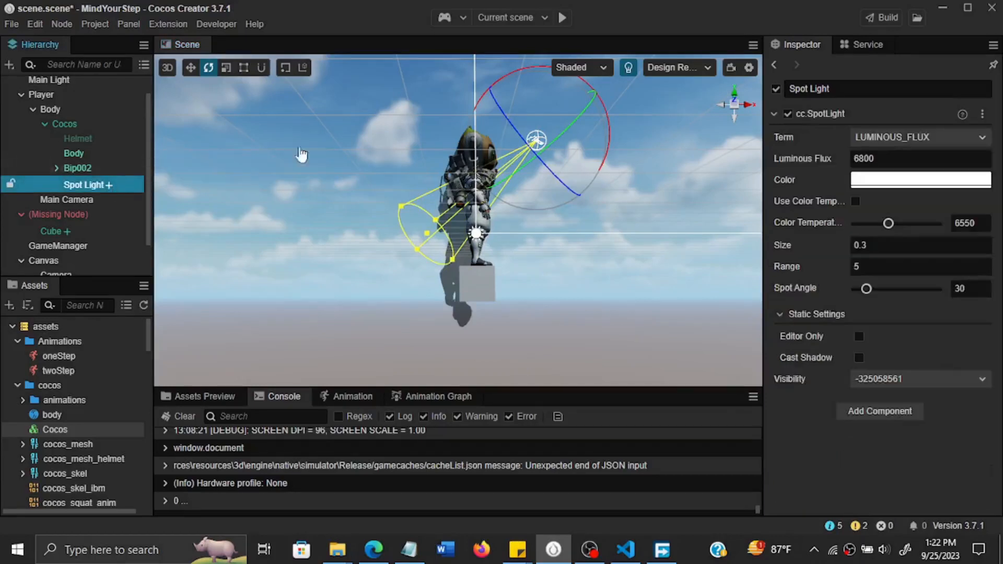
left_click(191, 67)
left_click_drag(546, 142, 563, 93)
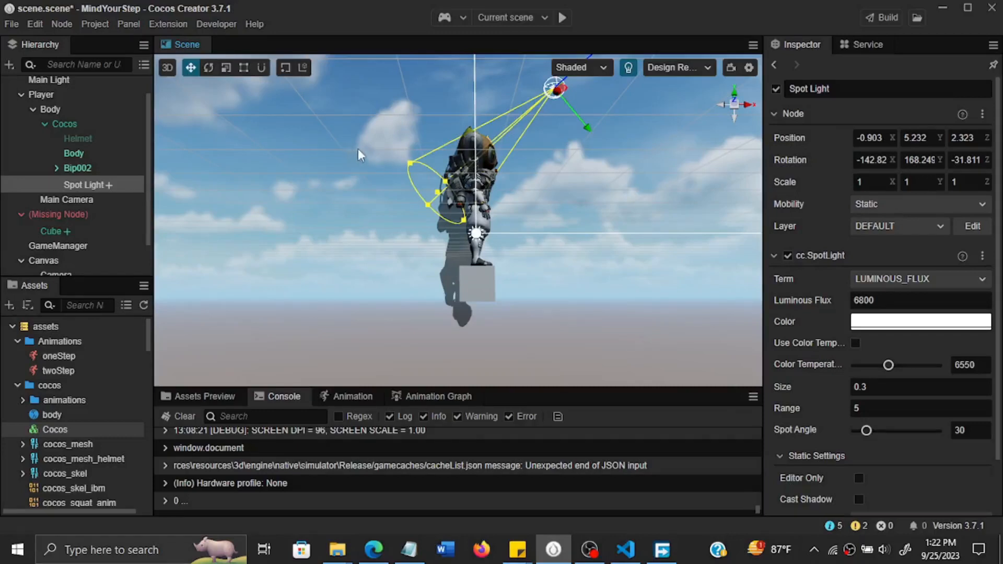
left_click(205, 69)
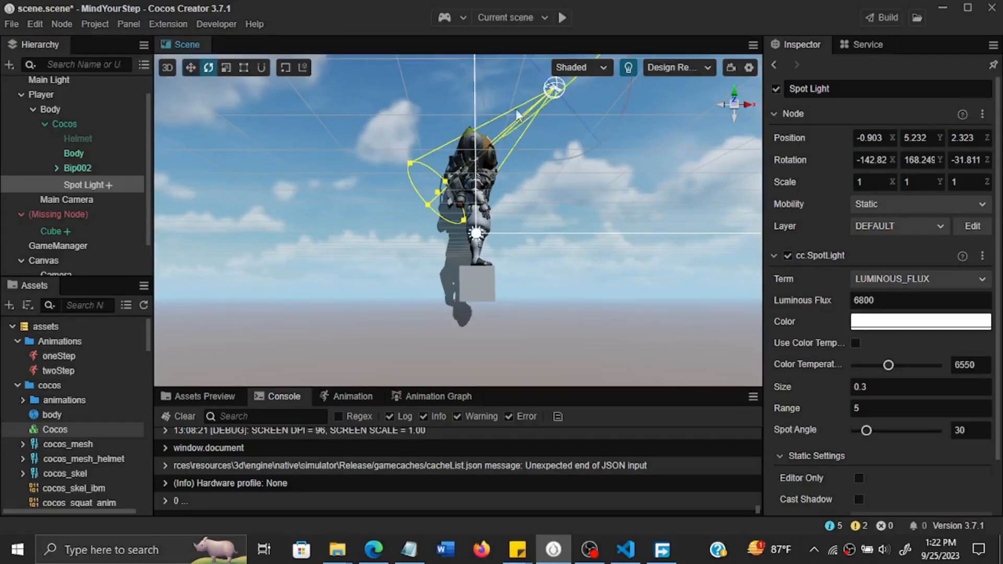
left_click_drag(503, 134, 522, 118)
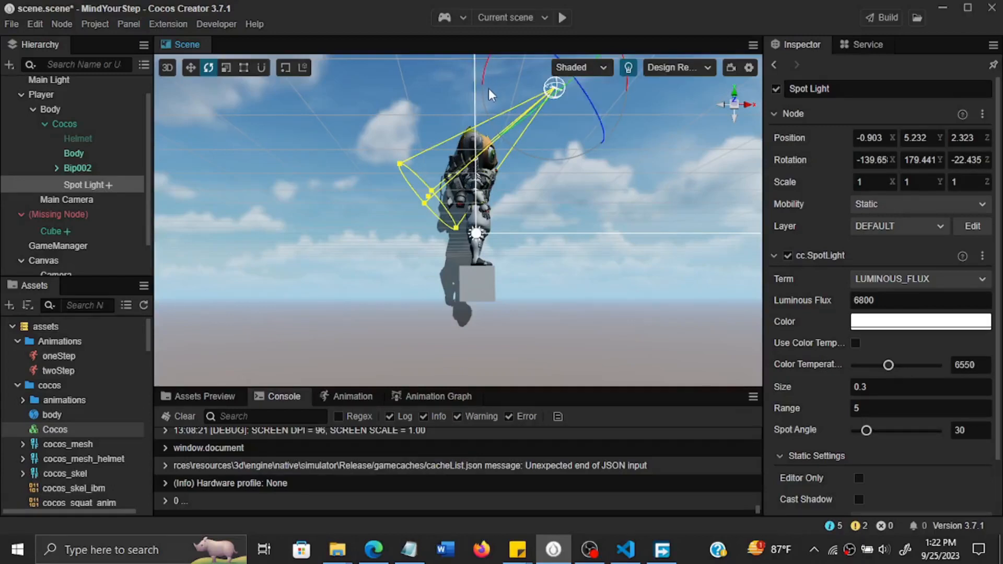
Tilt the Spot Light to an X rotation of about -132 degrees and save the scene.
mouse_move(628, 86)
left_mouse_down()
mouse_move(625, 95)
mouse_move(627, 78)
left_mouse_up()
key("ctrl+s")
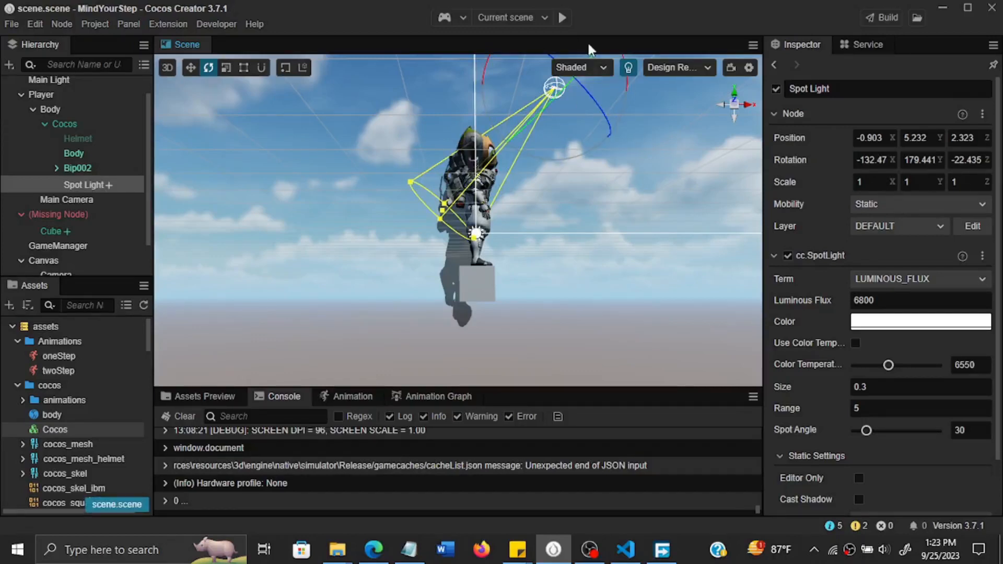
Run the current scene in the simulator, test a one-step jump with the lit character, and close the simulator.
left_click(562, 19)
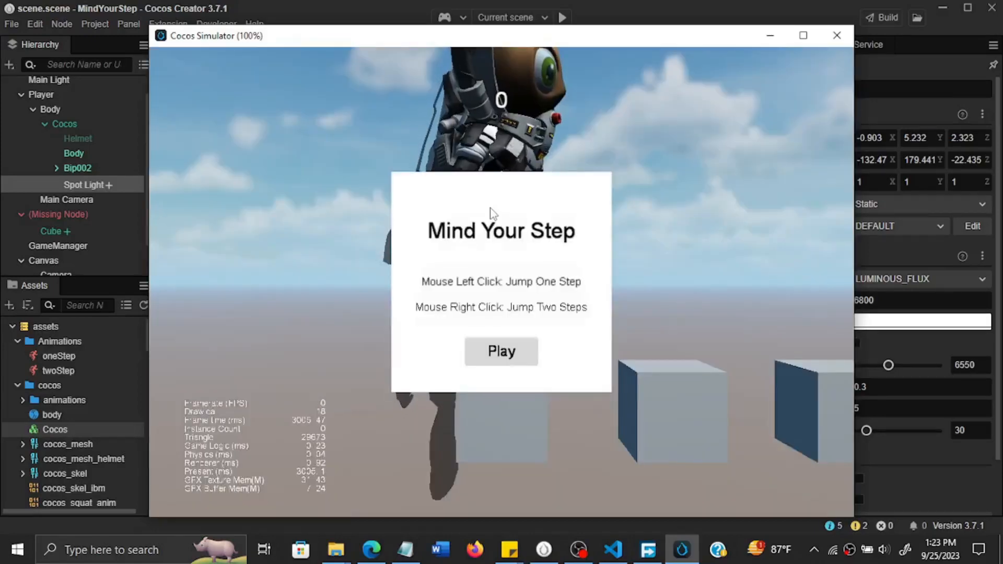
left_click(515, 353)
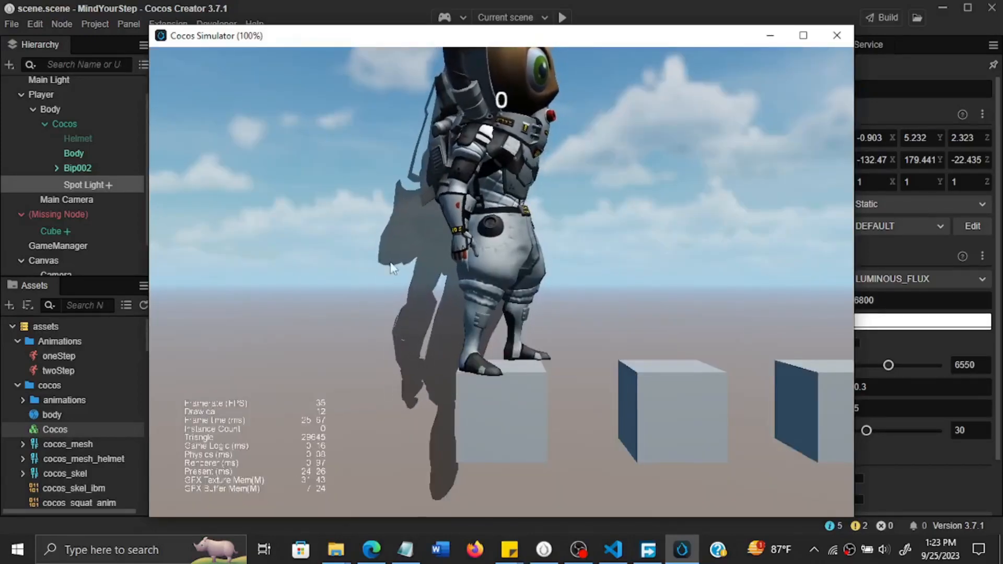
left_click(513, 158)
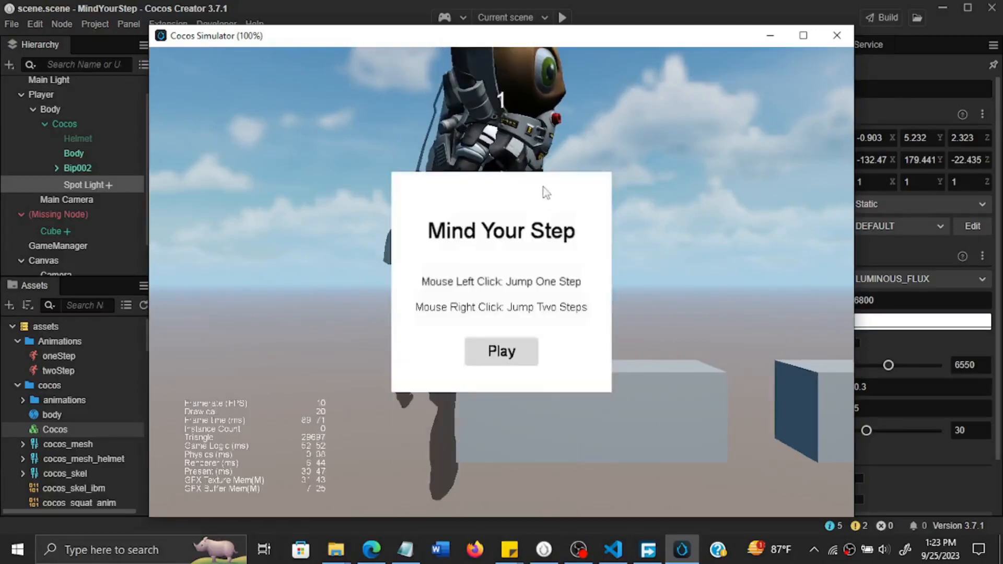
left_click(514, 356)
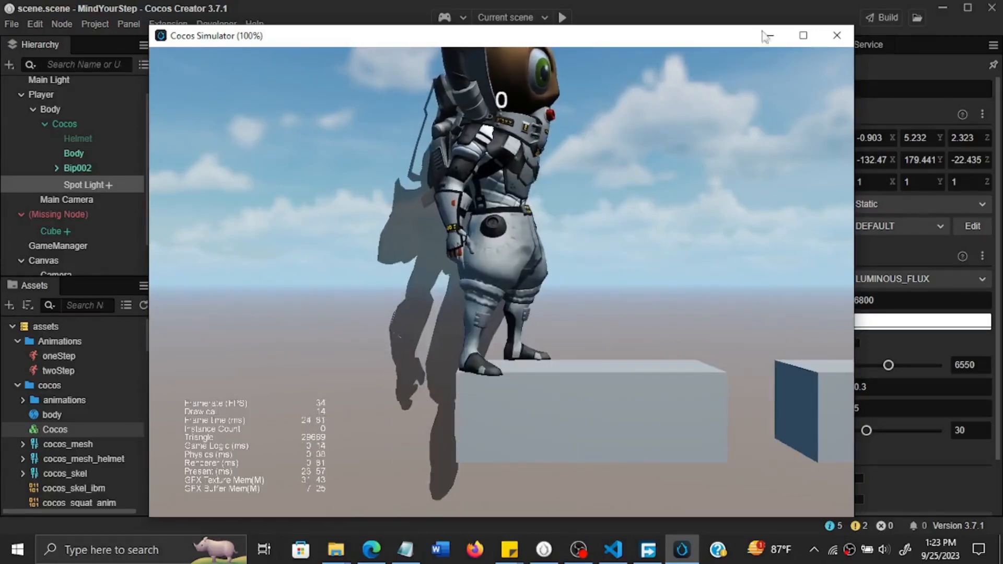
left_click(834, 37)
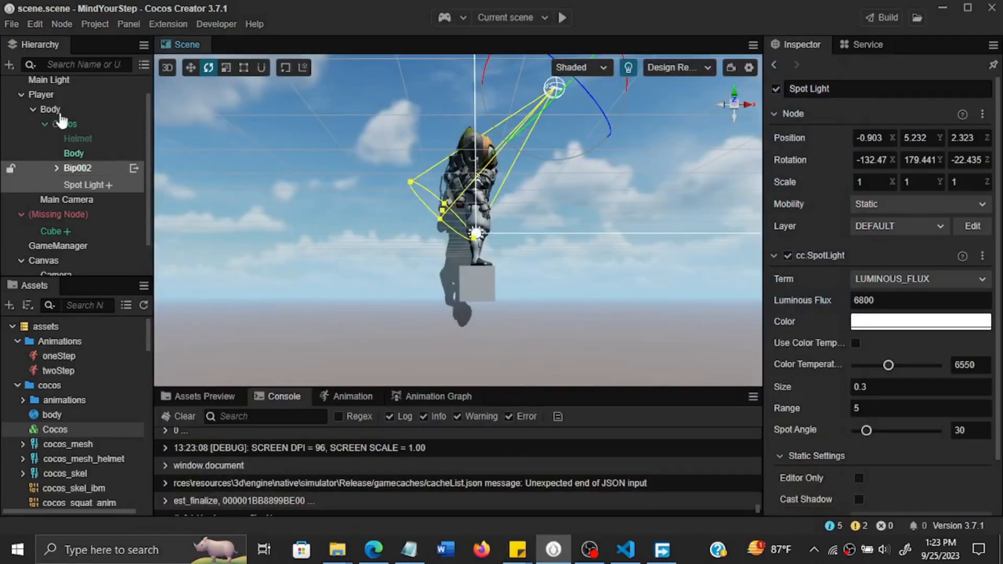
Move the Main Camera away from the character by setting its Z position to 10.
left_click(77, 202)
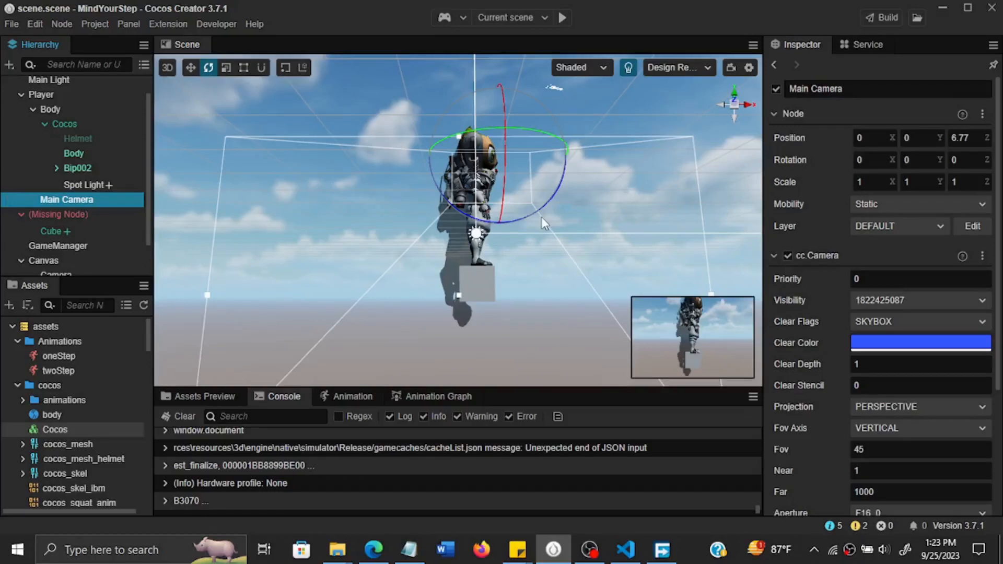
left_click(191, 67)
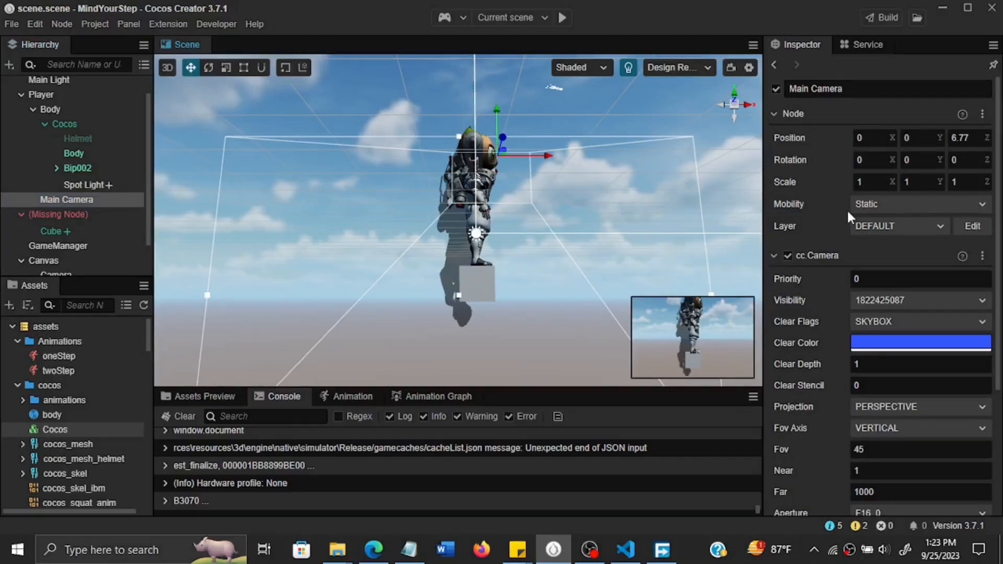
left_click(966, 138)
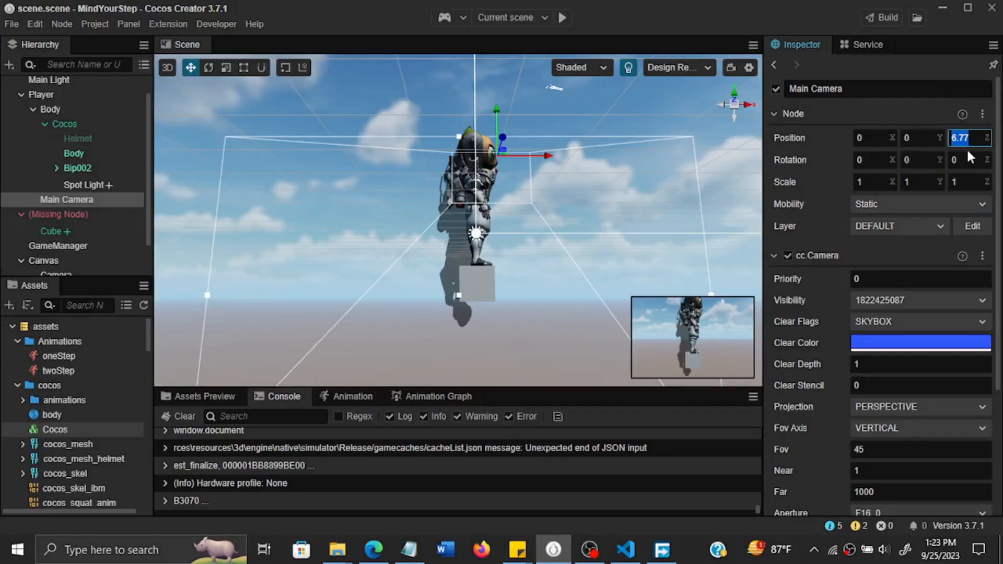
type("10")
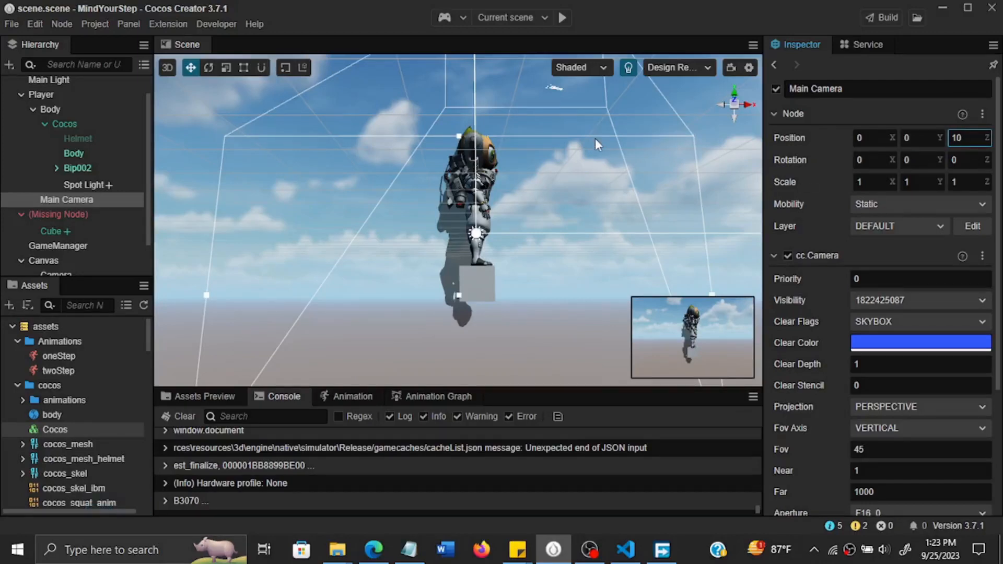
Move the Spot Light slightly to about X -0.7, Y 5.32, Z 2.33.
left_click(105, 186)
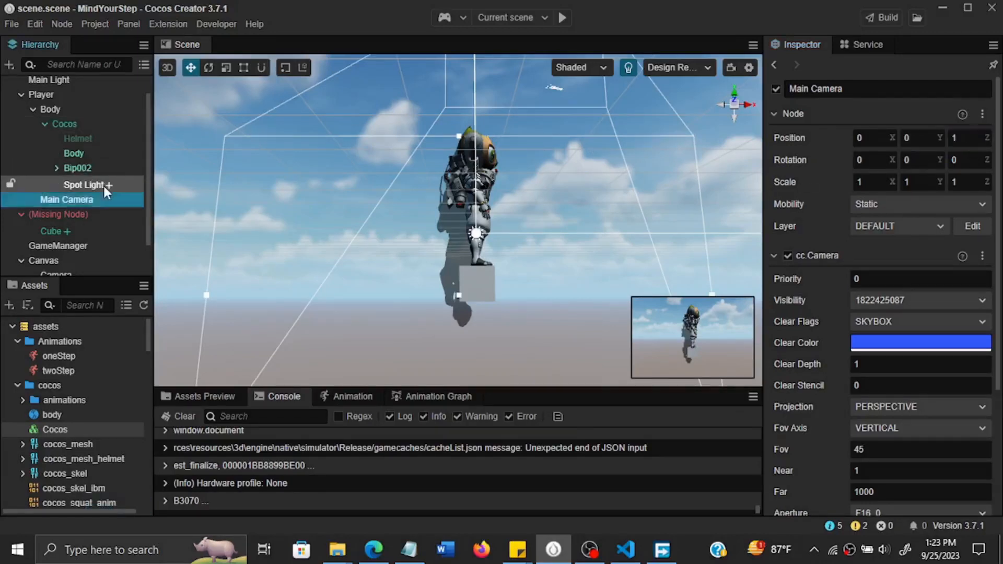
left_click(105, 186)
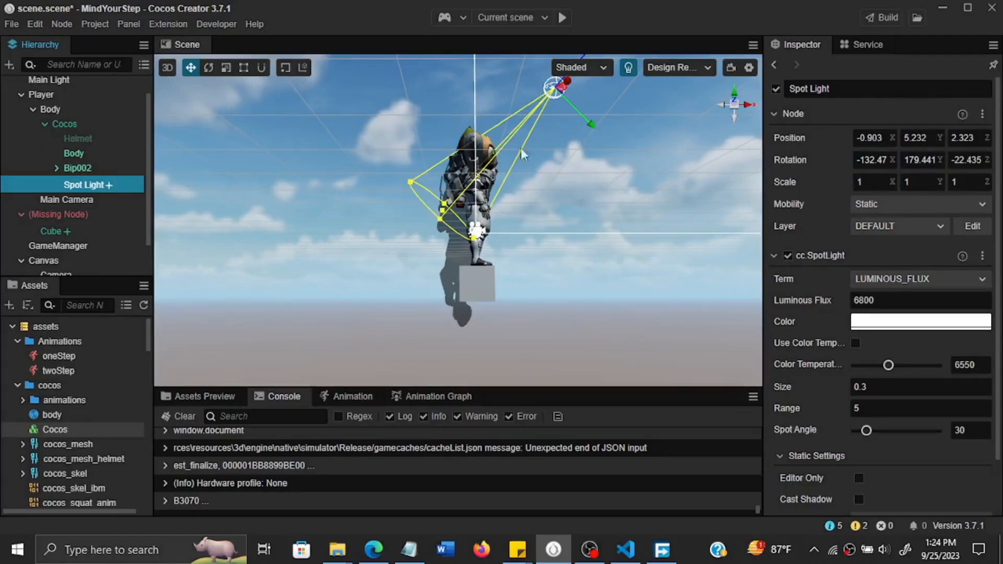
left_click_drag(564, 89, 560, 91)
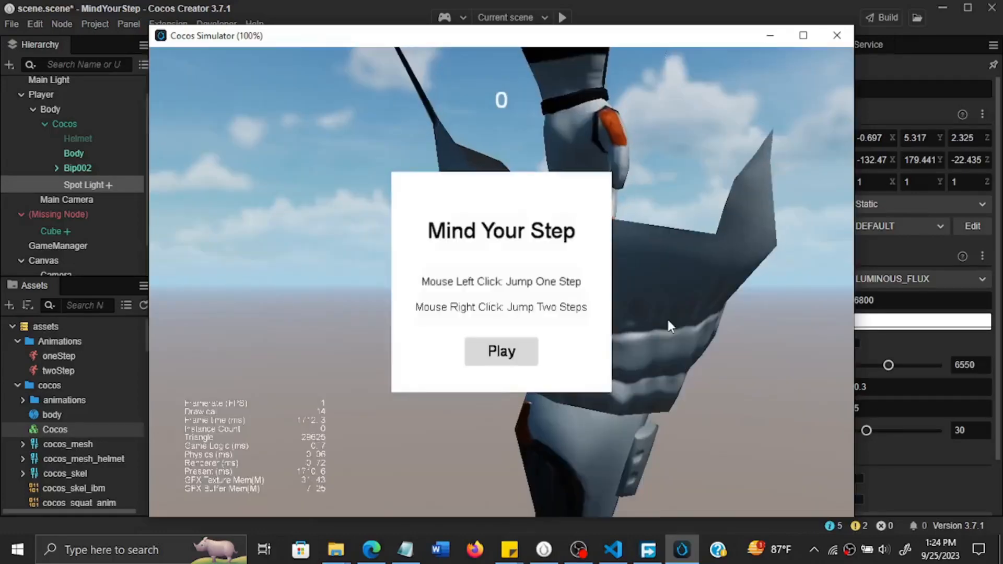
Play the game in the simulator with a few one-step jumps to check the camera framing.
left_click(512, 354)
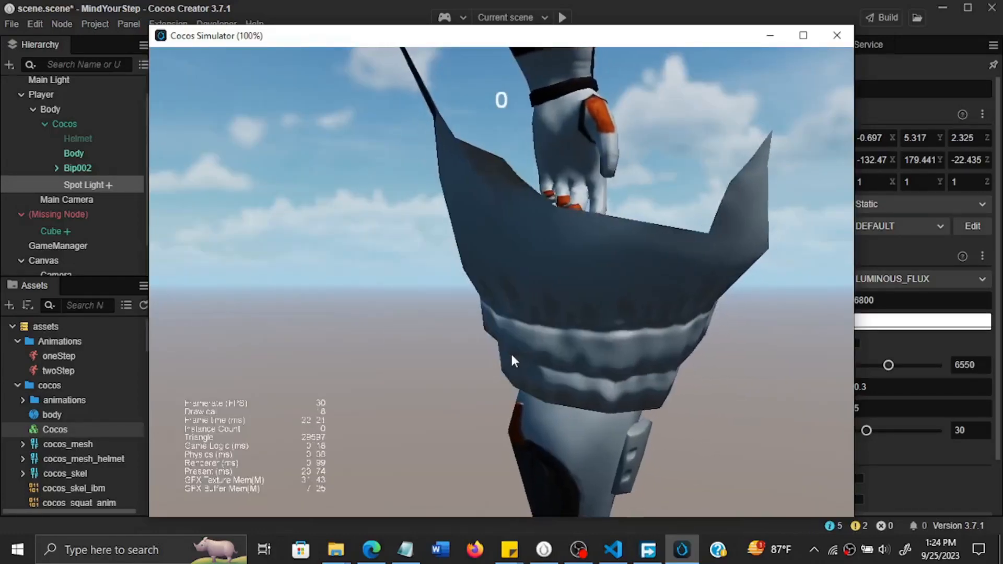
left_click(651, 162)
left_click(583, 281)
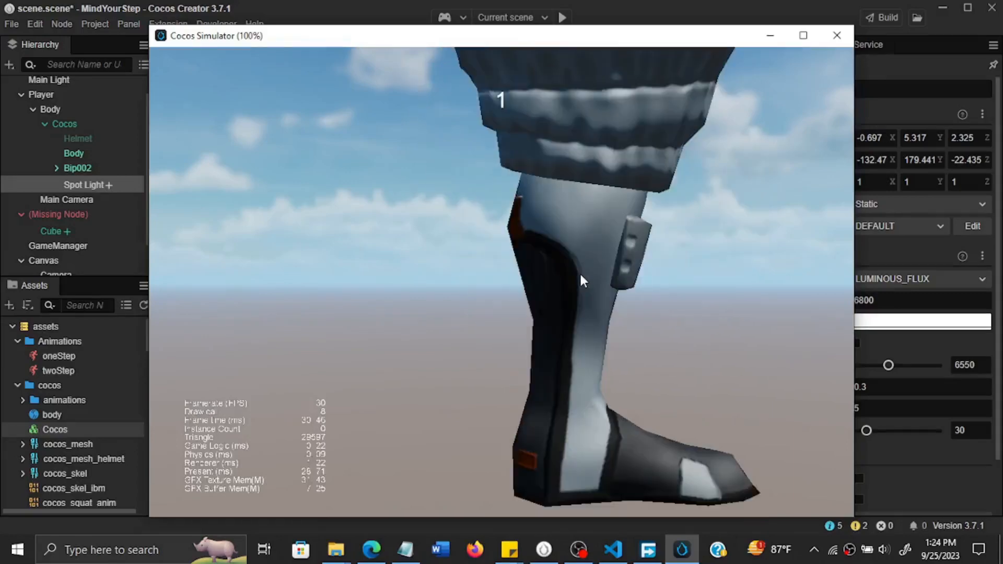
left_click(514, 347)
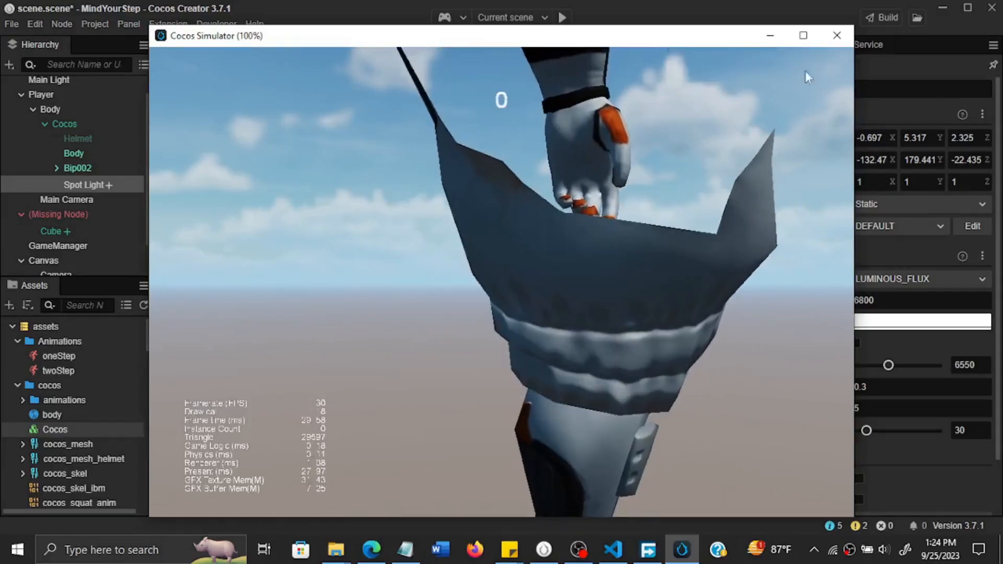
left_click(734, 78)
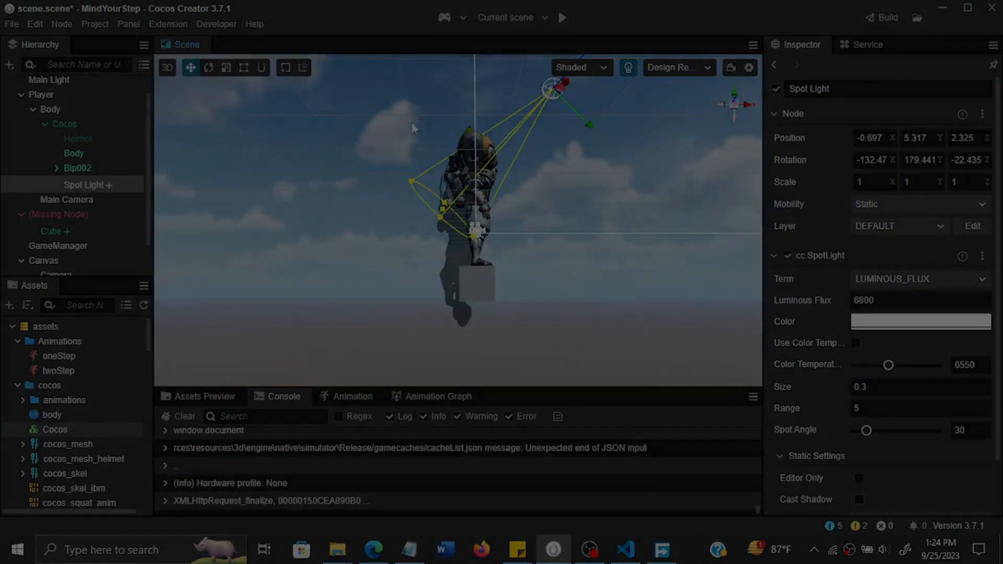
Set the Main Camera's Z position to 10 again, save the scene and collapse its Node properties.
left_click(73, 202)
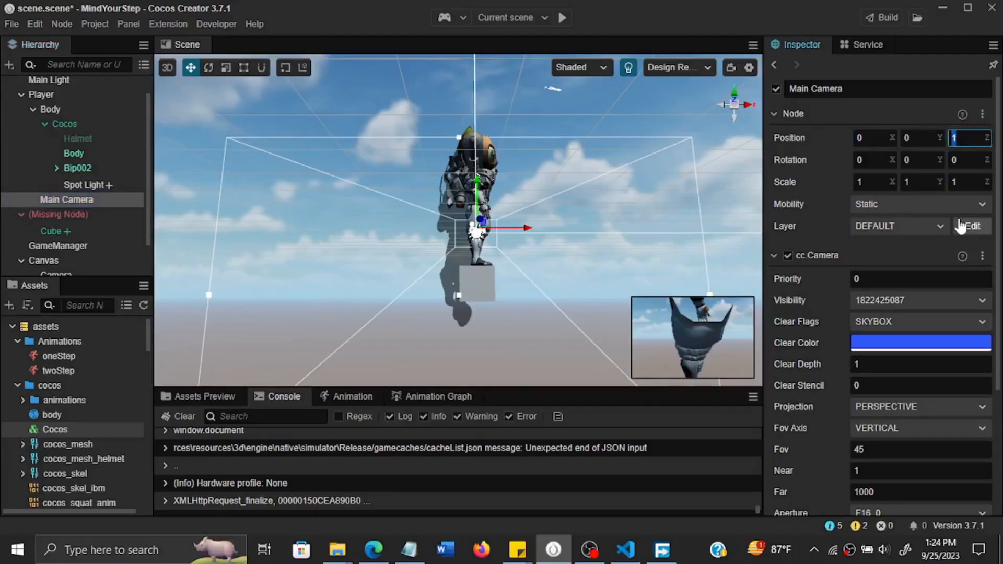
type("10")
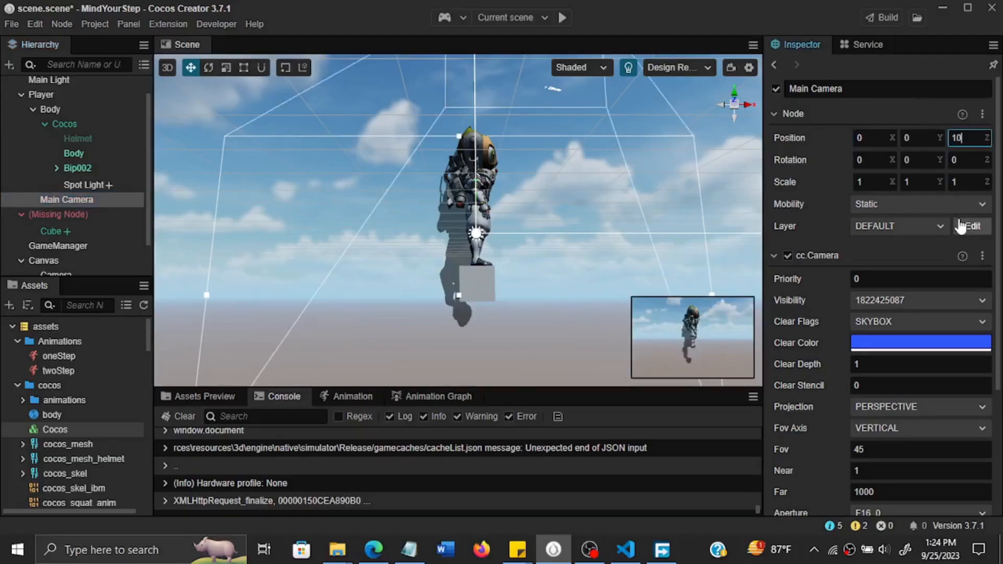
key("ctrl+s")
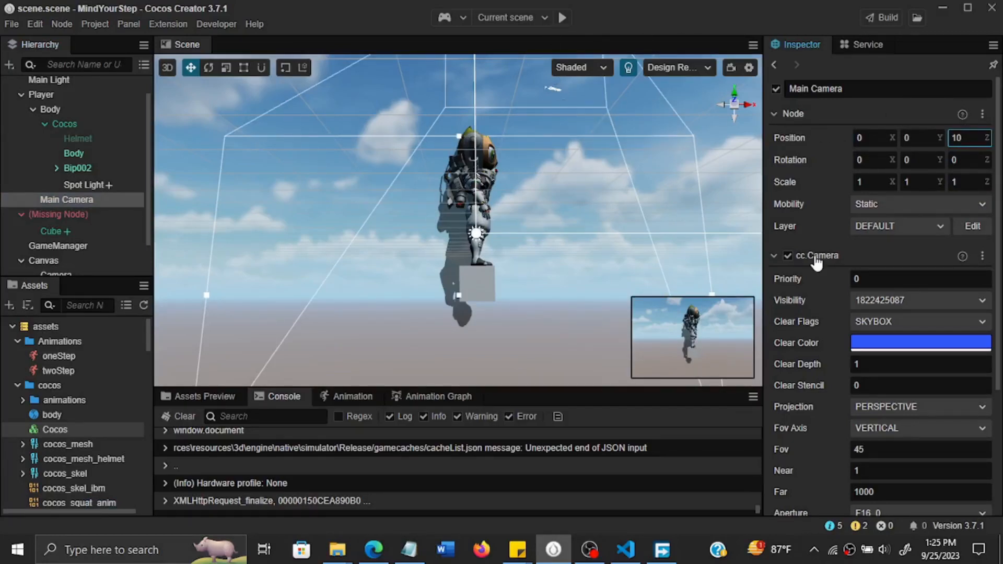
left_click(784, 112)
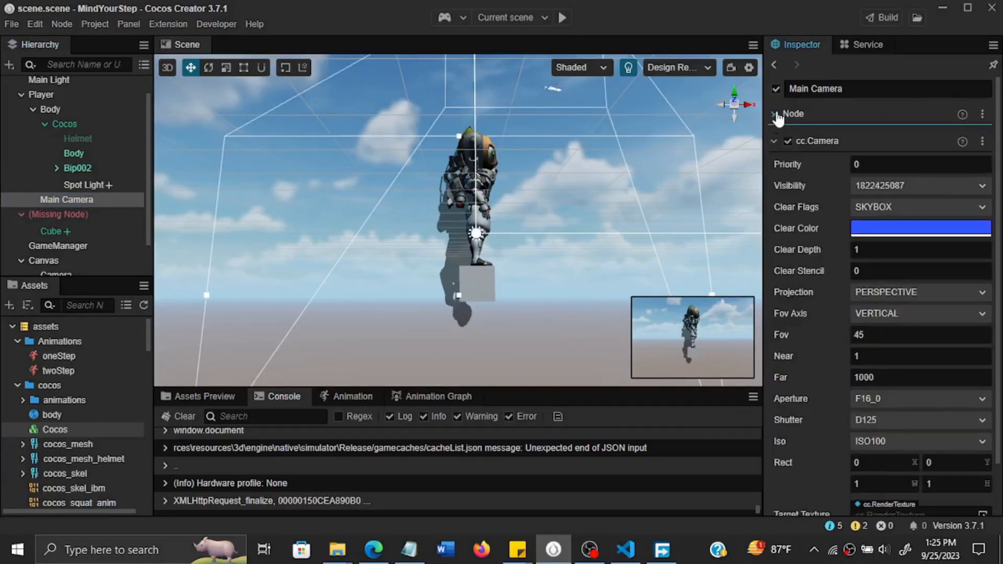
Playtest the scene in the simulator with two-step and one-step jumps, restart the game once, and close the simulator.
left_click(559, 18)
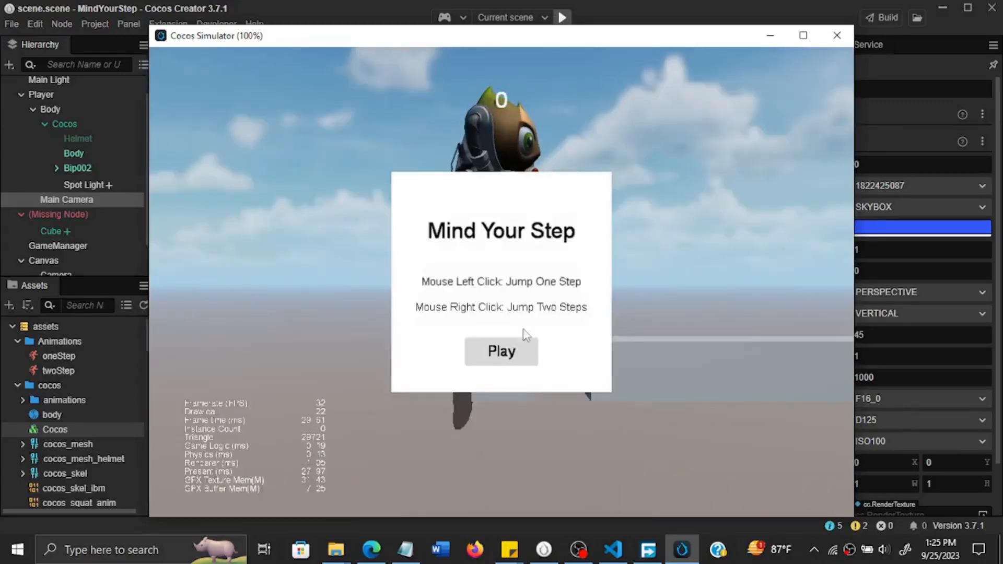
left_click(523, 340)
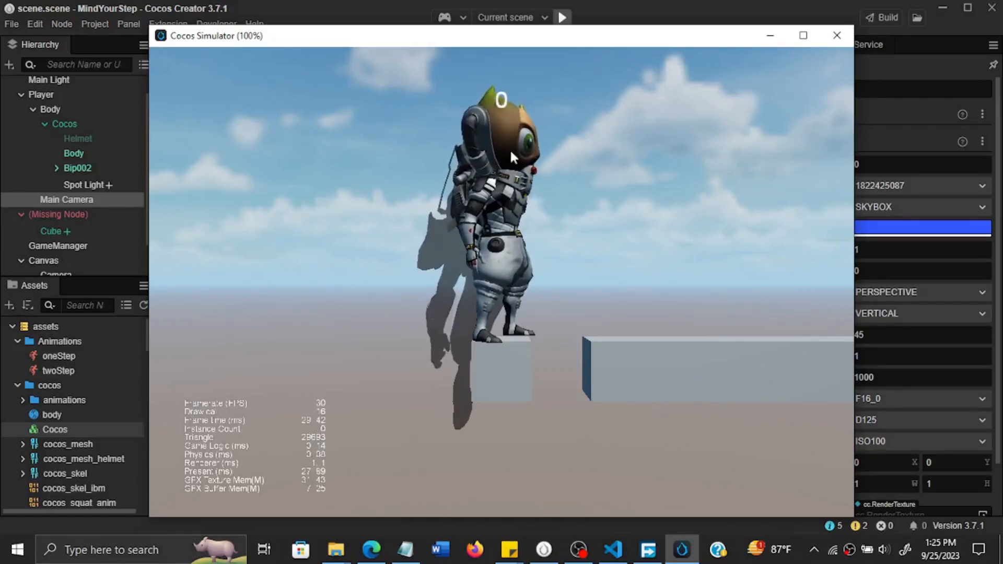
right_click(479, 217)
right_click(478, 217)
right_click(478, 218)
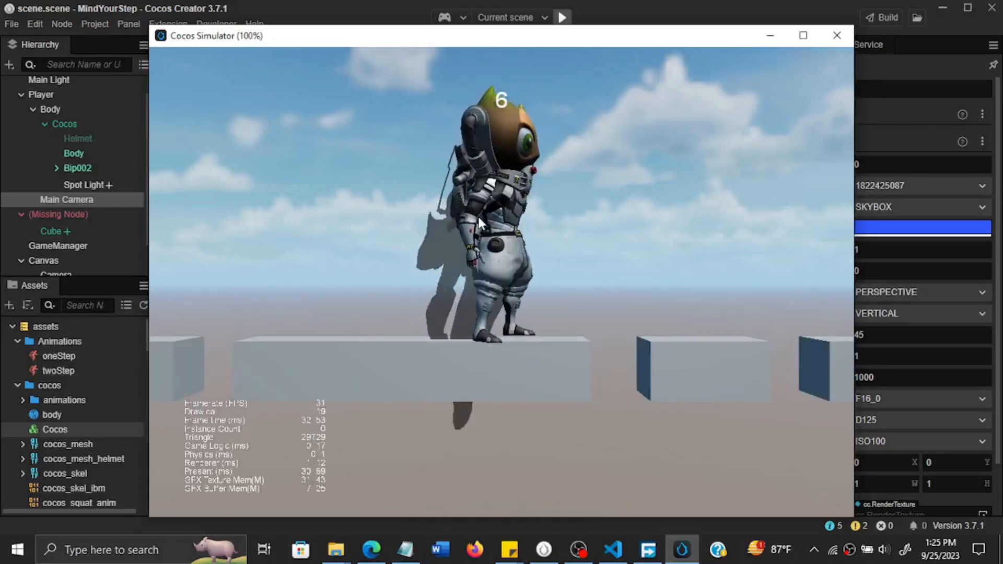
left_click(478, 217)
right_click(478, 217)
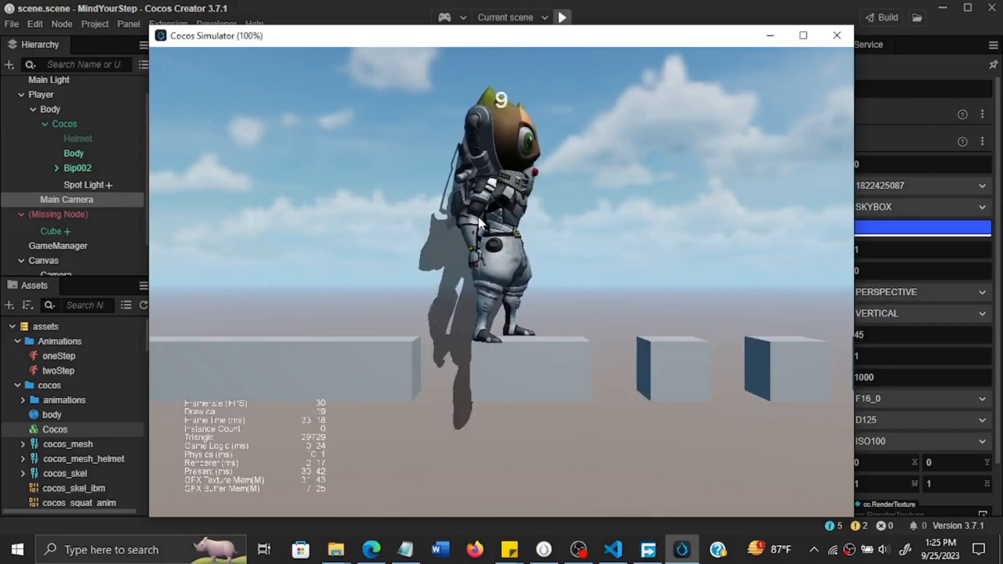
right_click(478, 217)
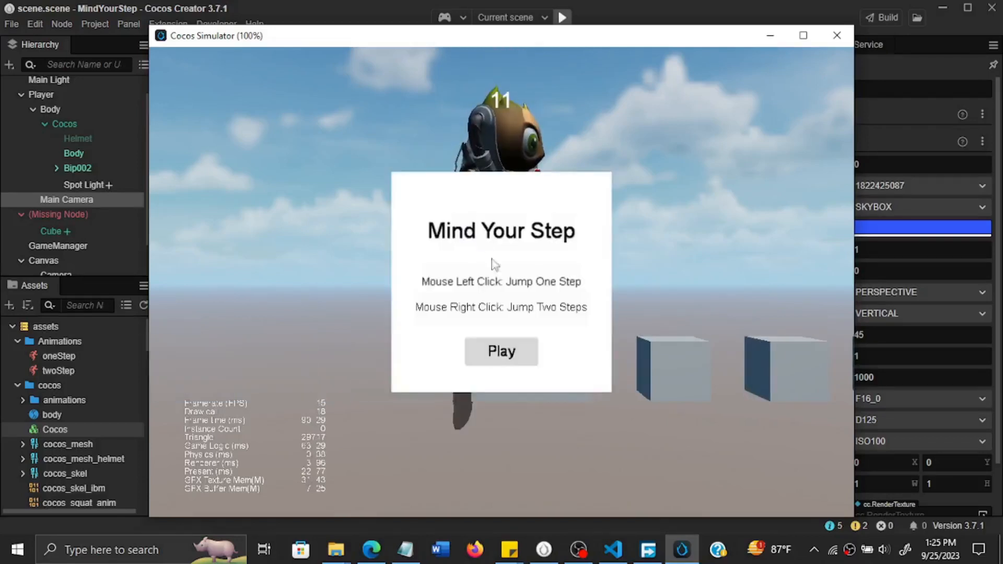
left_click(532, 362)
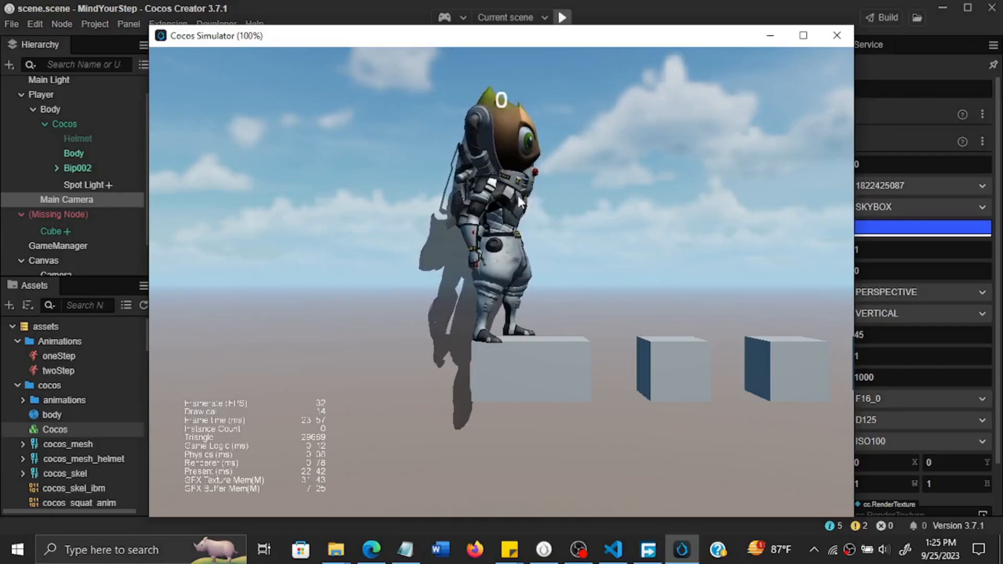
left_click(834, 38)
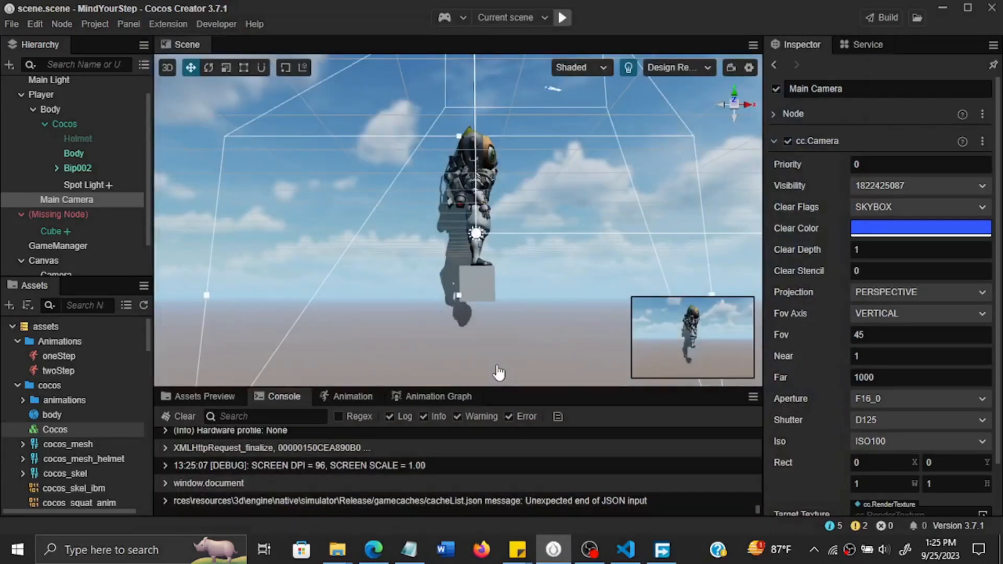